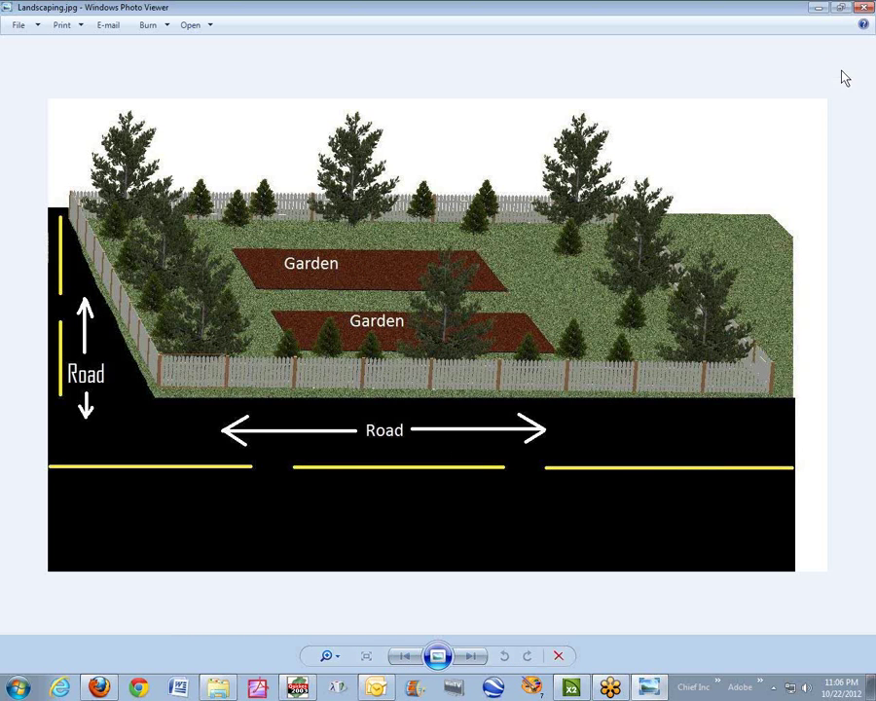
Step: Close the Landscaping.jpg and actual land.jpg reference pictures and return to the Galkaio Landscaping floor plan in Chief Architect X2
left_click(861, 8)
left_click(863, 7)
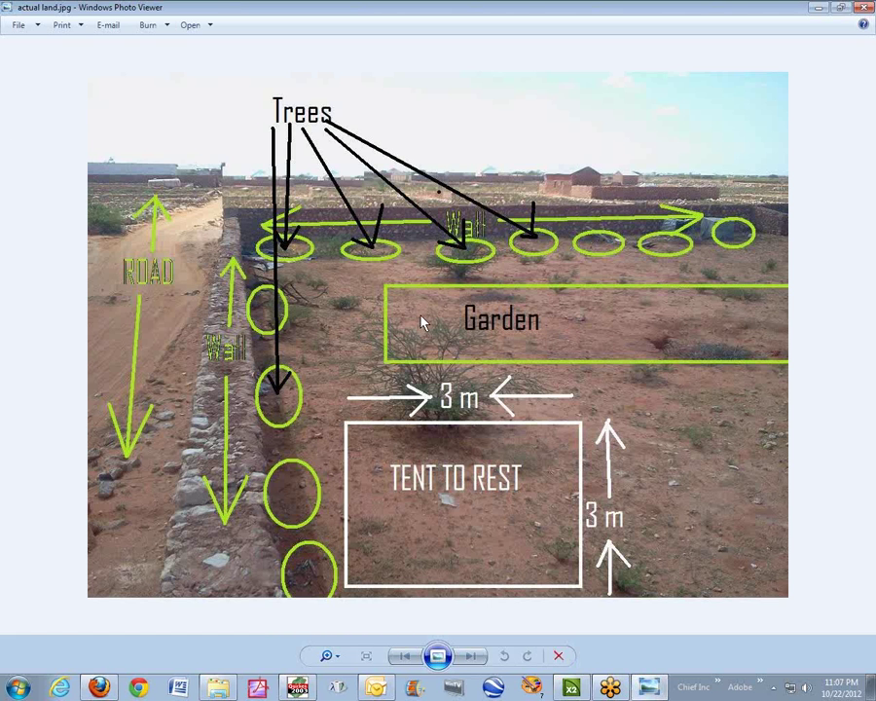
left_click(863, 7)
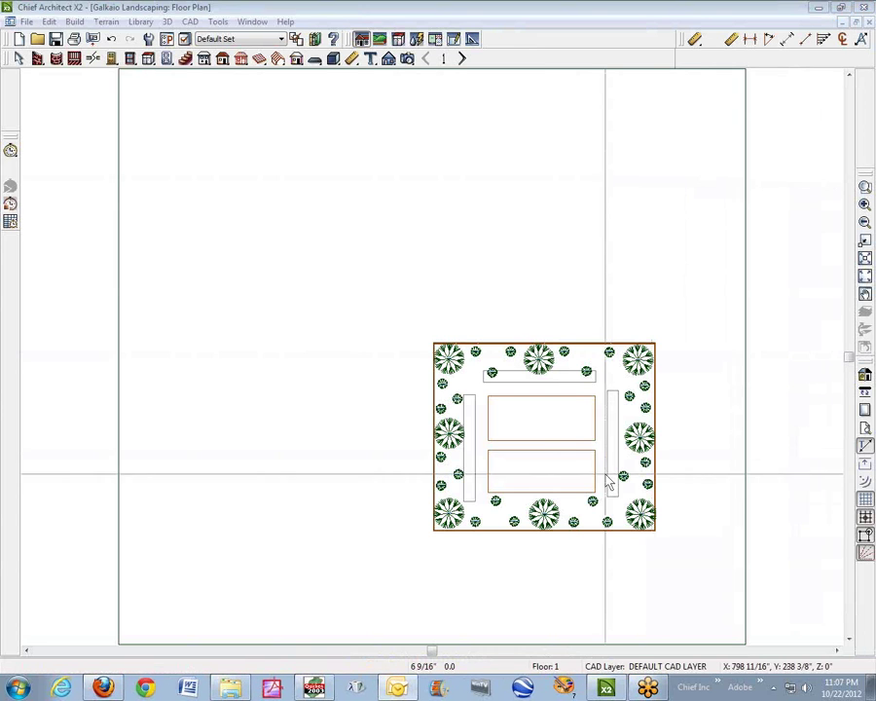
Step: Open the material settings of the terrain perimeter's specification and select the Terrain component
left_click(119, 247)
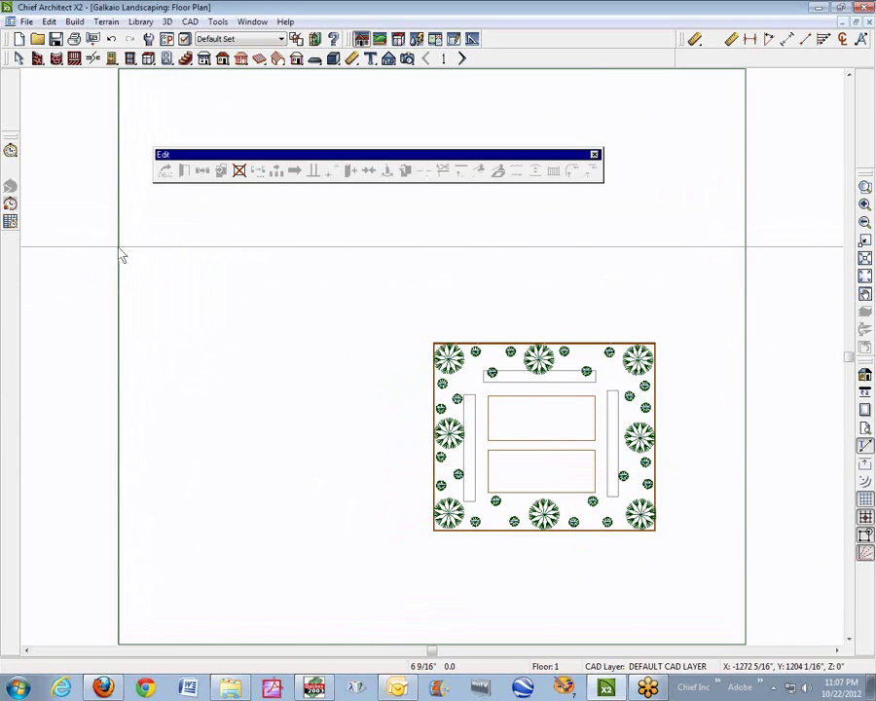
left_click(120, 255)
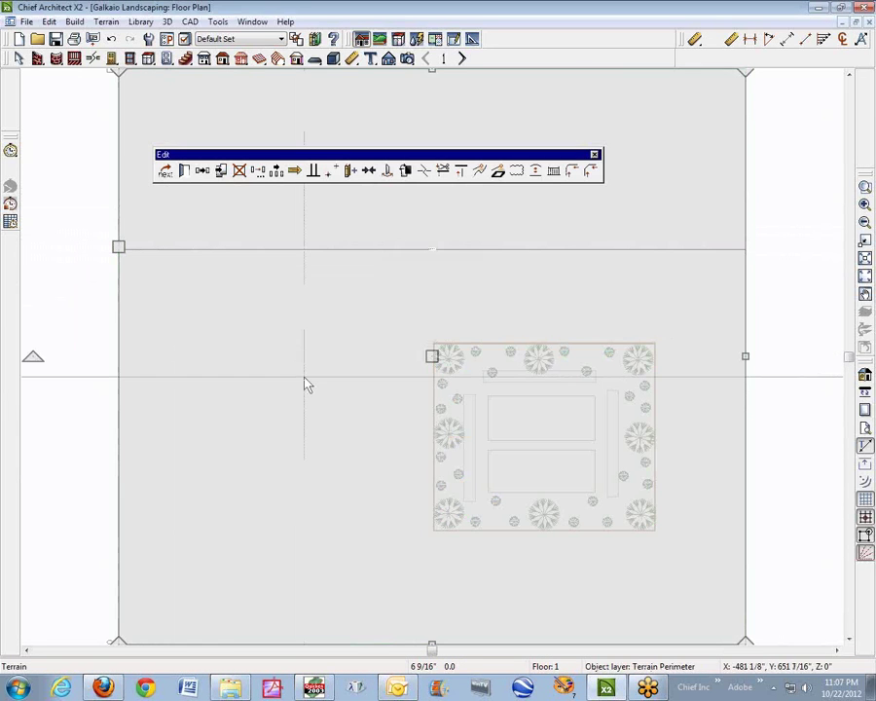
left_click(193, 185)
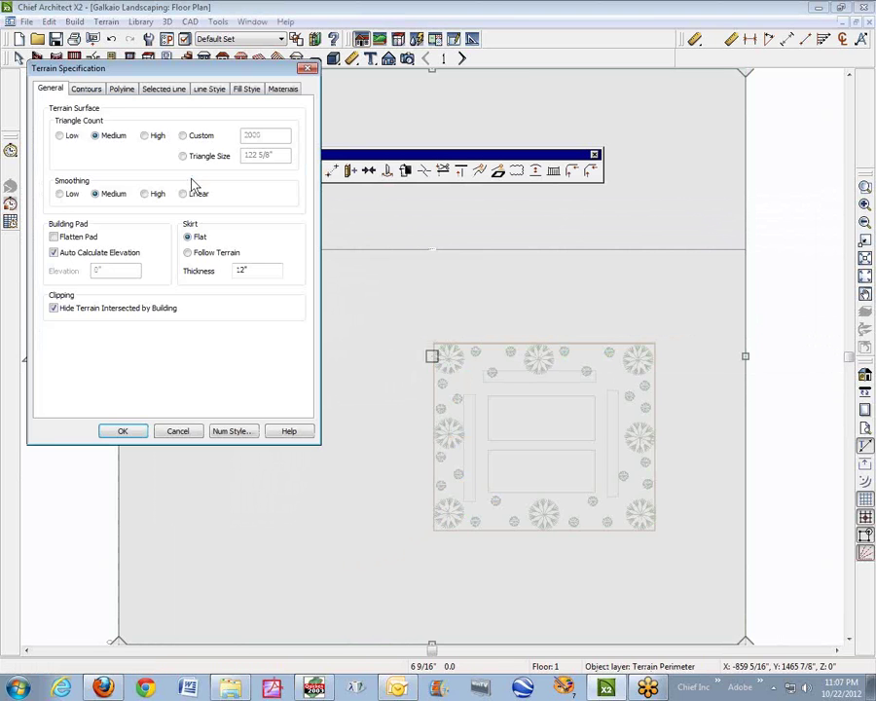
left_click_drag(76, 66, 315, 218)
left_click(522, 241)
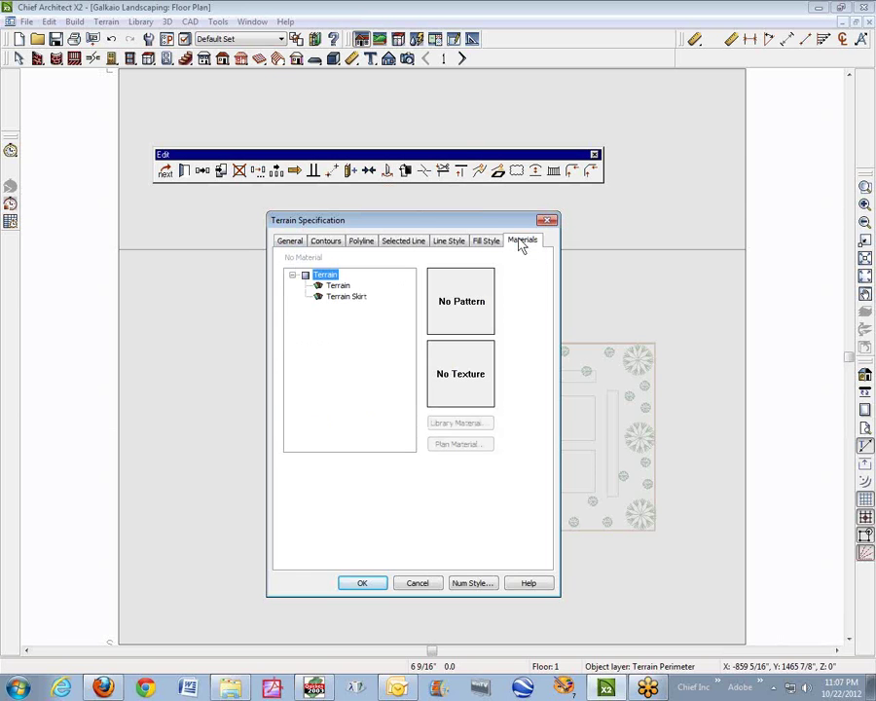
left_click(324, 286)
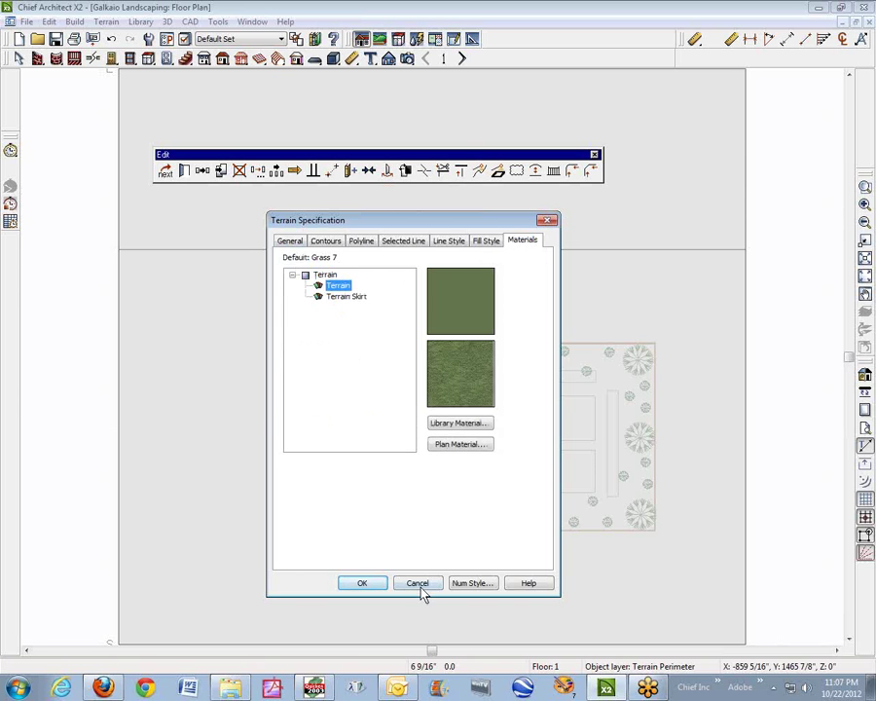
Step: Browse the library materials for the terrain surface to the Sand & Soil category under Landscaping
left_click(459, 445)
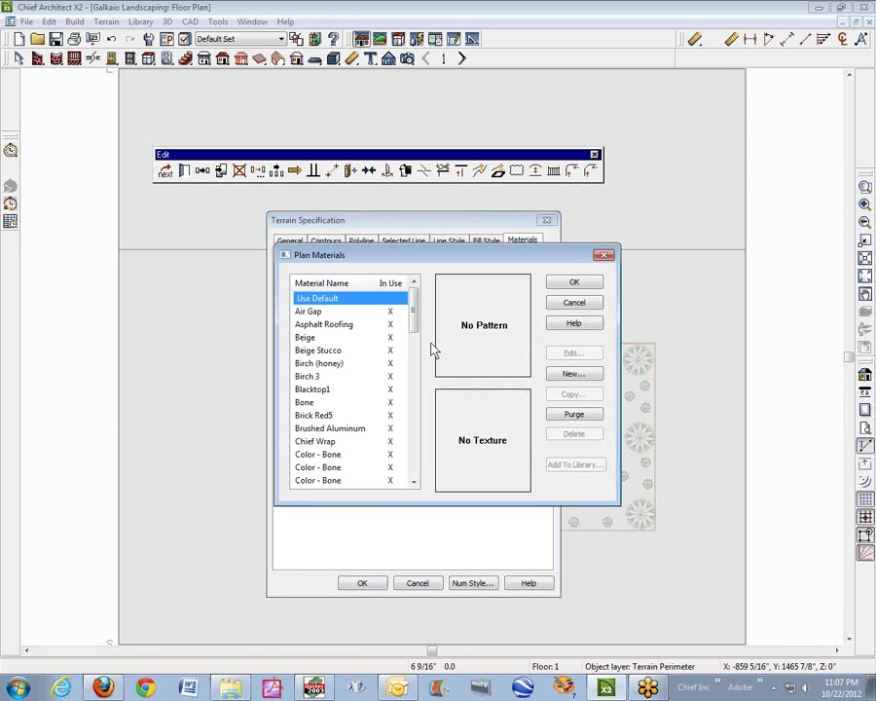
left_click(590, 305)
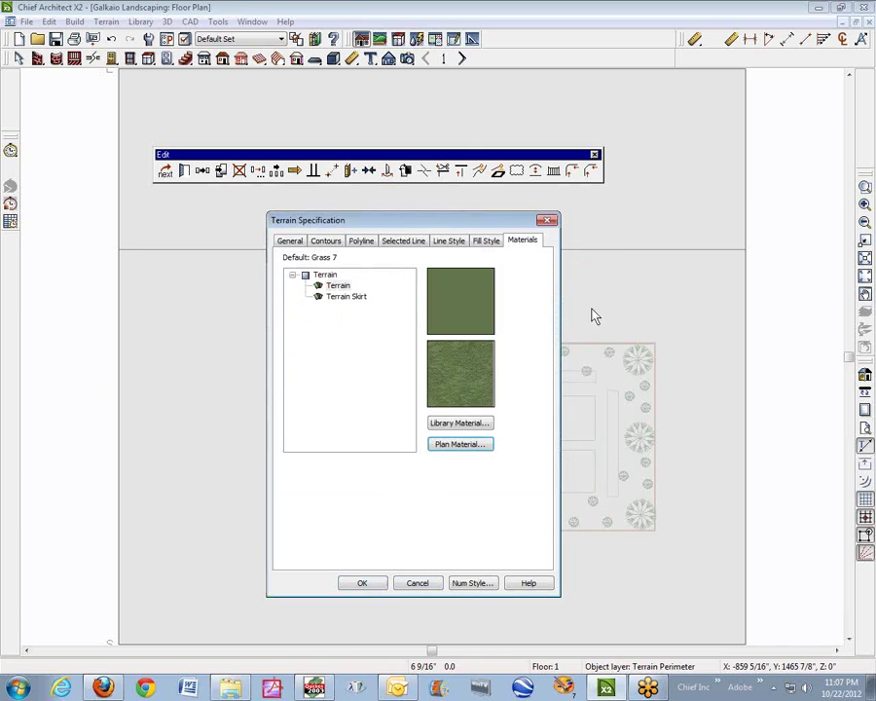
left_click(448, 422)
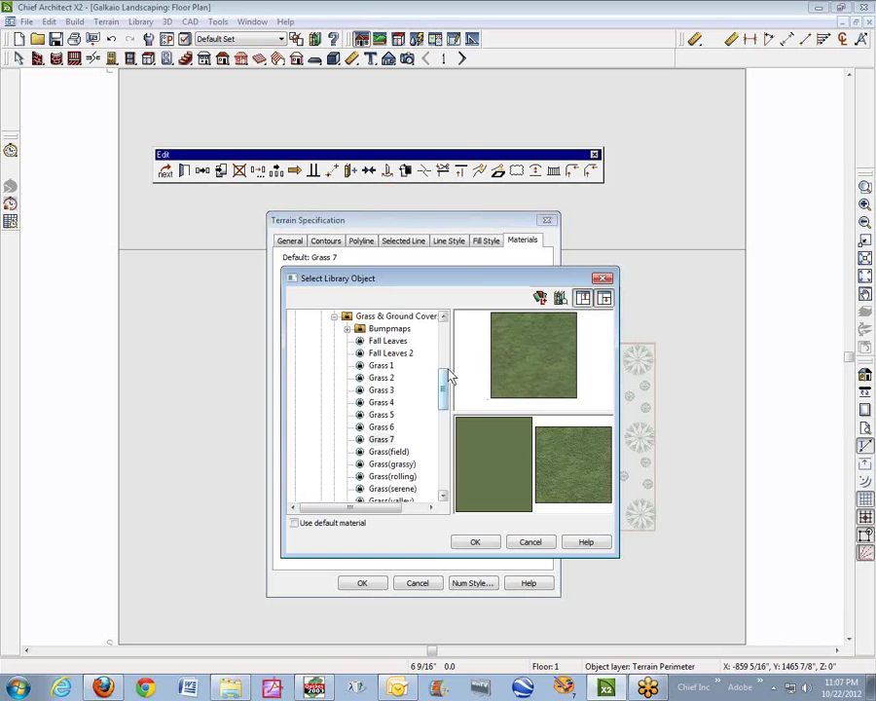
left_click(335, 318)
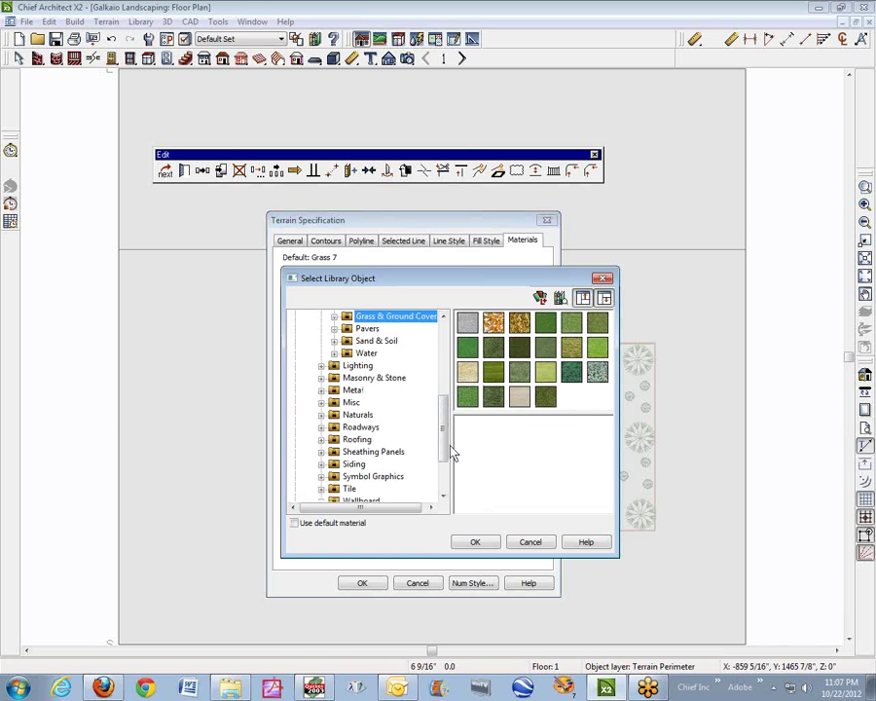
left_click_drag(445, 450, 446, 397)
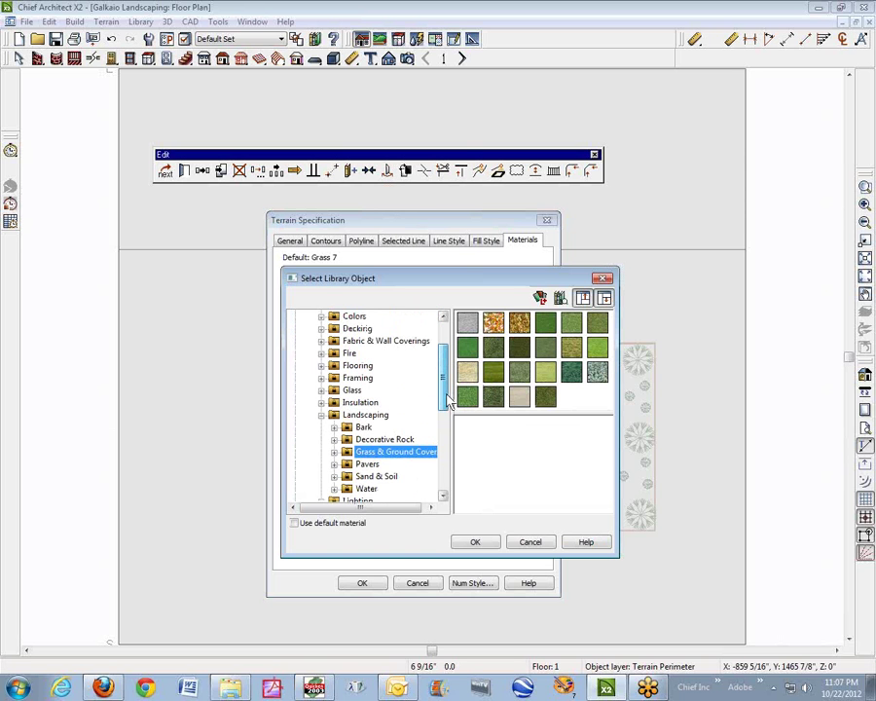
left_click(324, 418)
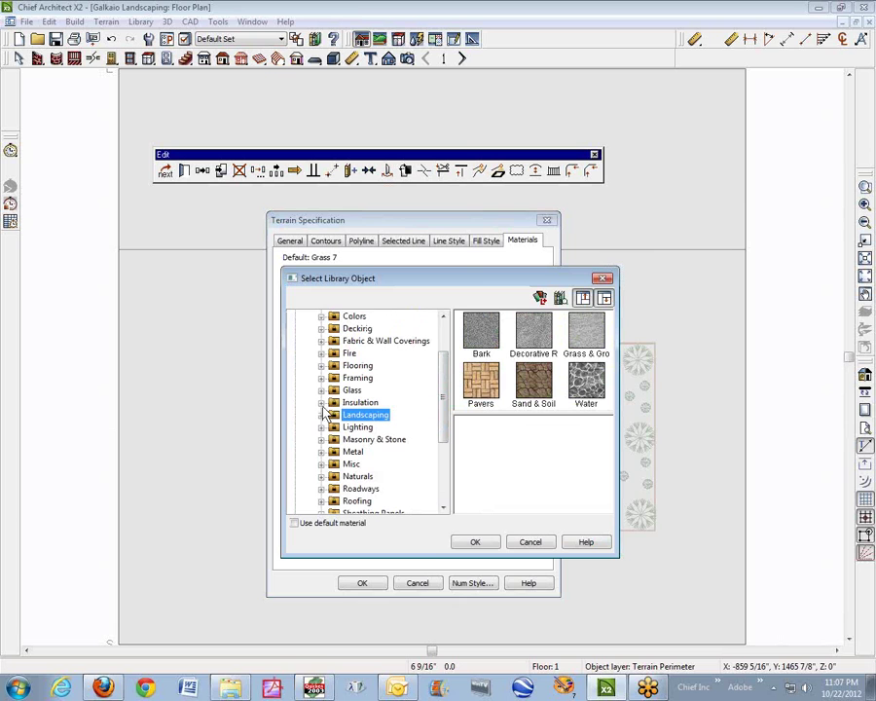
left_click(322, 415)
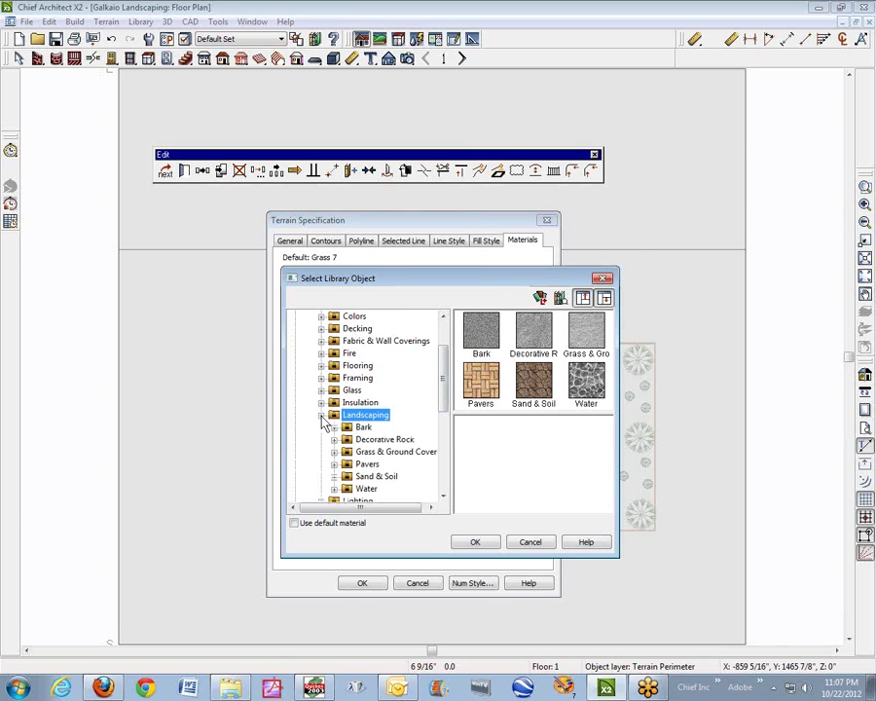
double_click(534, 392)
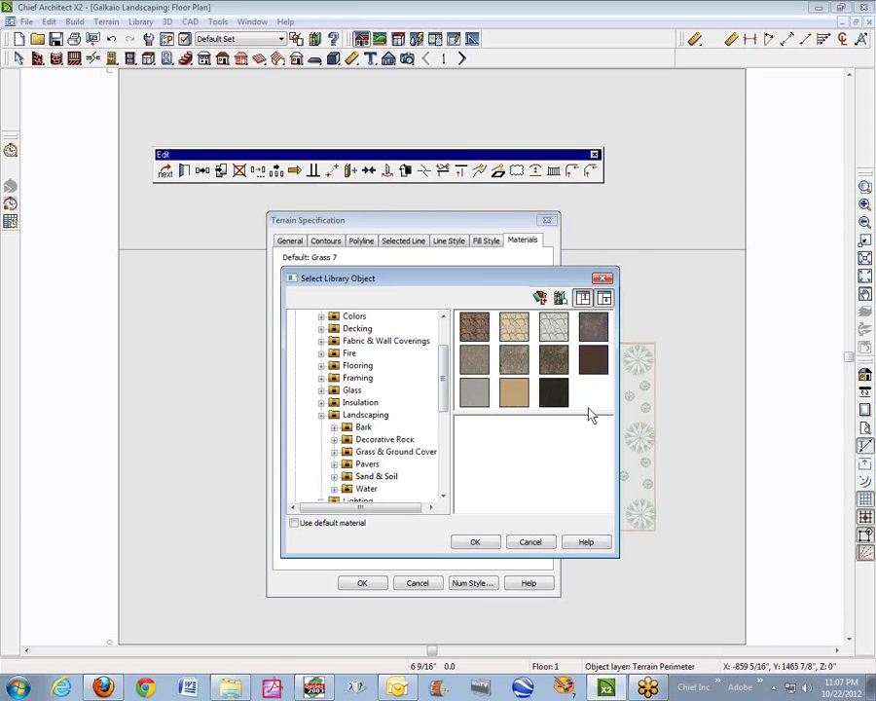
Step: Preview several sand and soil textures and assign Dirt&Gravel as the terrain's surface material
left_click(474, 328)
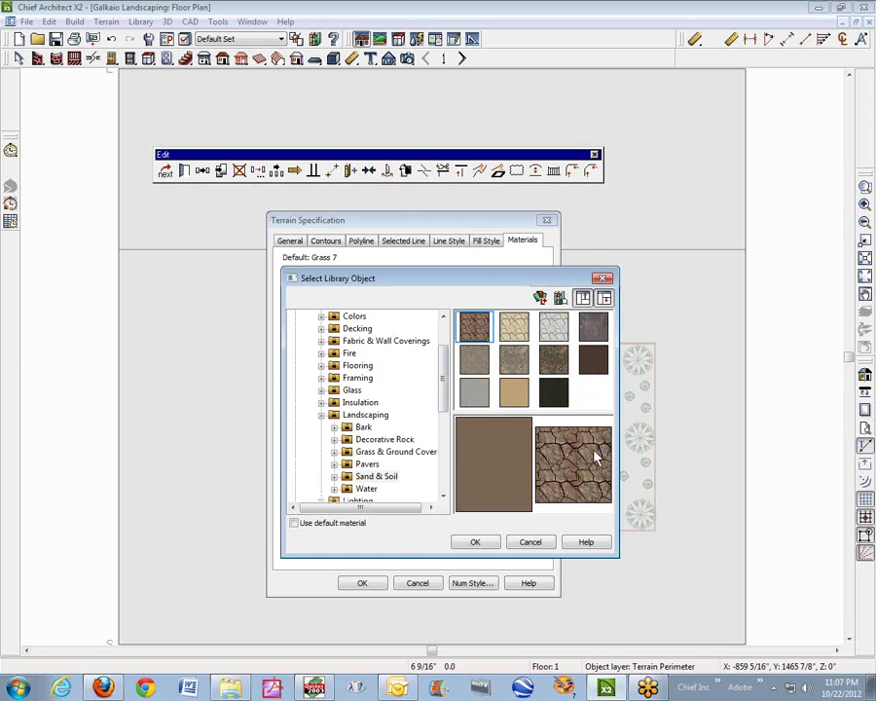
left_click(523, 397)
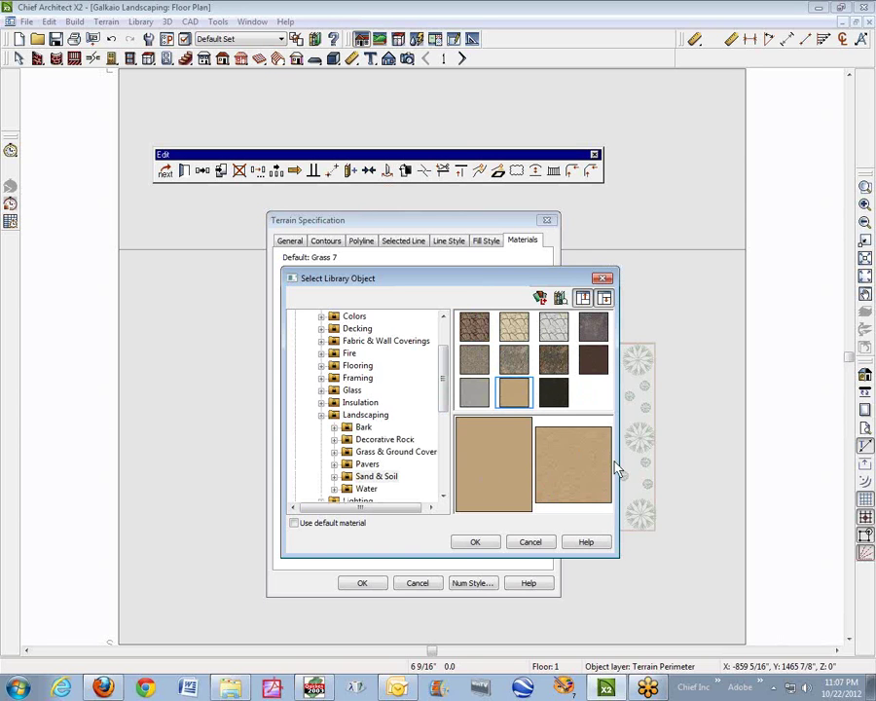
left_click(477, 334)
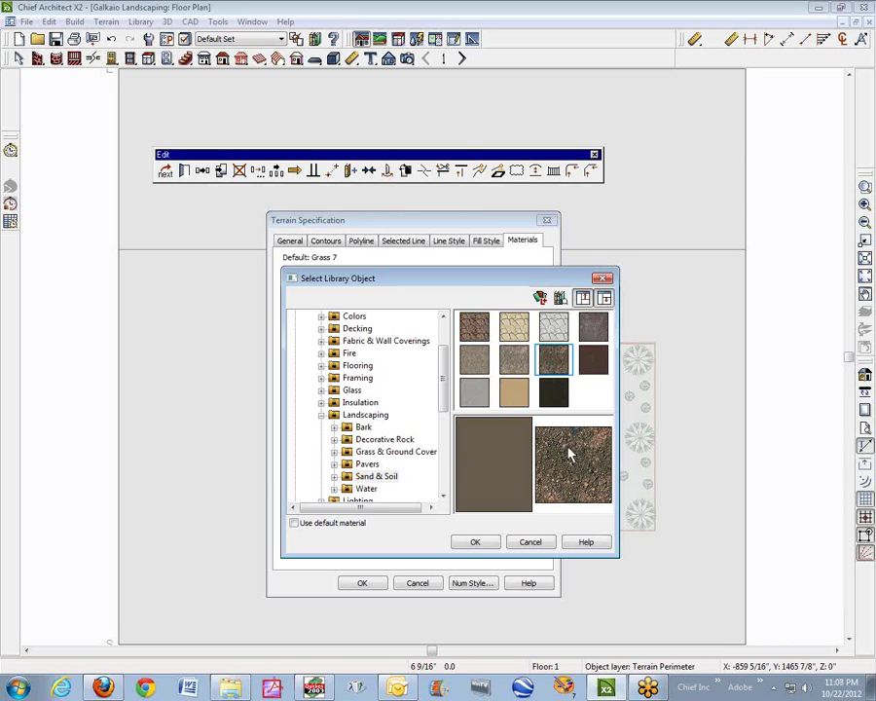
left_click(516, 360)
left_click(546, 358)
left_click(464, 358)
left_click(505, 359)
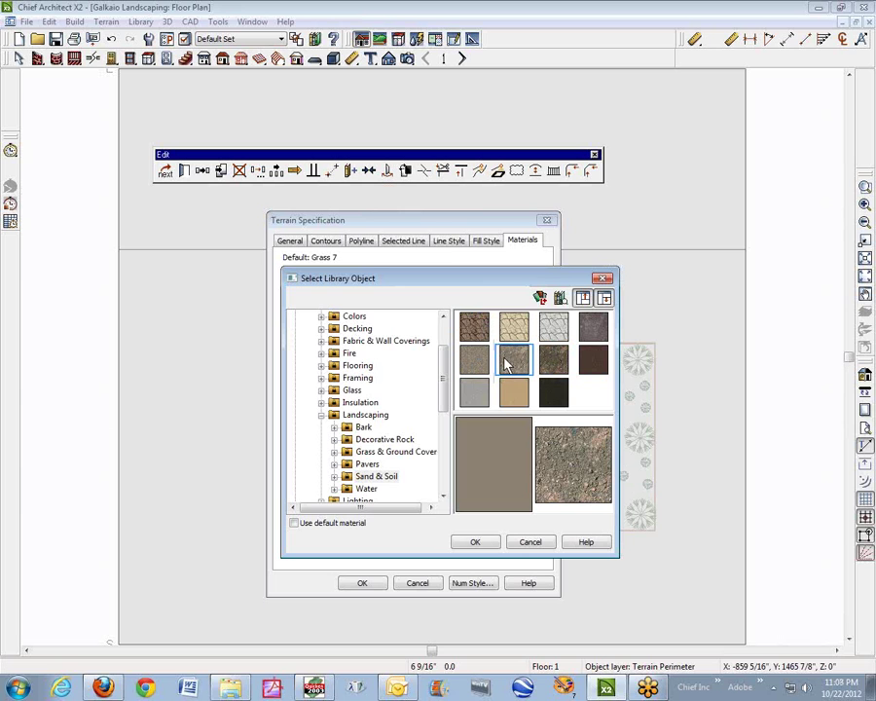
left_click(558, 362)
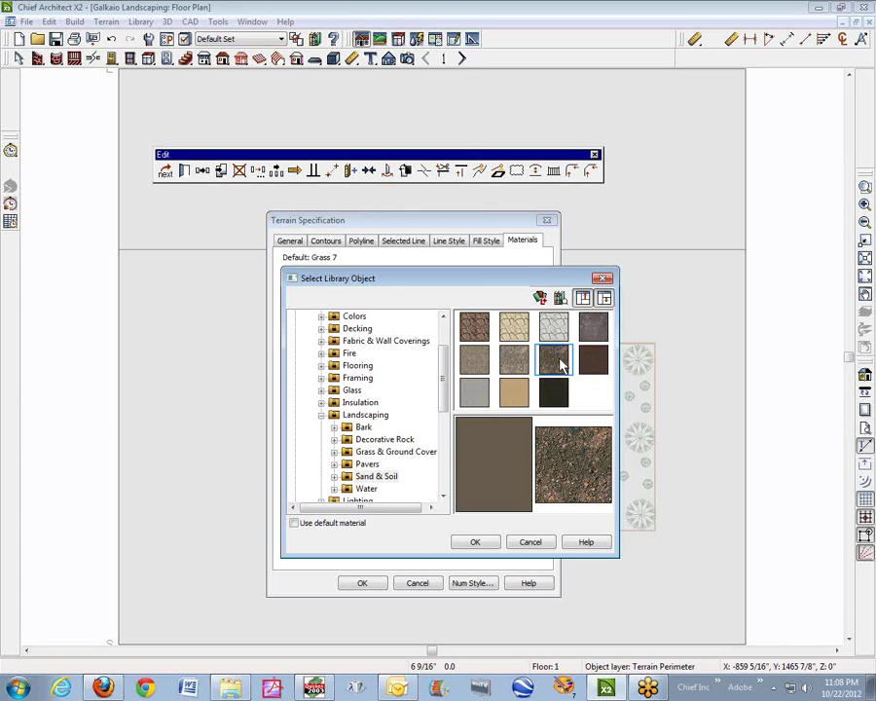
left_click(528, 362)
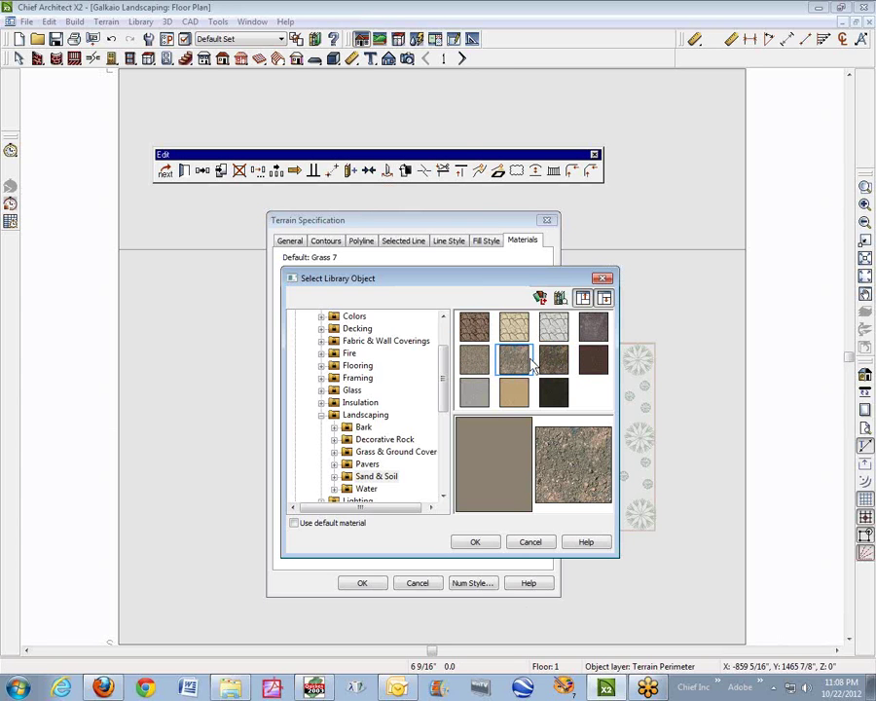
left_click(481, 543)
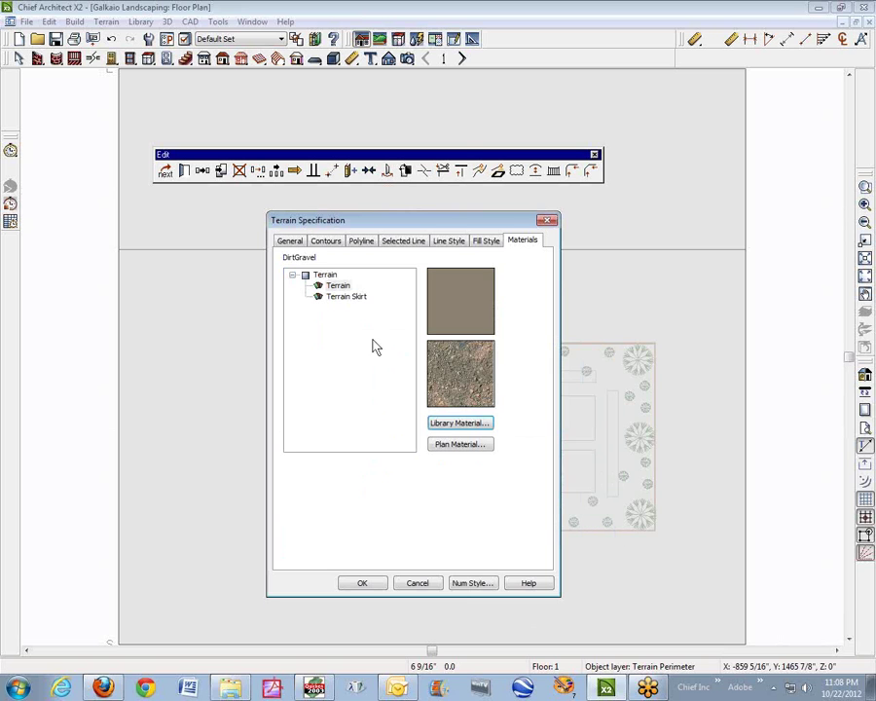
Step: Assign the Dirt&Gravel plan material to the terrain skirt, apply the terrain specification and deselect the terrain
left_click(346, 296)
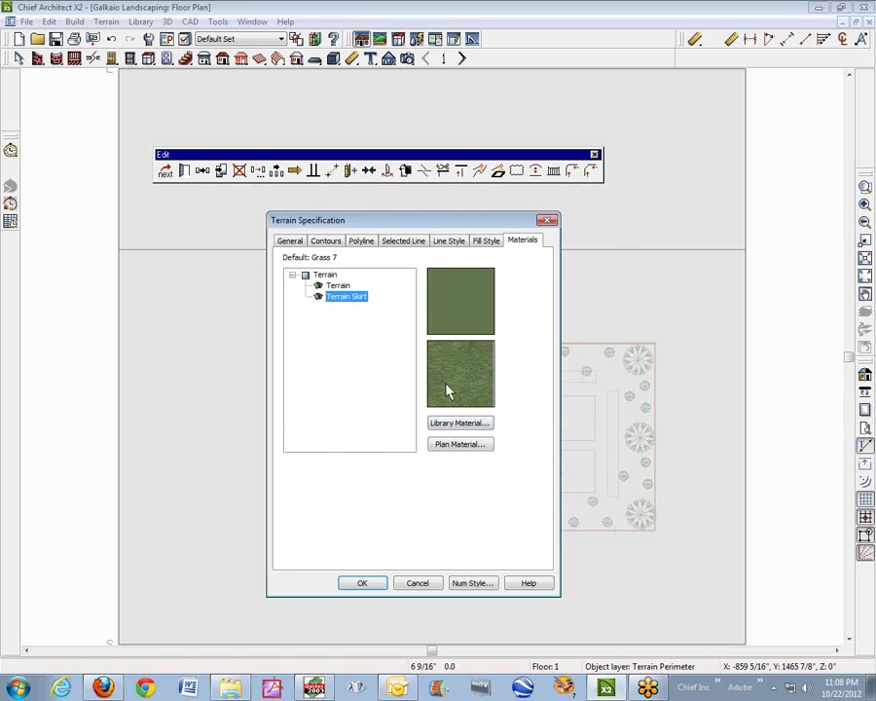
left_click(451, 445)
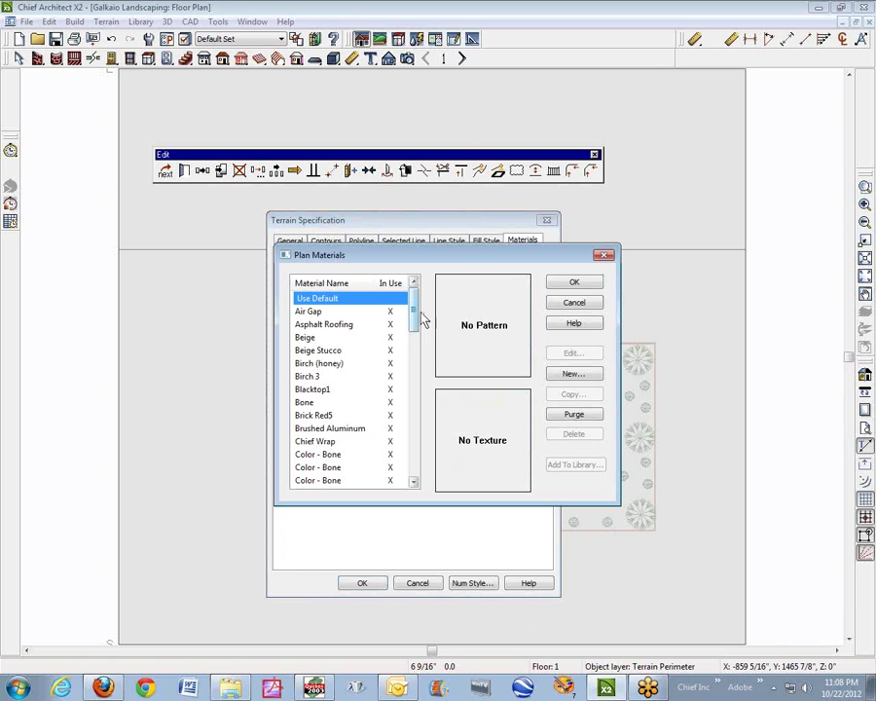
left_click_drag(413, 317, 426, 360)
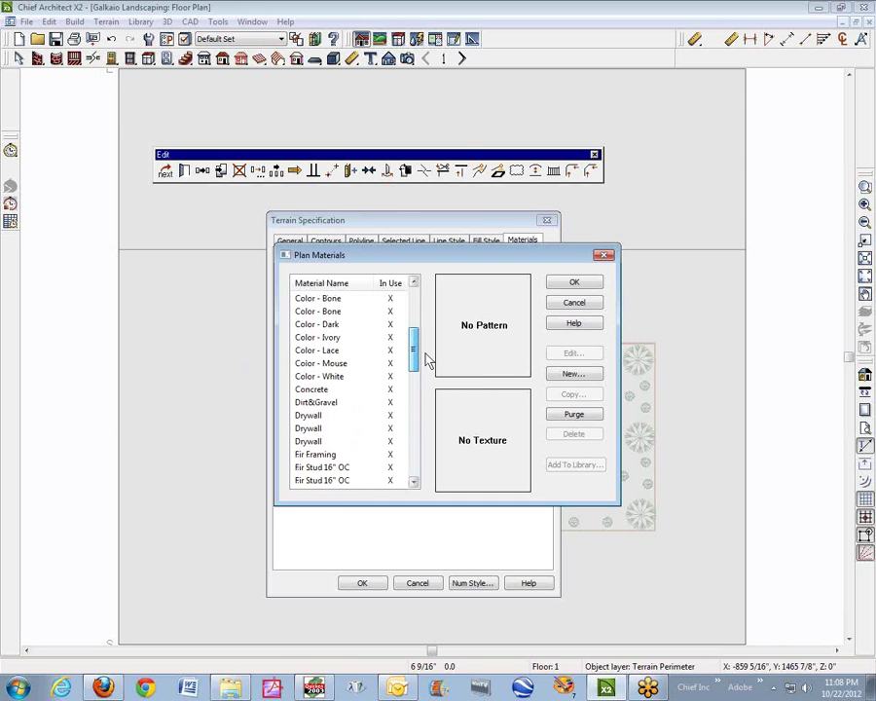
left_click(321, 402)
left_click(574, 283)
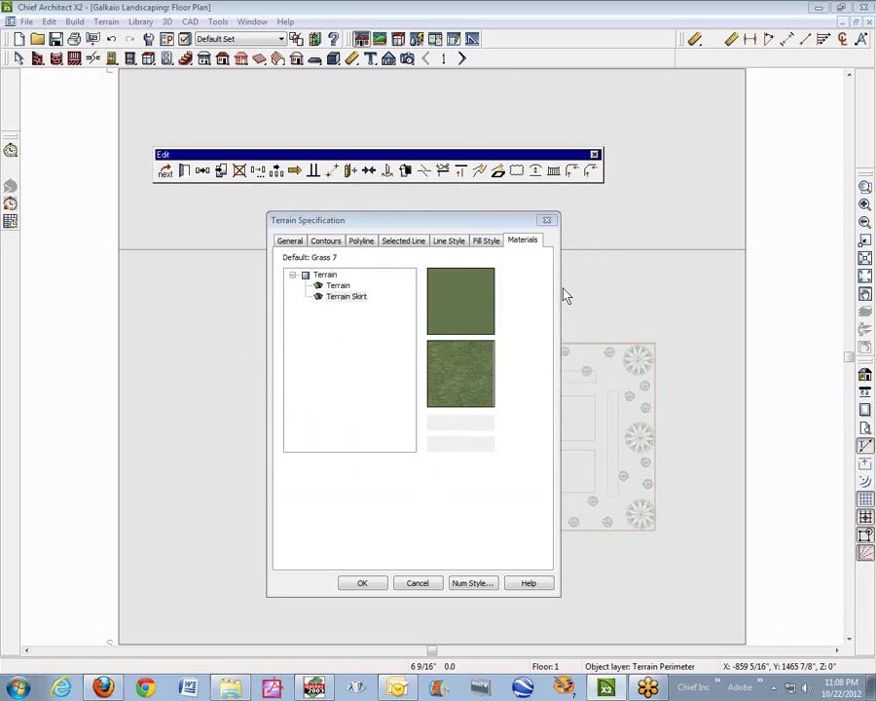
left_click(357, 584)
left_click(89, 403)
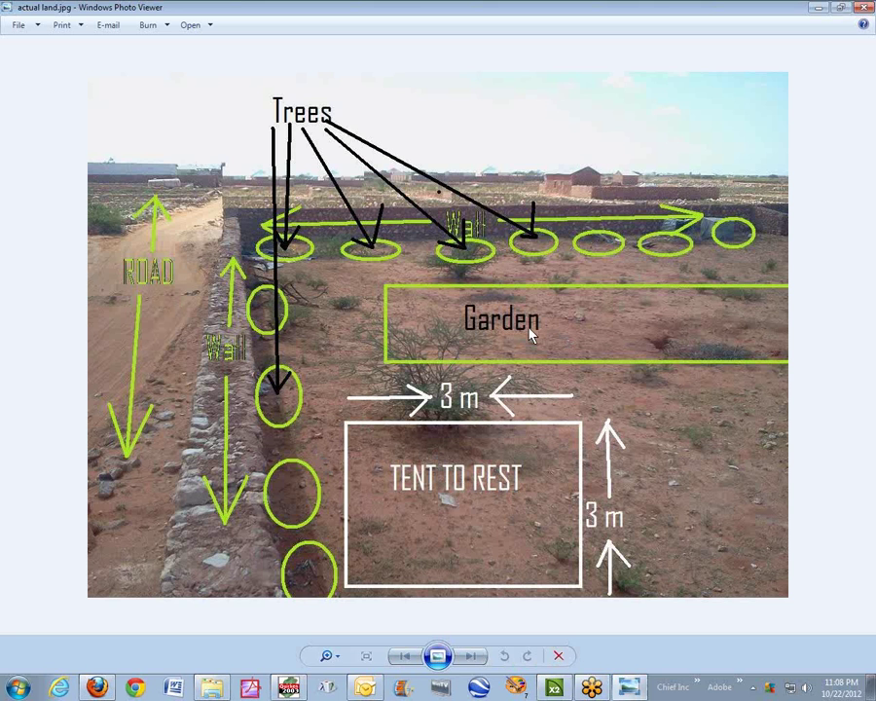
Step: Close the land photo, examine the terrain's ground texture up close in a perspective full overview, and return to the floor plan
left_click(868, 10)
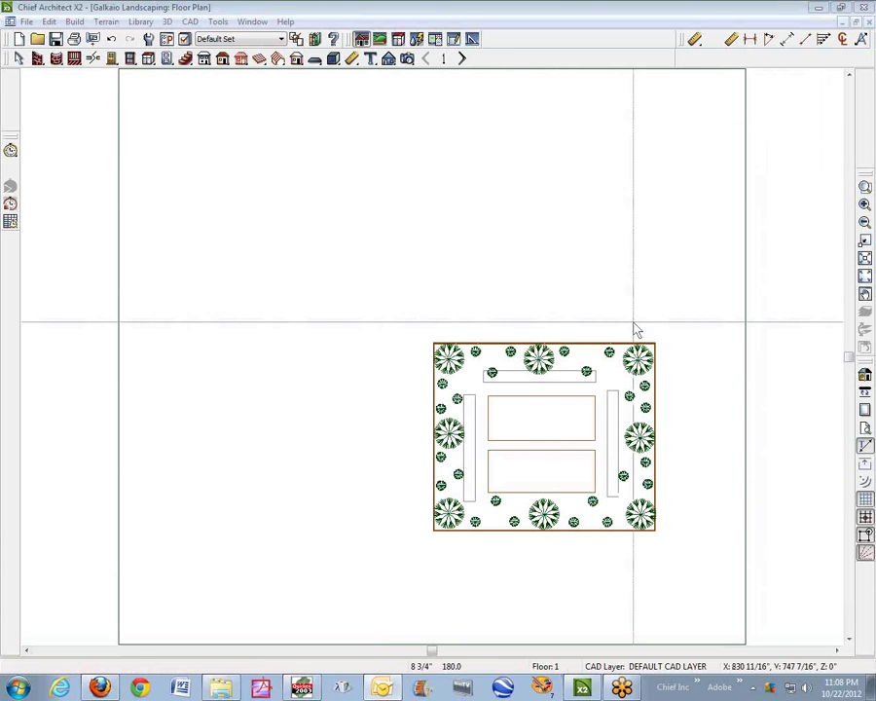
left_click(408, 60)
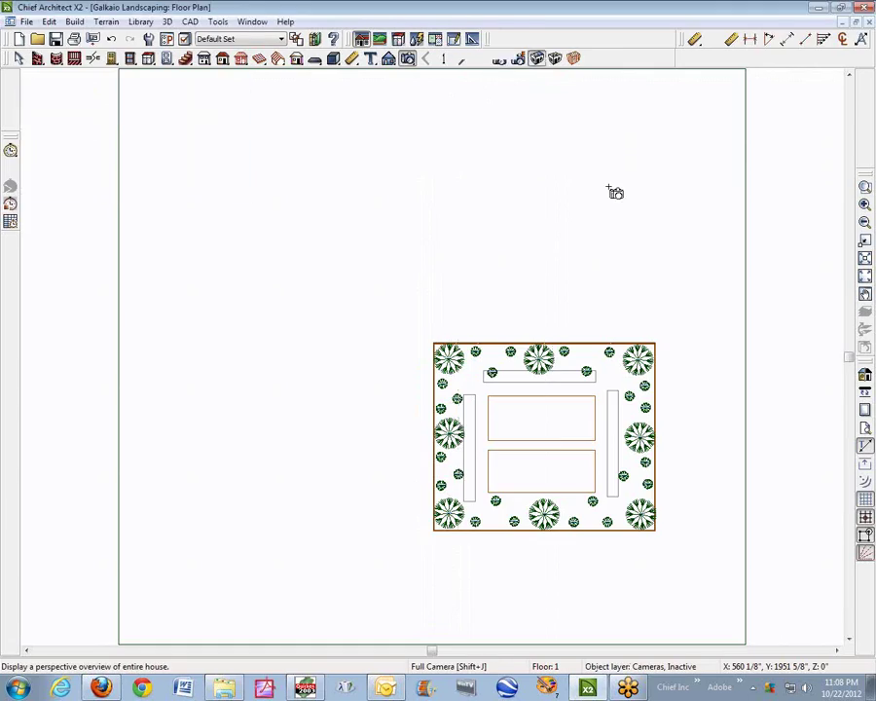
left_click(616, 192)
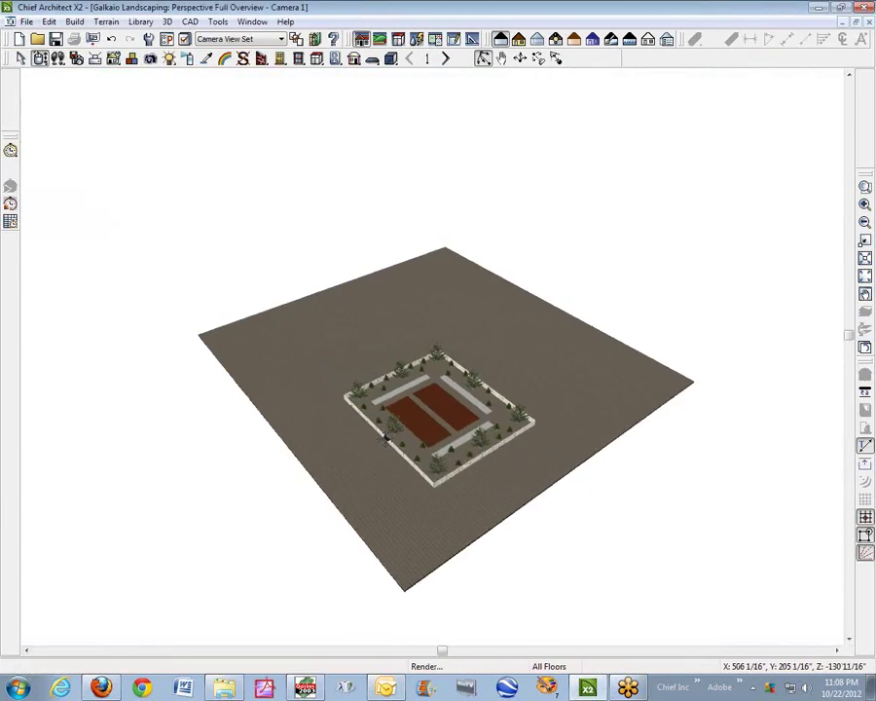
scroll(382, 488, "up", 5)
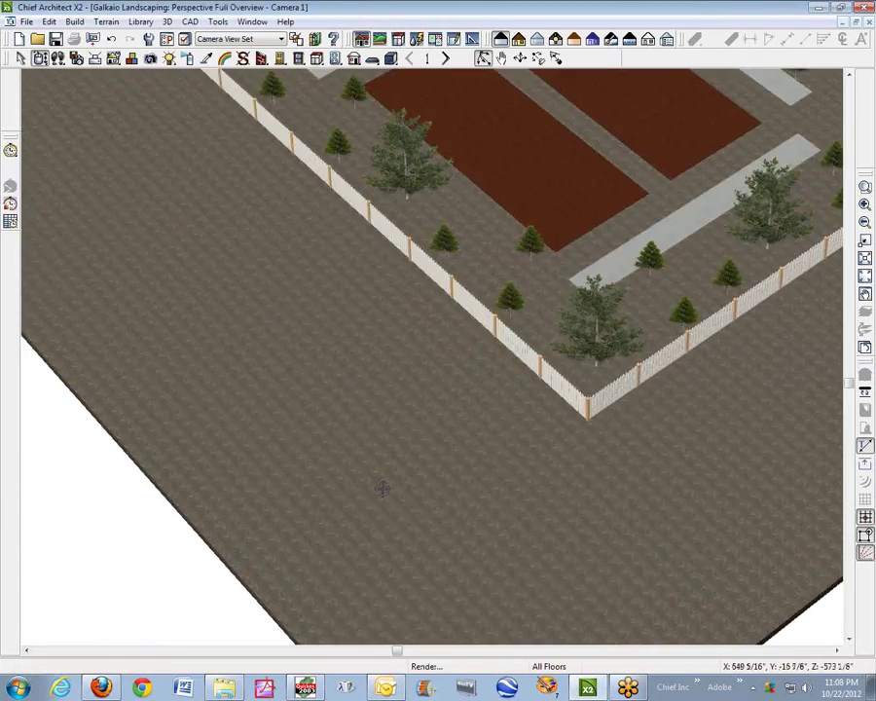
scroll(382, 489, "up", 6)
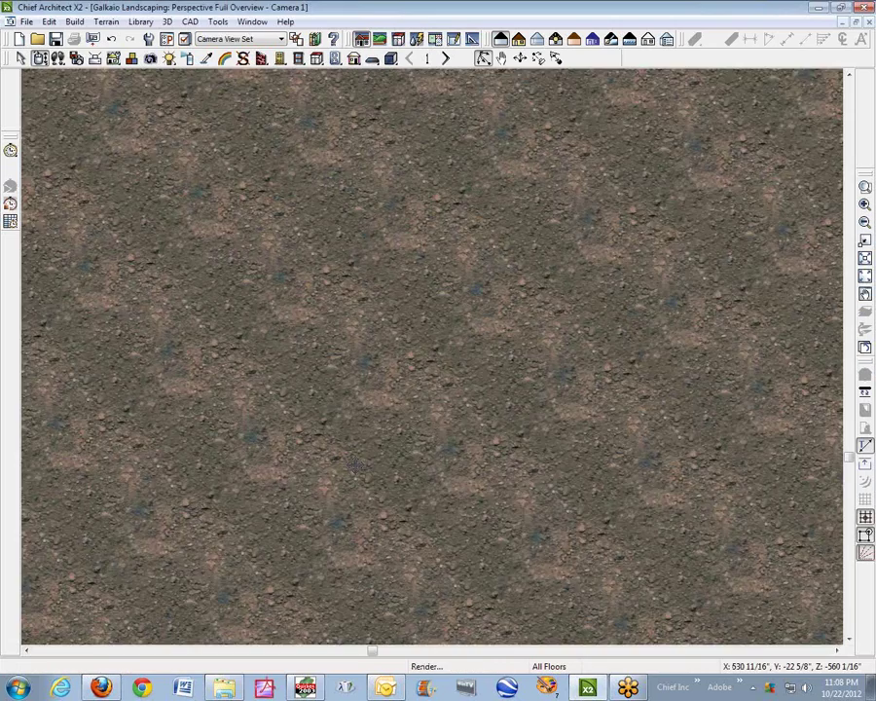
scroll(356, 466, "up", 2)
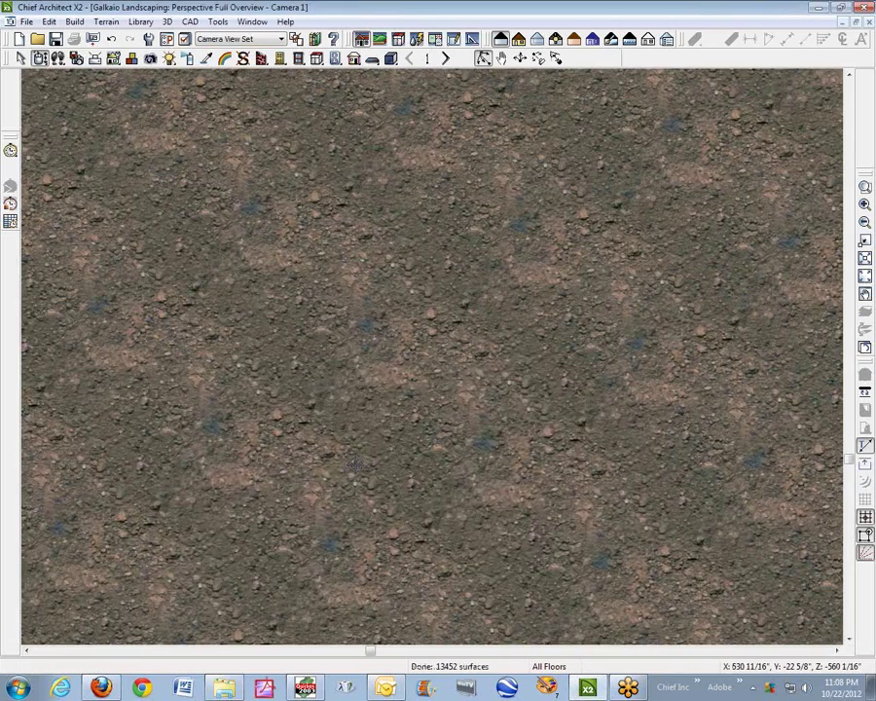
scroll(355, 465, "down", 2)
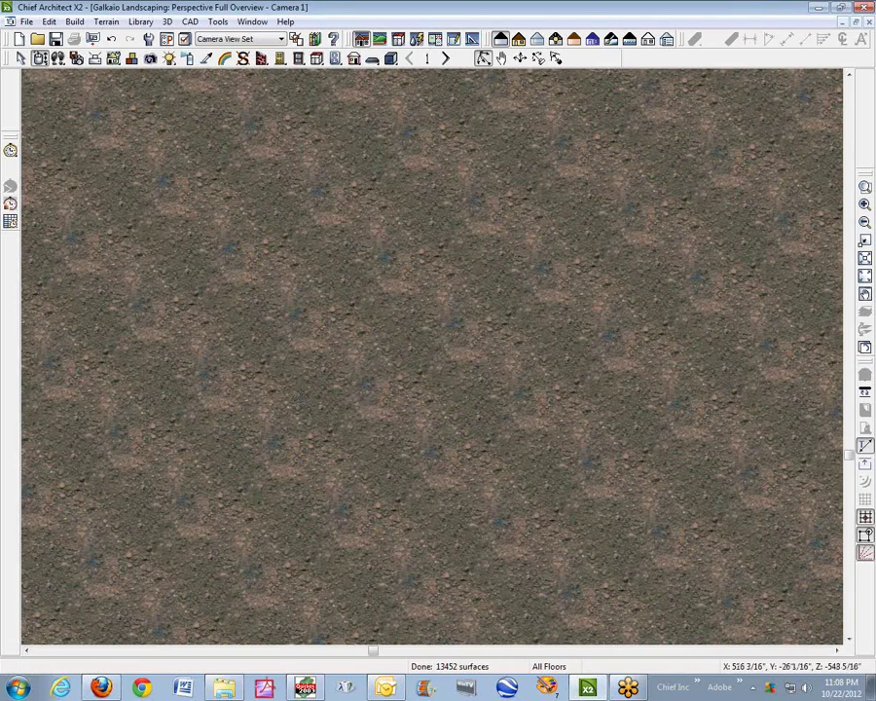
left_click(868, 22)
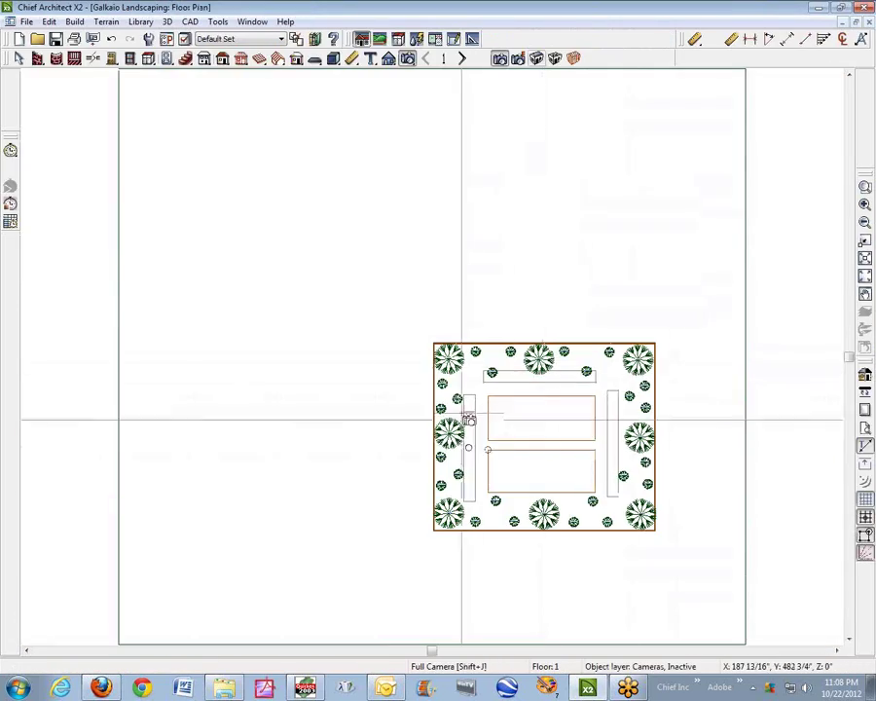
Step: Draw a straight horizontal road across the terrain along the lower edge of the fenced garden, extending past the fence on both sides
left_click(77, 21)
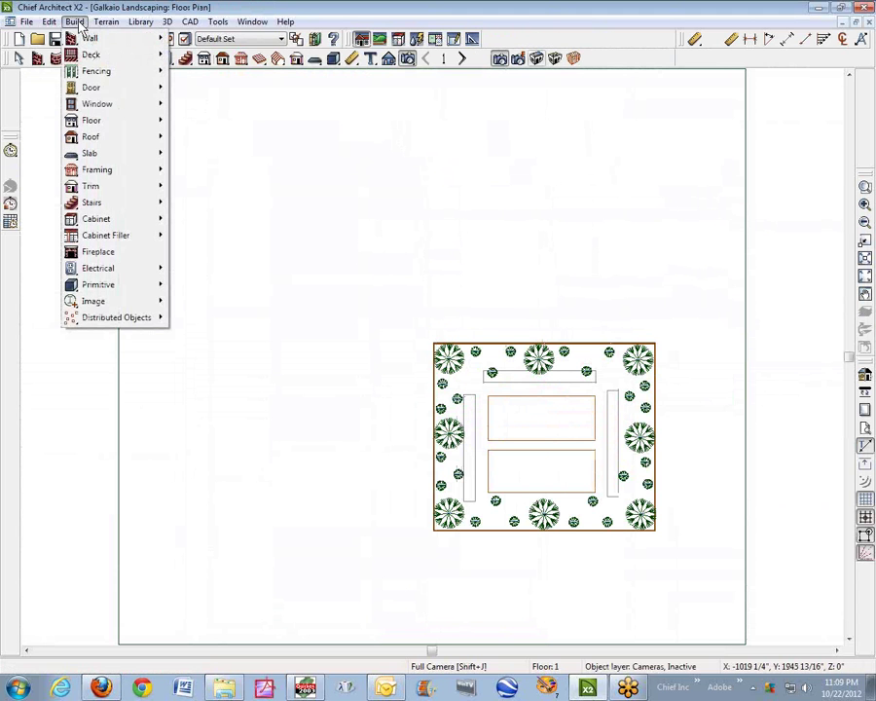
mouse_move(113, 27)
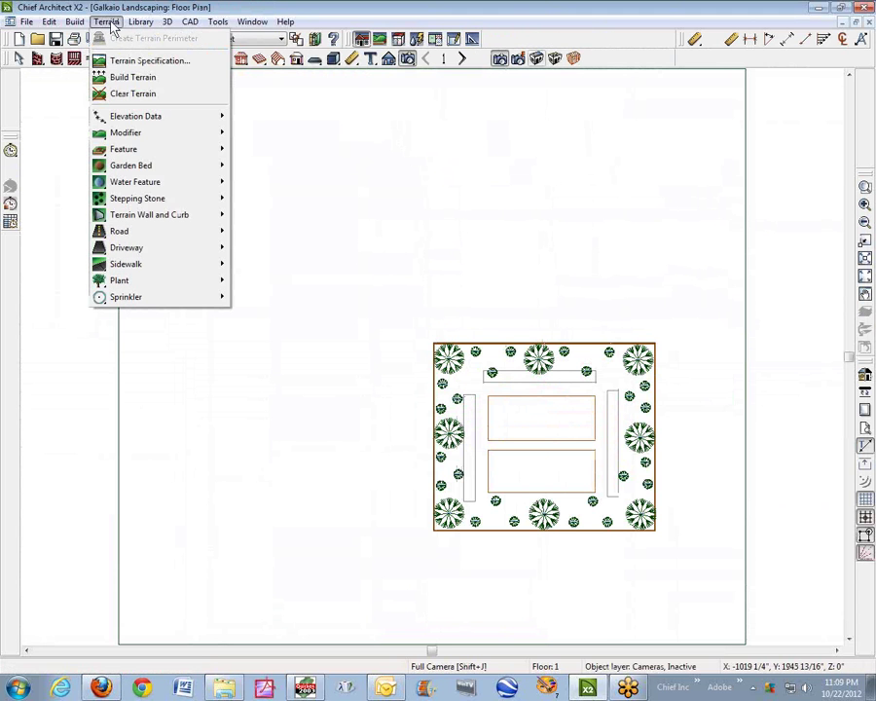
mouse_move(135, 233)
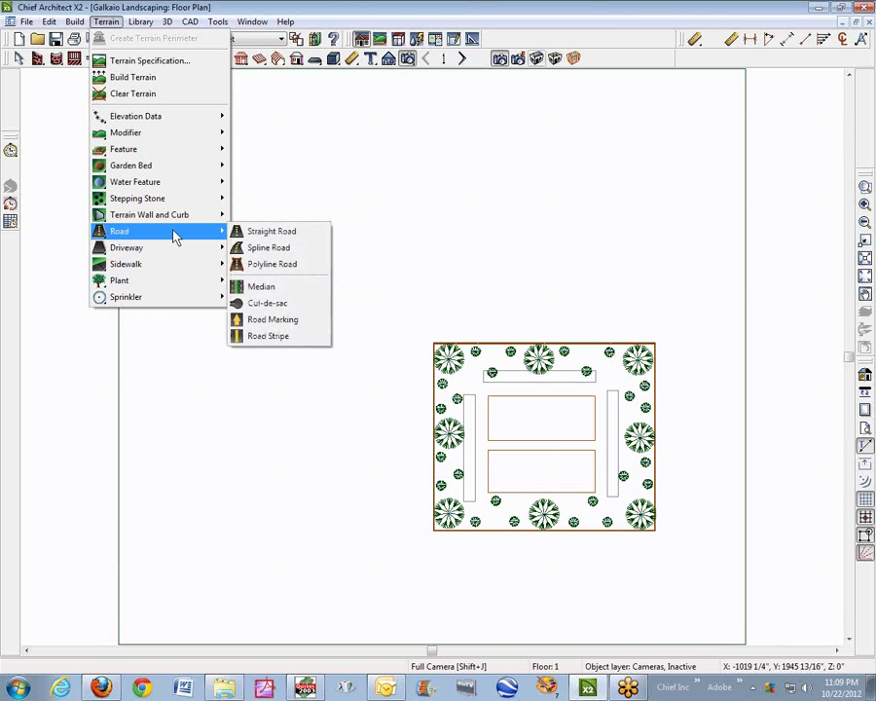
left_click(298, 237)
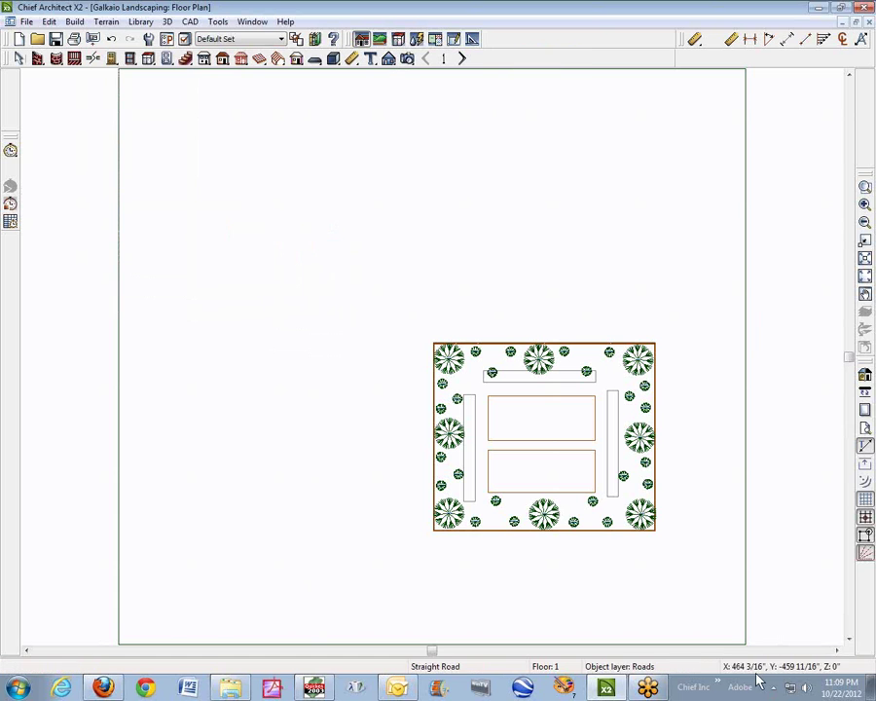
left_click_drag(701, 562, 239, 584)
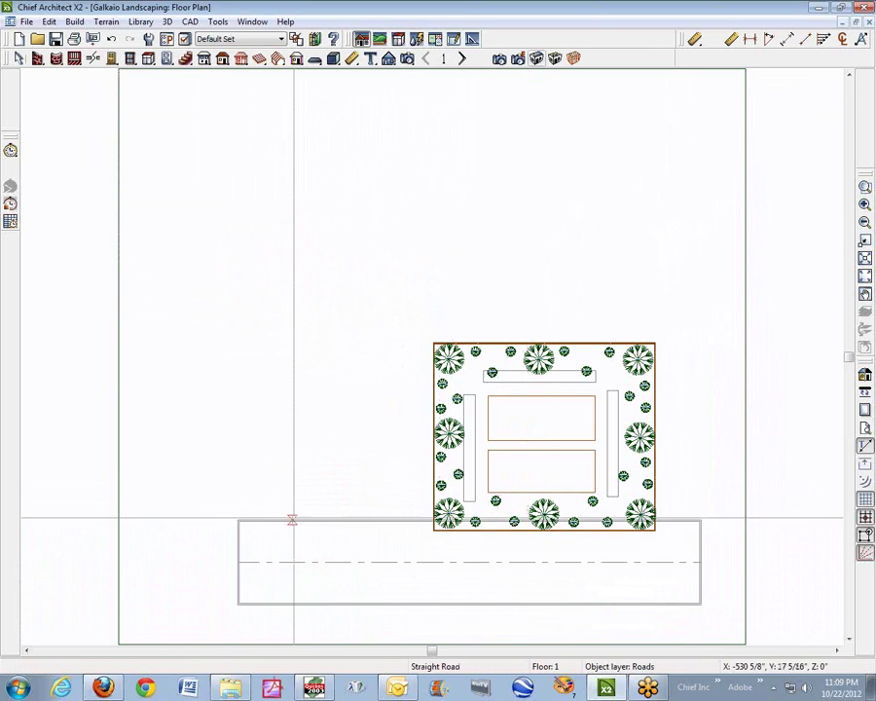
Step: Move the new road about 6' 6" straight down so it clears the garden's lower fence, and deselect it
left_click(312, 522)
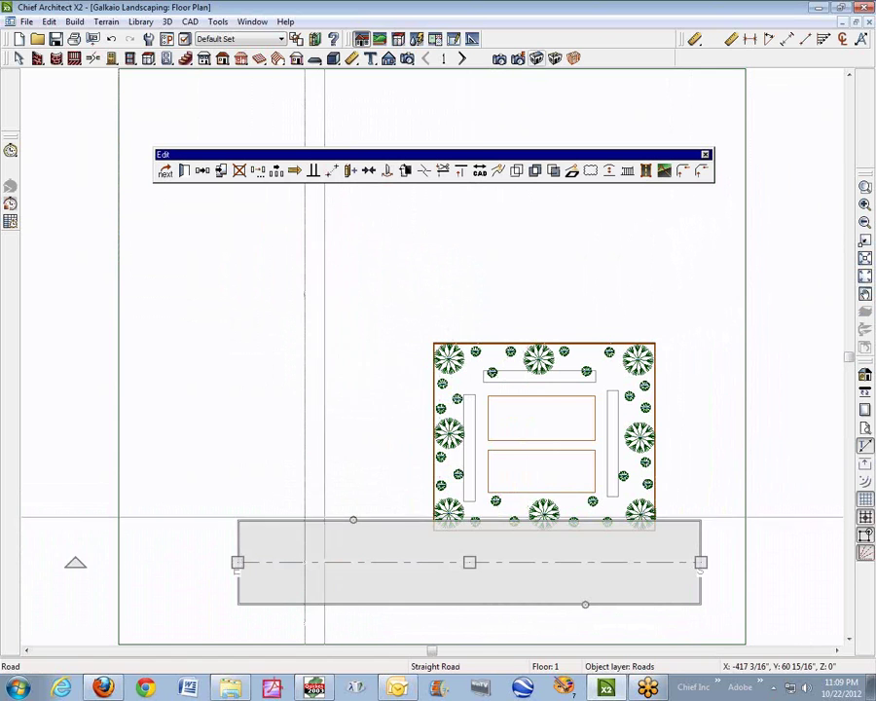
left_click_drag(470, 562, 472, 580)
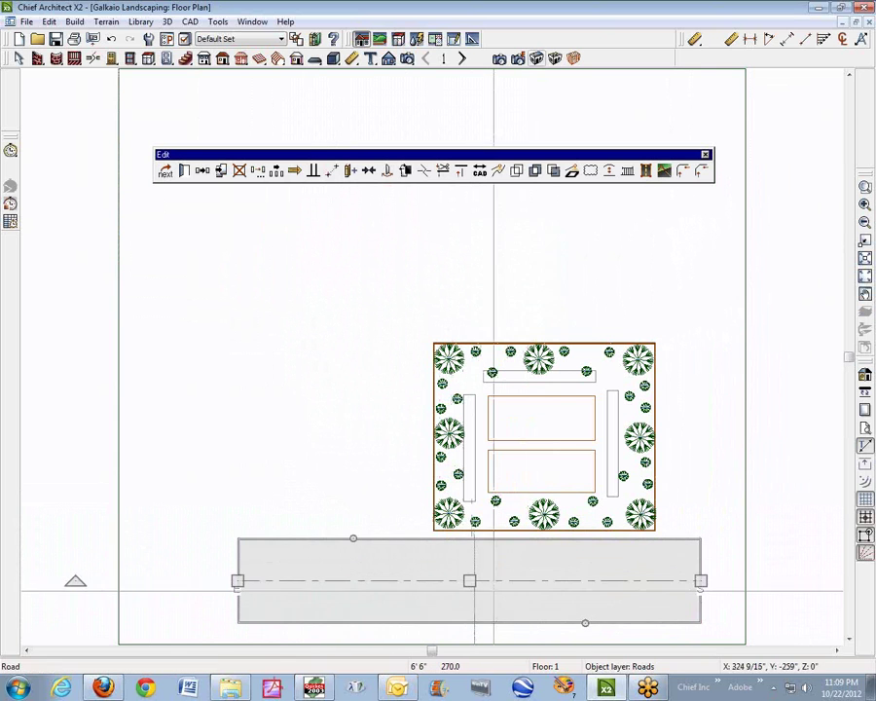
key("space")
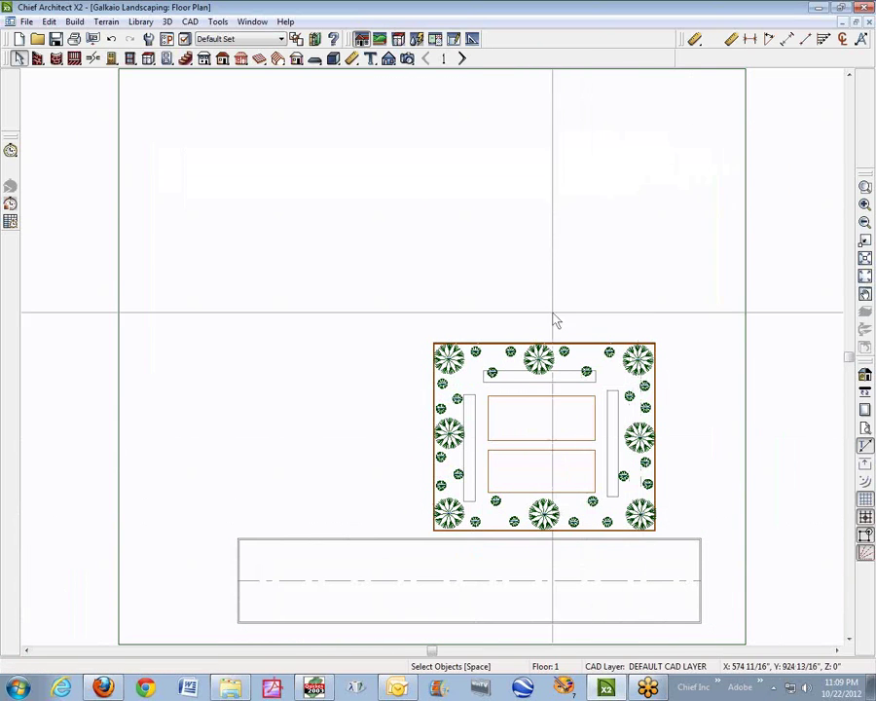
Step: Create a perspective full overview and examine the road, its curb and the adjoining picket fence up close
left_click(407, 58)
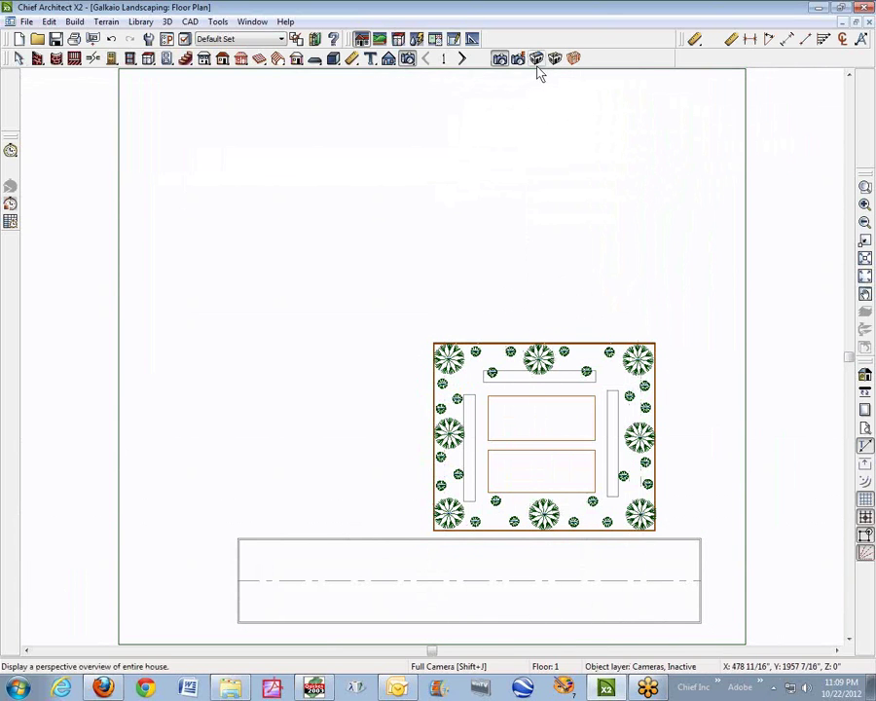
left_click(537, 61)
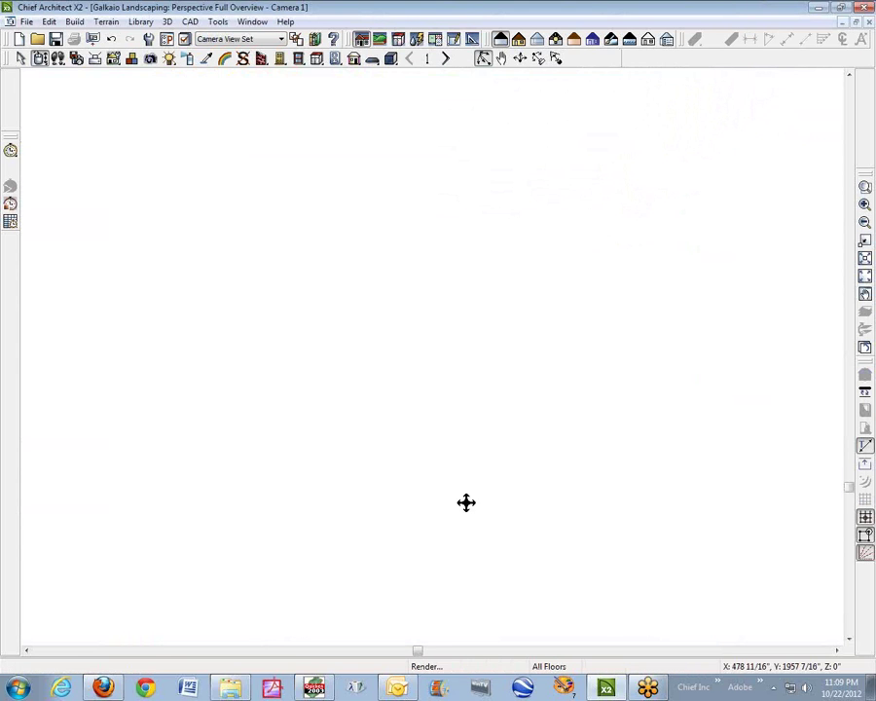
scroll(443, 468, "up", 8)
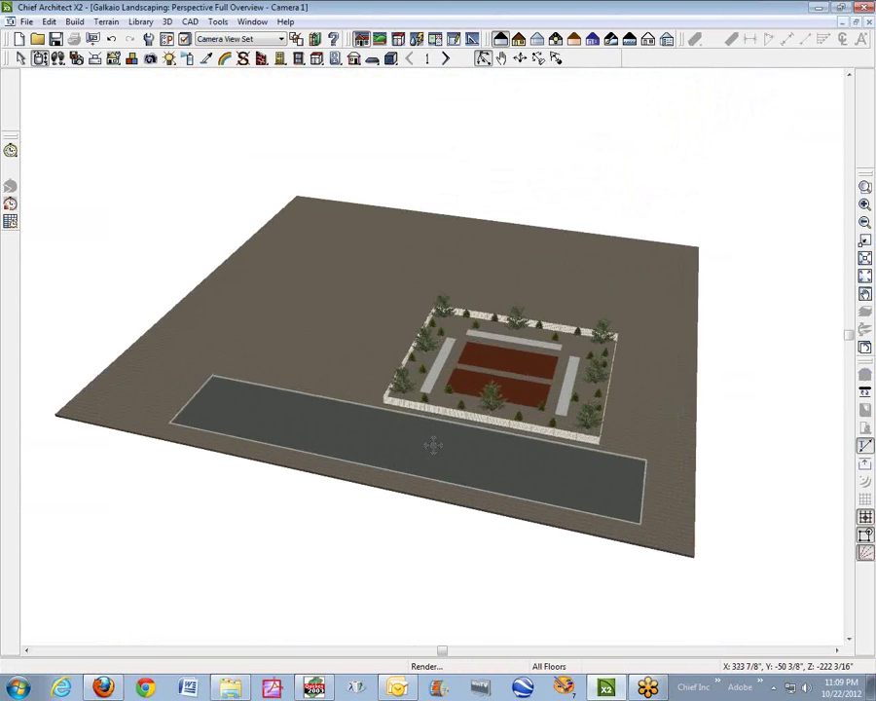
scroll(428, 382, "up", 10)
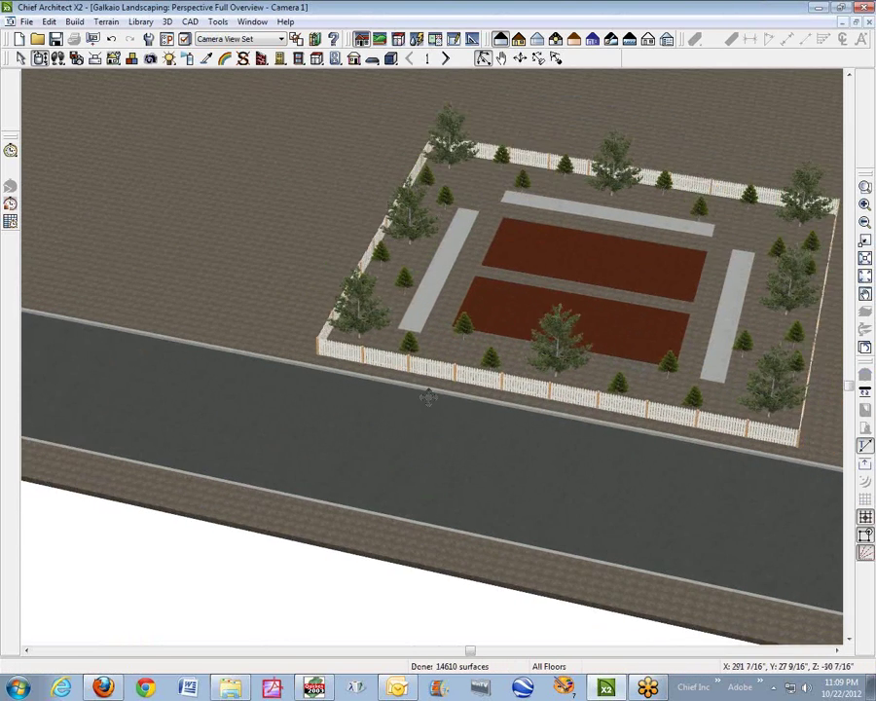
scroll(389, 402, "up", 3)
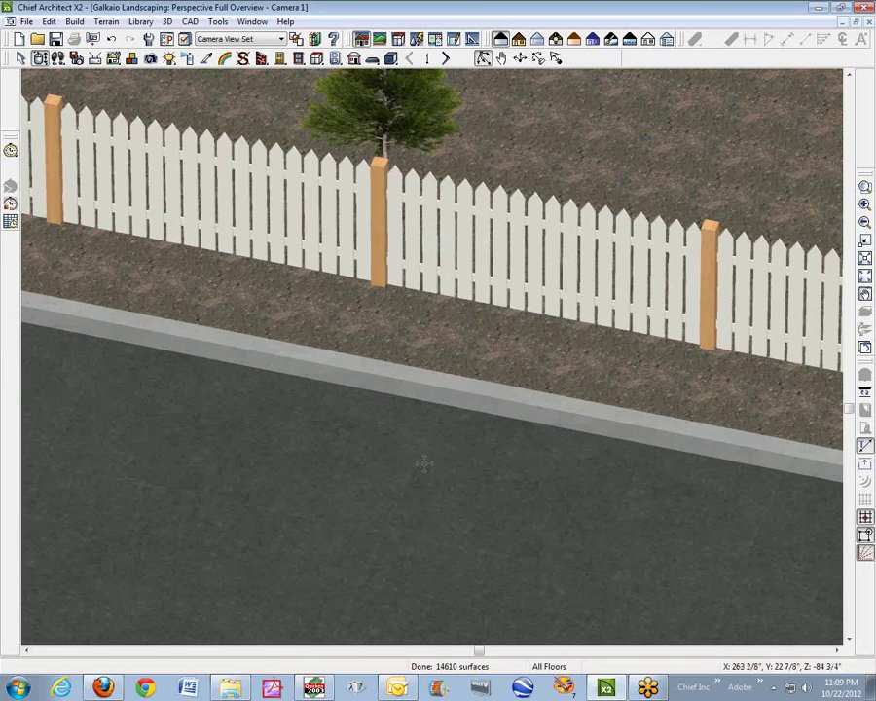
scroll(477, 435, "down", 6)
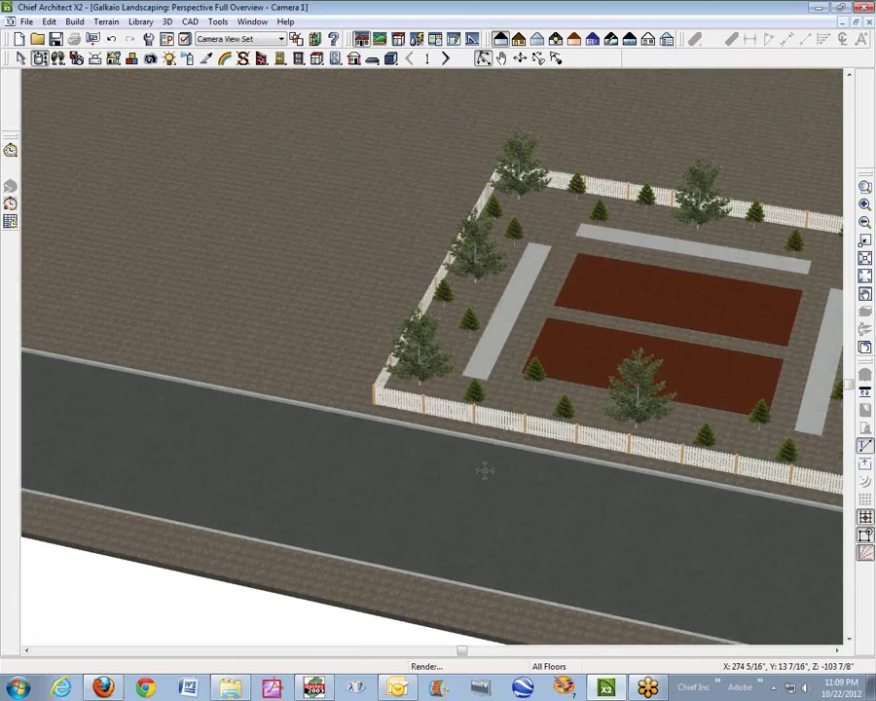
scroll(473, 514, "up", 6)
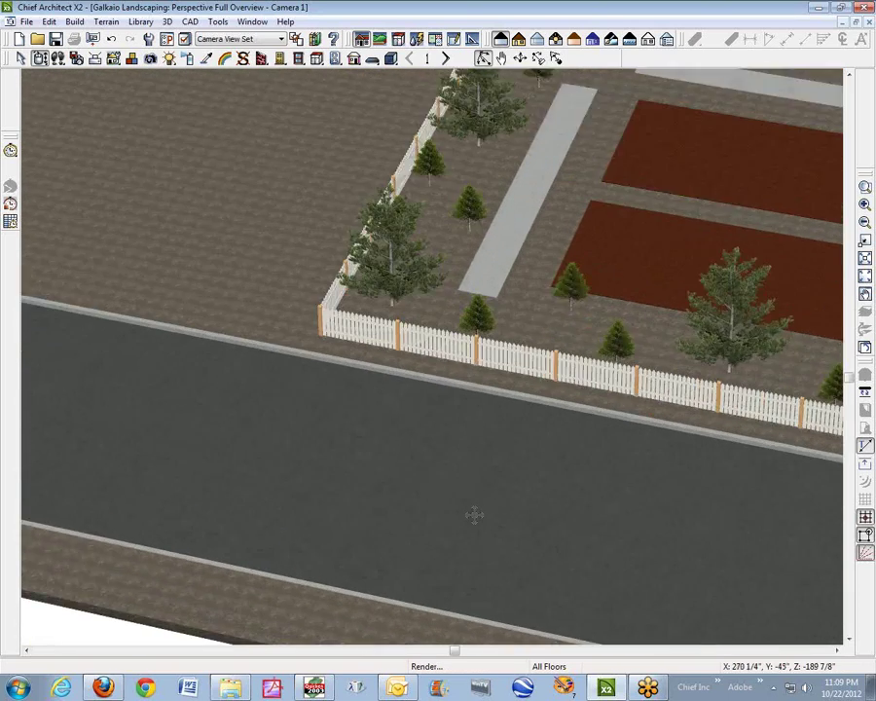
left_click(224, 60)
left_click(342, 404)
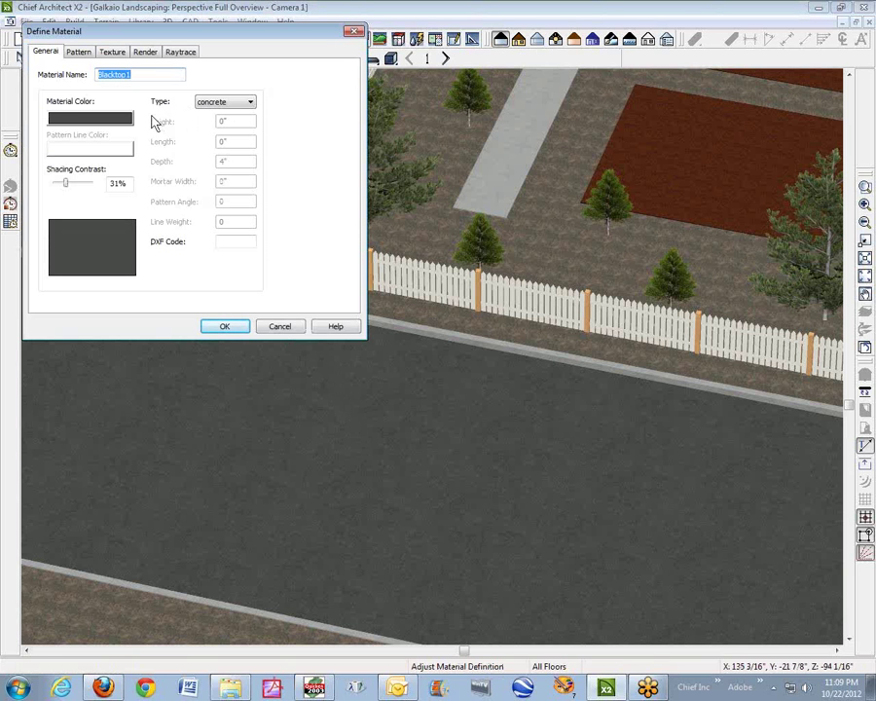
left_click(281, 327)
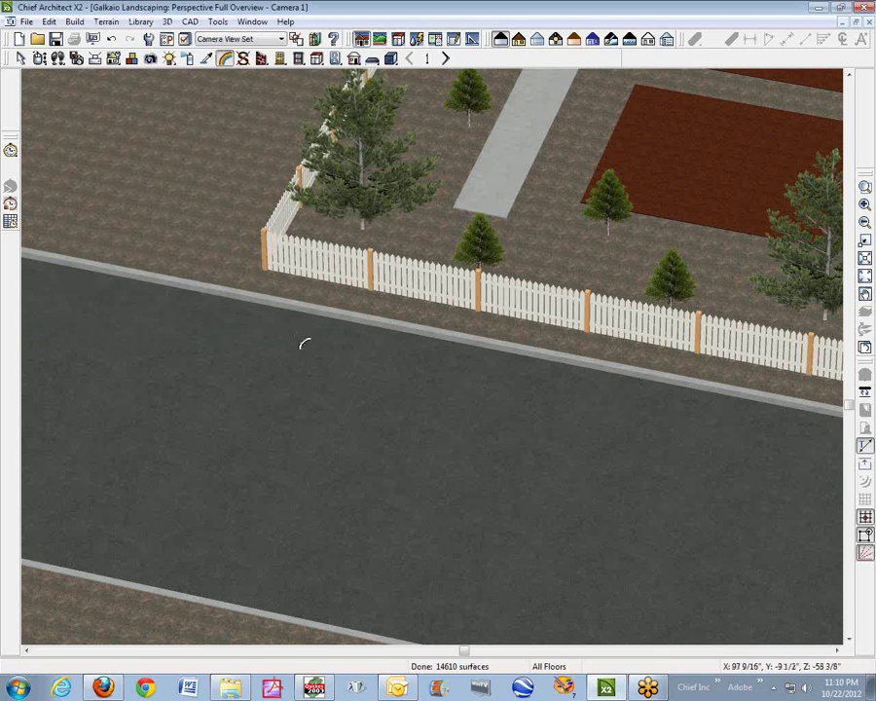
Step: Open the road's specification and select the Road surface component for a material change
right_click(311, 349)
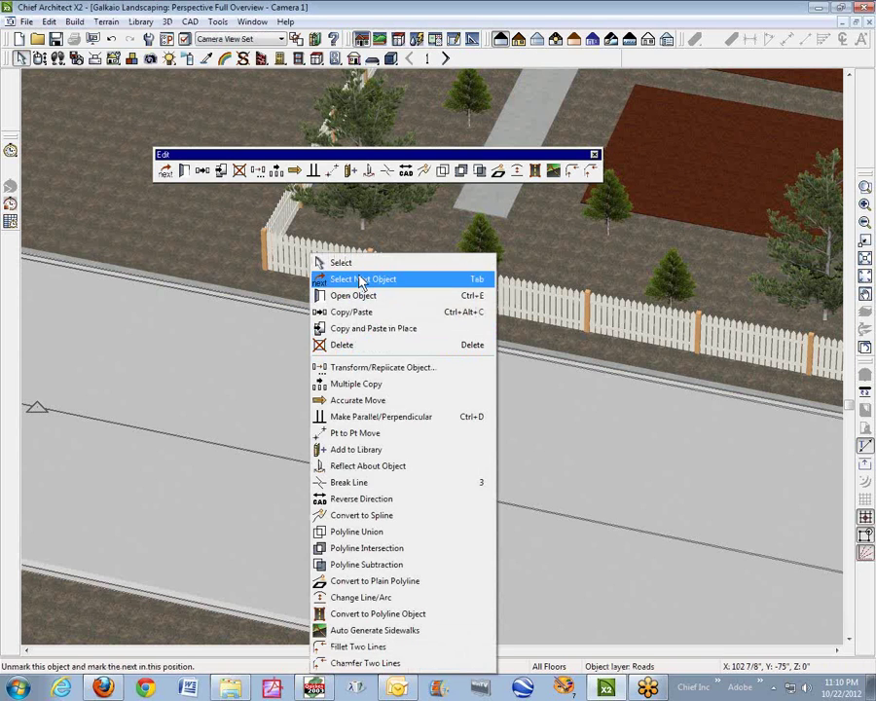
left_click(355, 295)
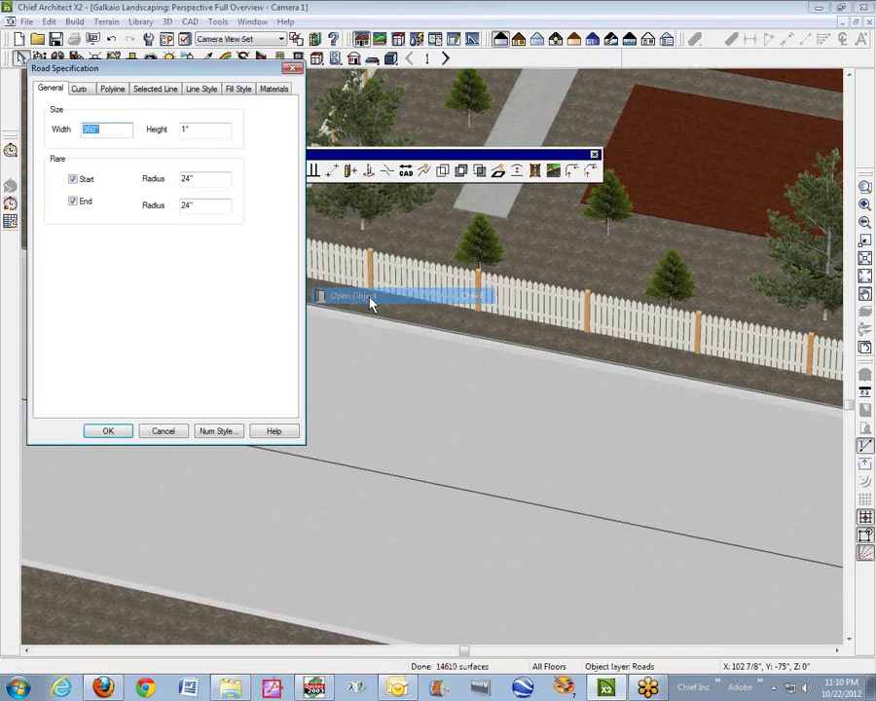
left_click(273, 89)
left_click(94, 144)
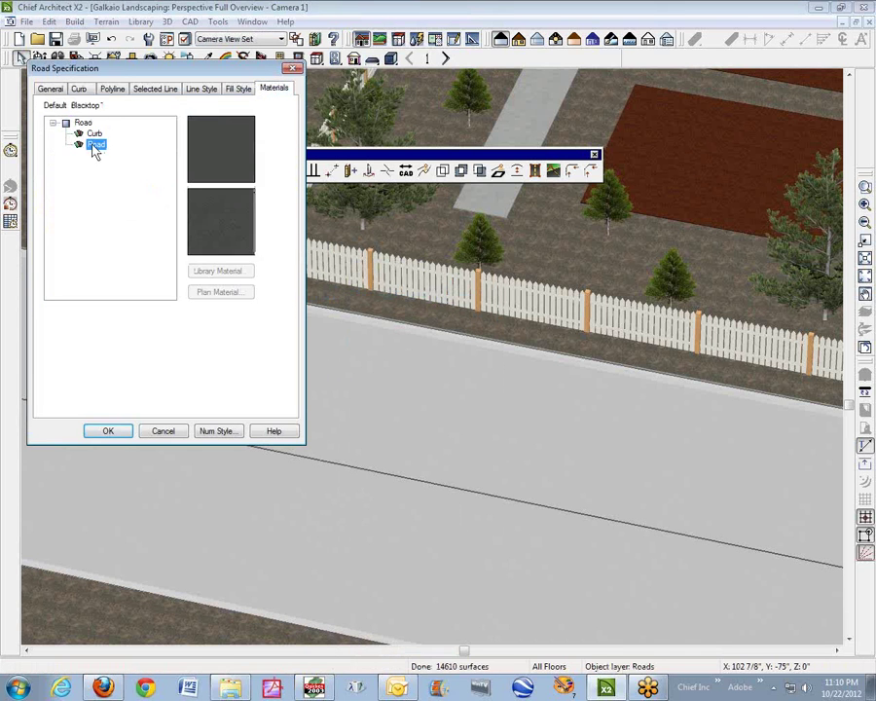
left_click(233, 294)
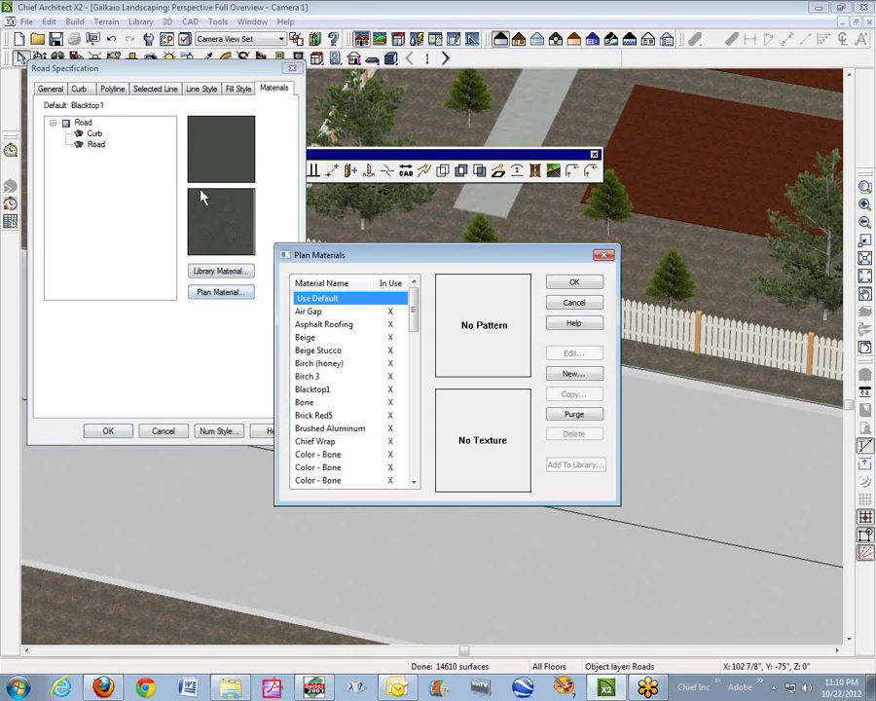
left_click(581, 305)
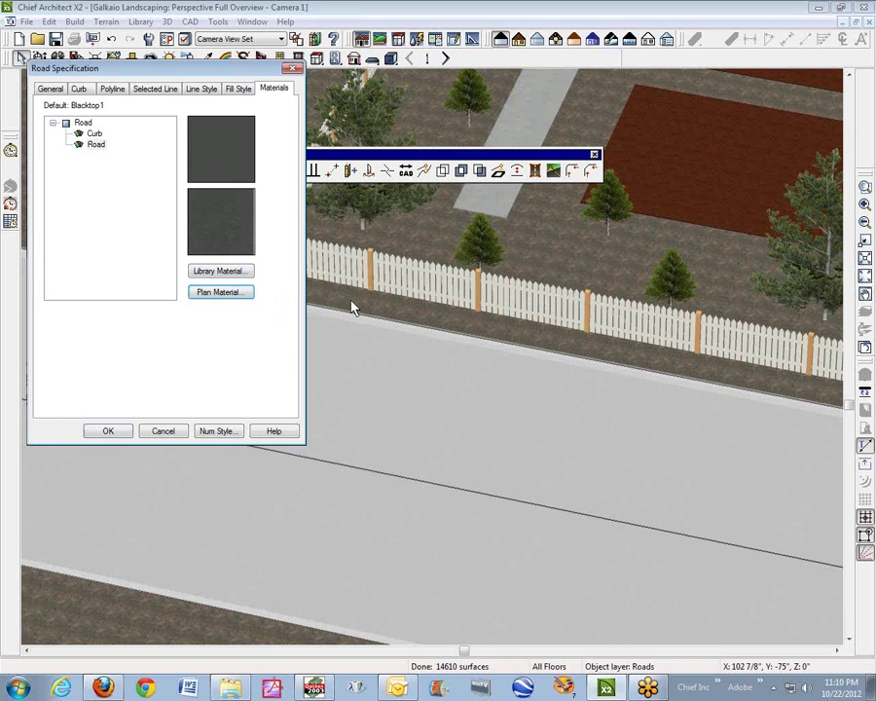
Step: Assign the library material Sand2 from Sand & Soil under Landscaping to the road surface
left_click(202, 270)
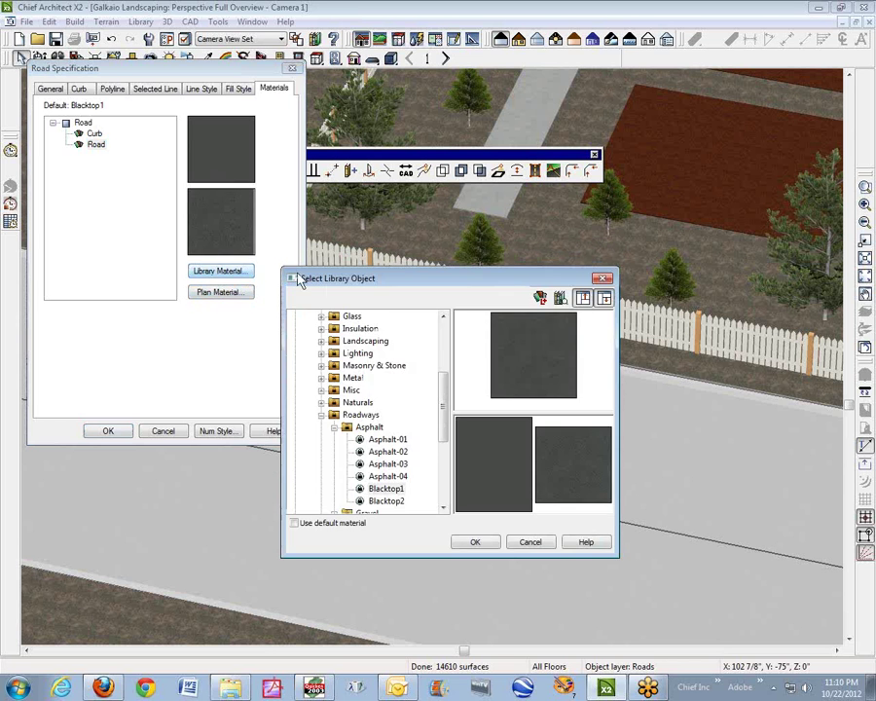
left_click(334, 427)
left_click(322, 416)
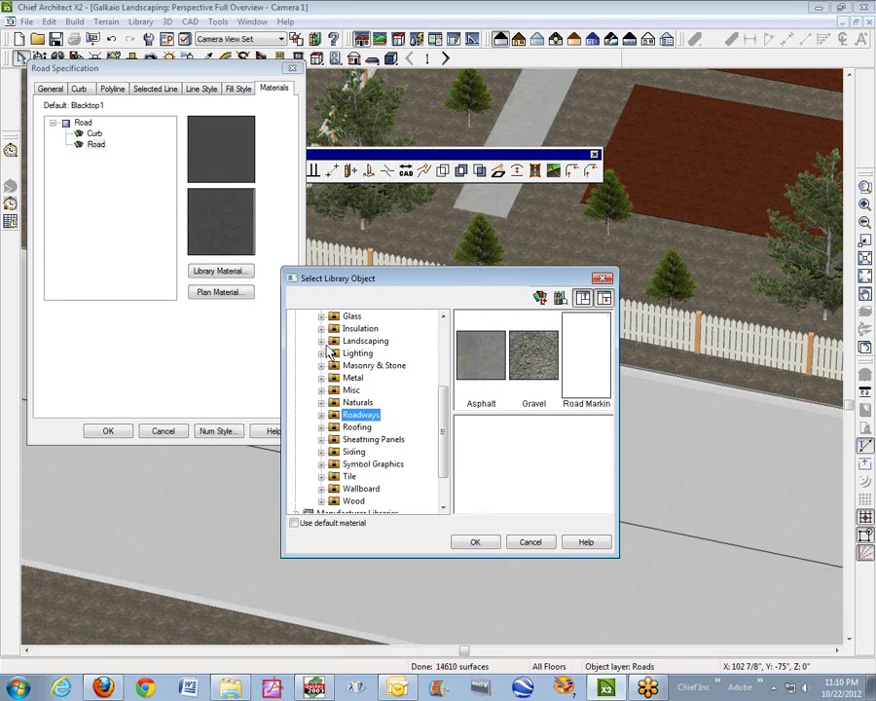
left_click(321, 341)
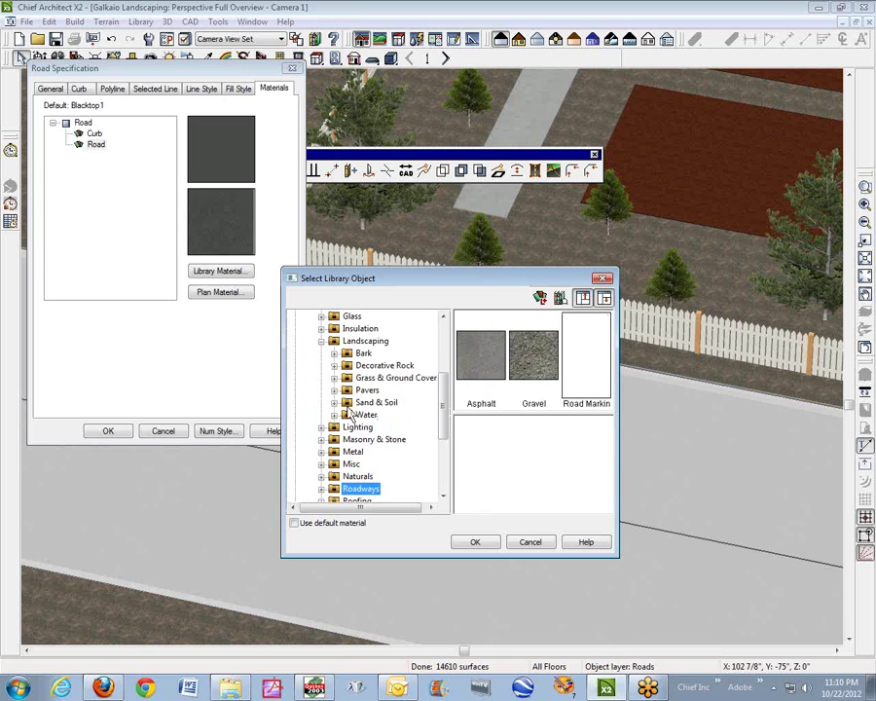
left_click(357, 403)
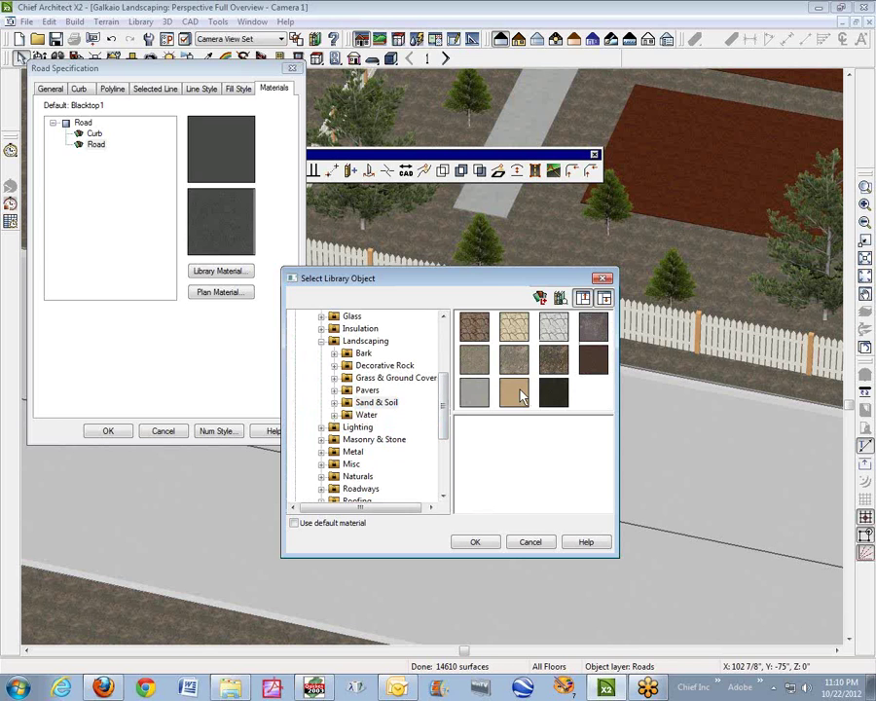
left_click(516, 393)
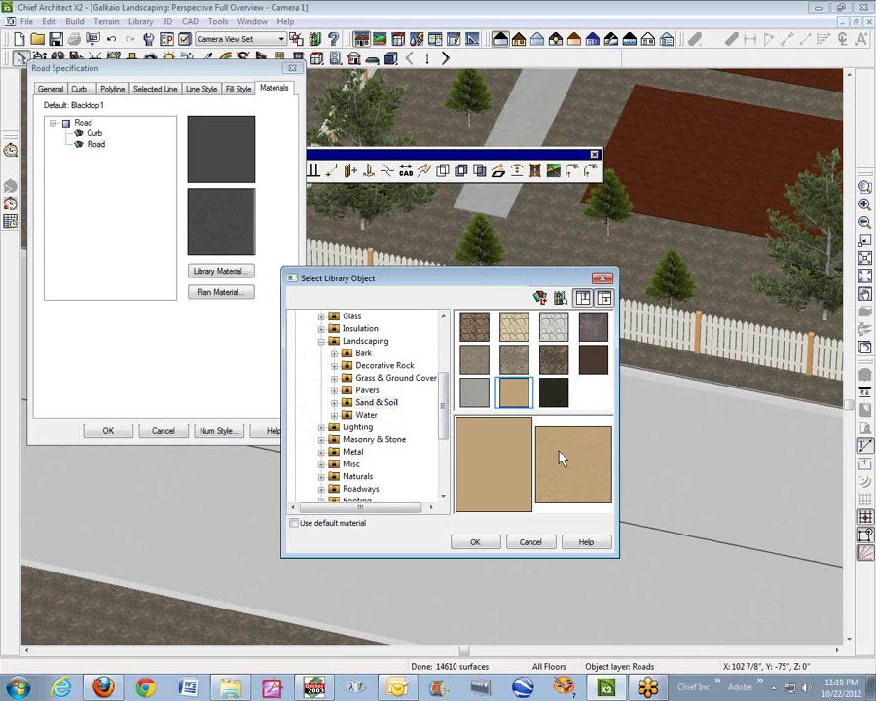
left_click(475, 541)
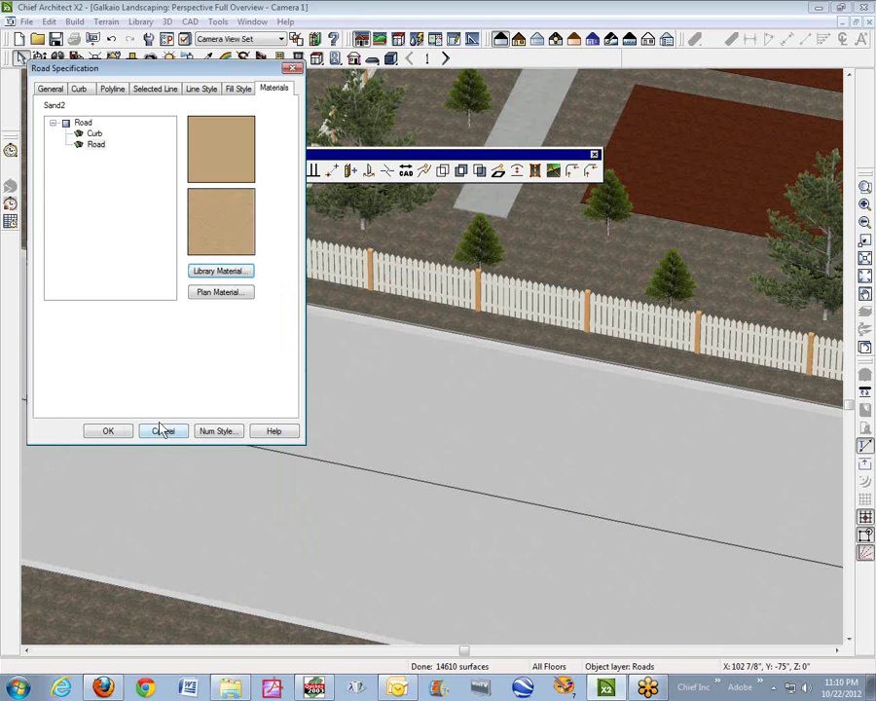
Step: Select the road's Curb component for a material change, leaving the plan materials list without choosing anything from it
left_click(236, 303)
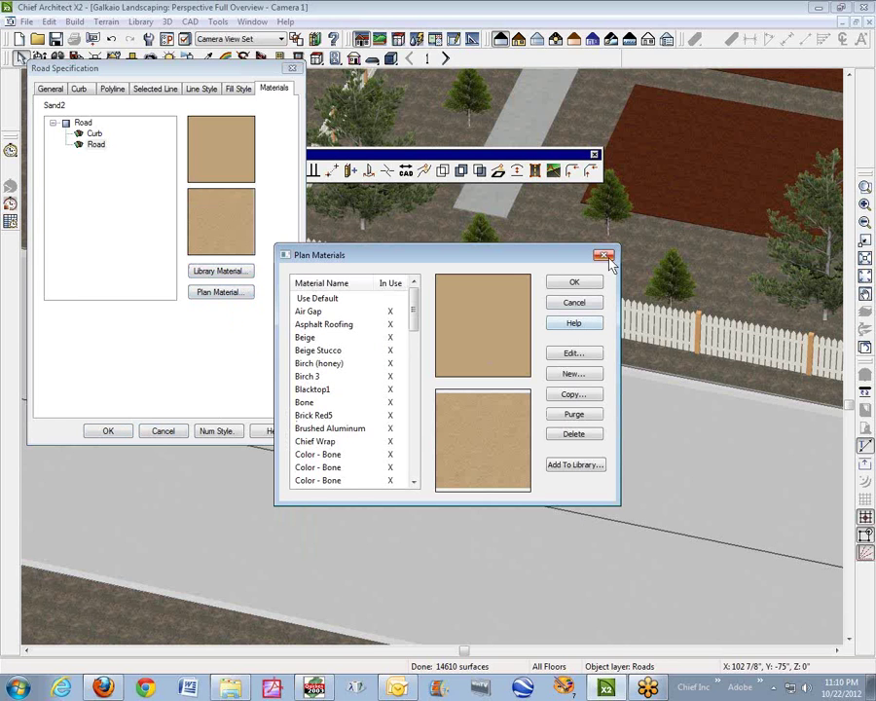
left_click(604, 257)
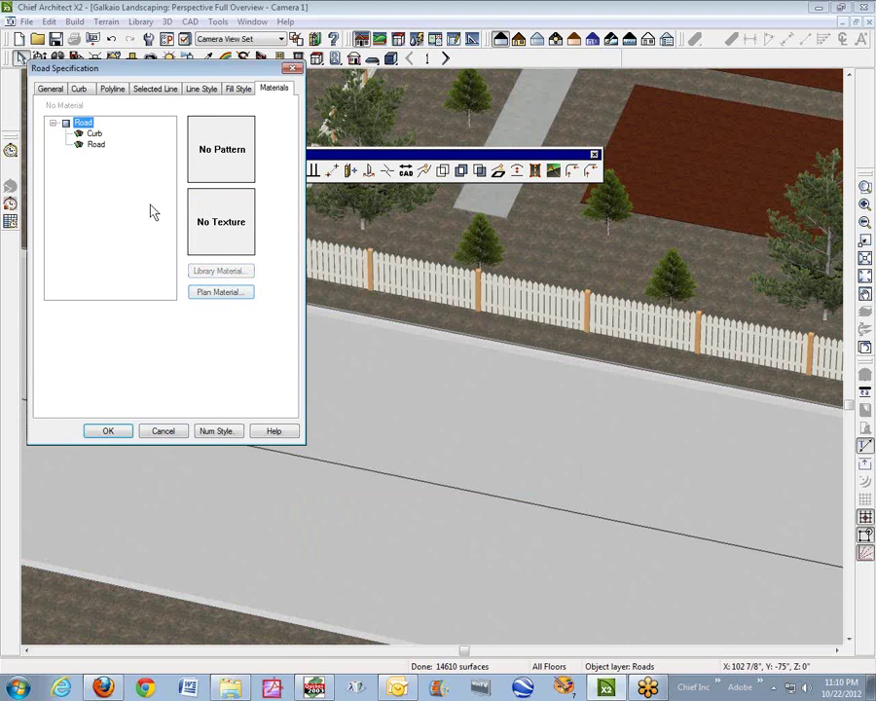
left_click(94, 134)
left_click(228, 296)
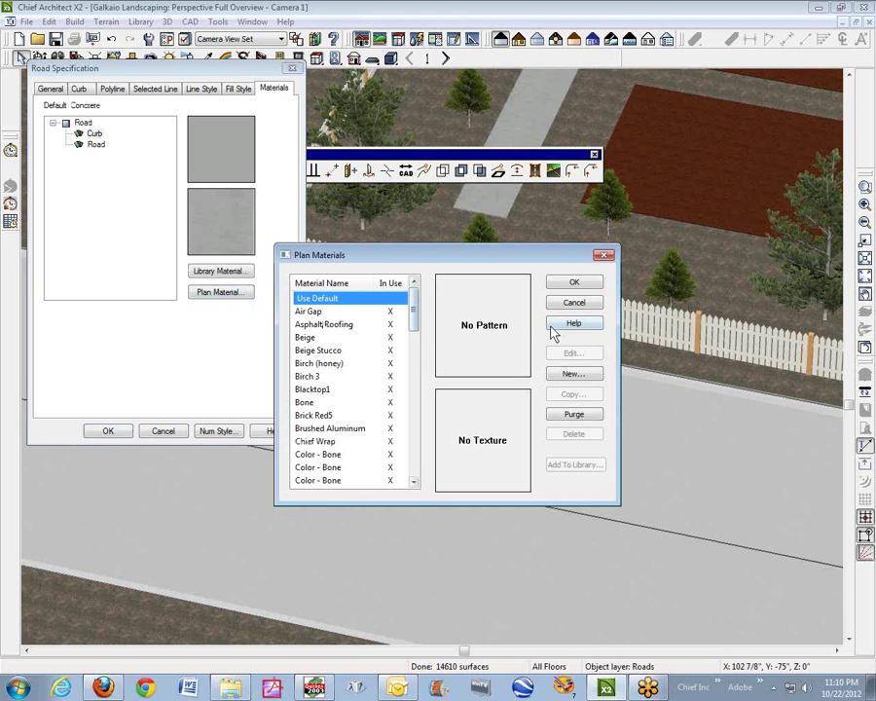
left_click(575, 304)
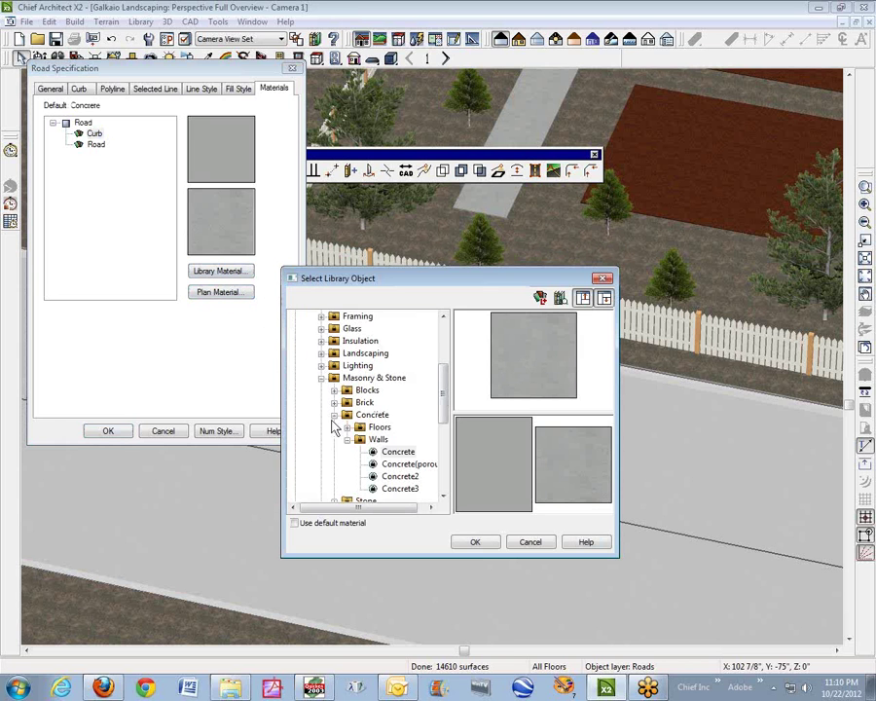
Step: Assign the light brown gravel texture from Sand & Soil under Landscaping in the library to the curb, and accept the road specification
left_click(334, 416)
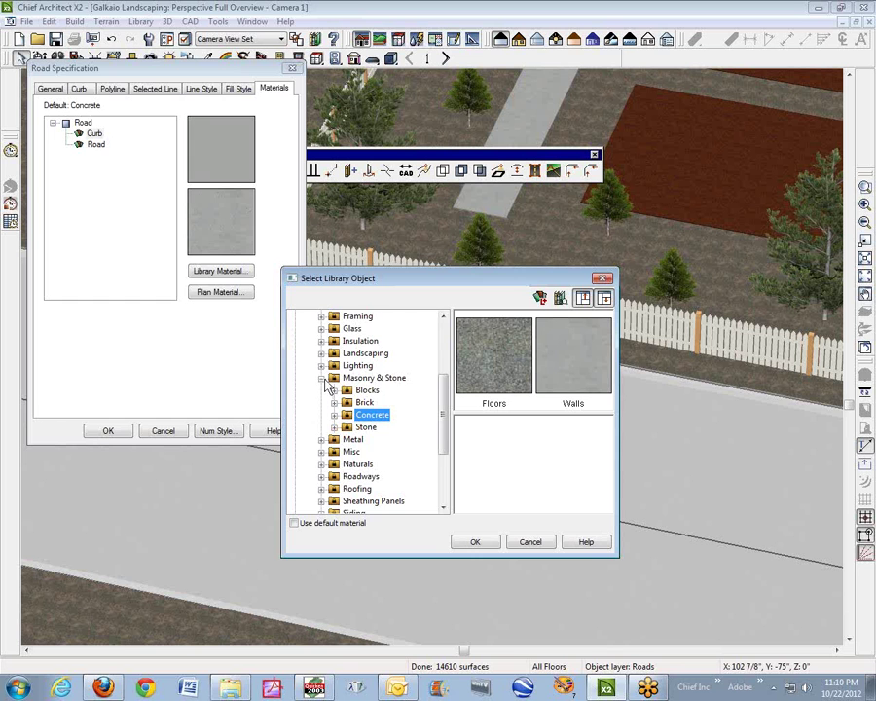
left_click(322, 378)
left_click(322, 354)
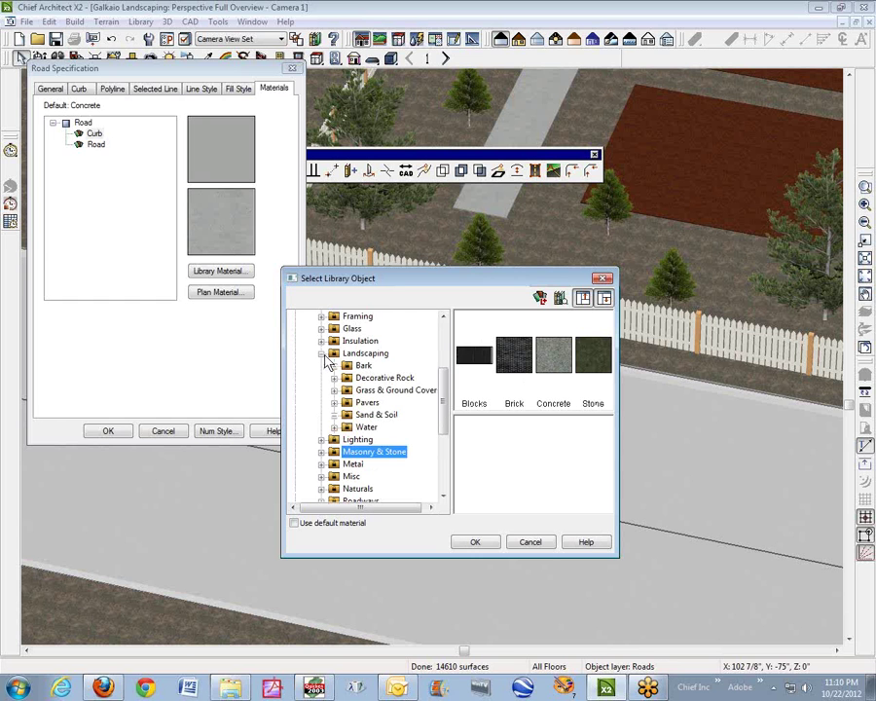
left_click(350, 417)
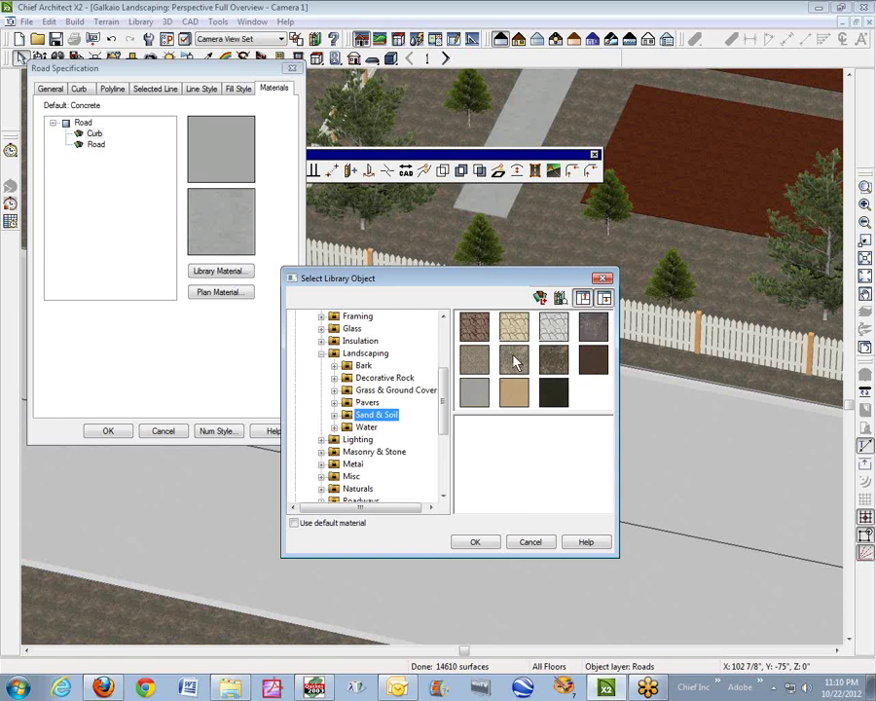
left_click(477, 364)
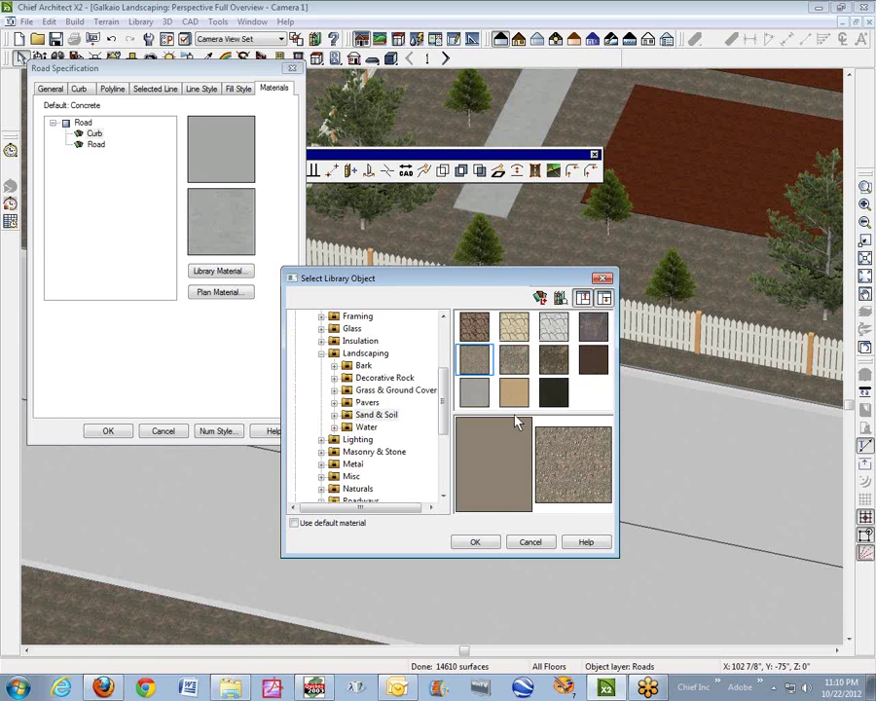
left_click(481, 540)
left_click(125, 432)
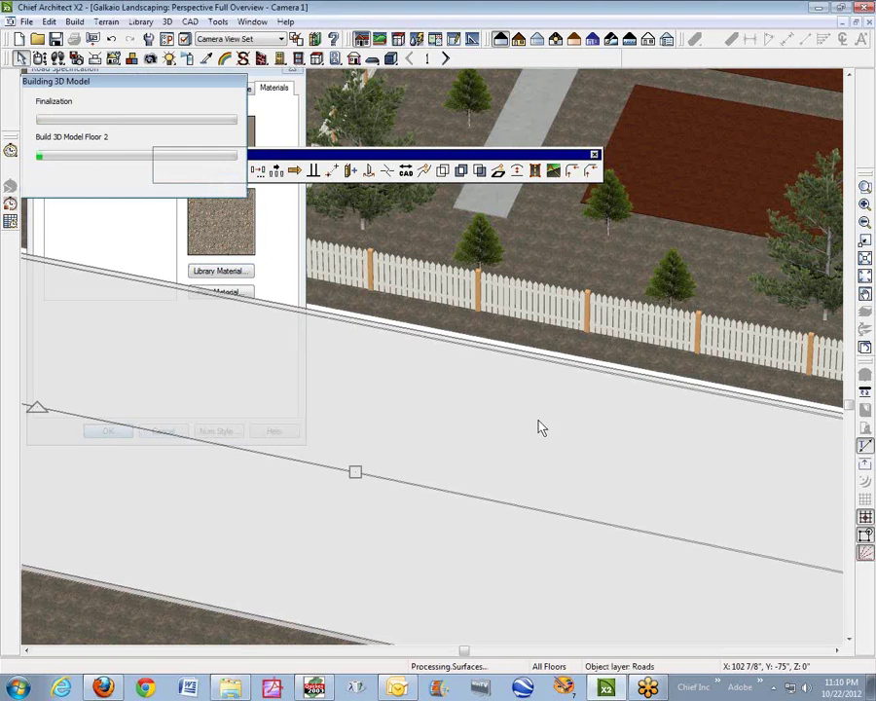
Step: Extend the sandy road's right end beyond the terrain's right edge, and deselect the road
scroll(544, 450, "down", 6)
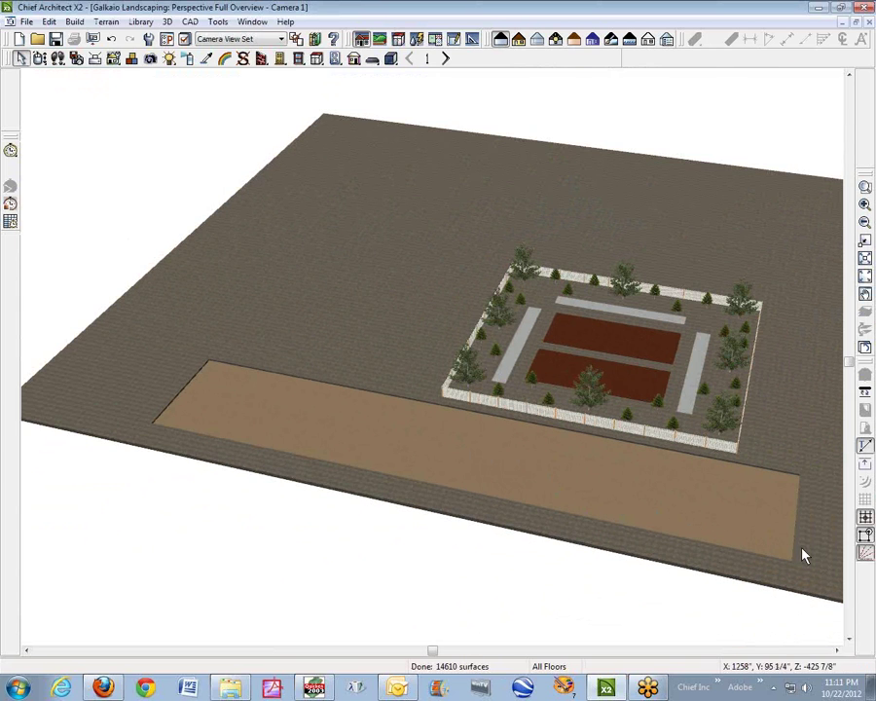
left_click(843, 650)
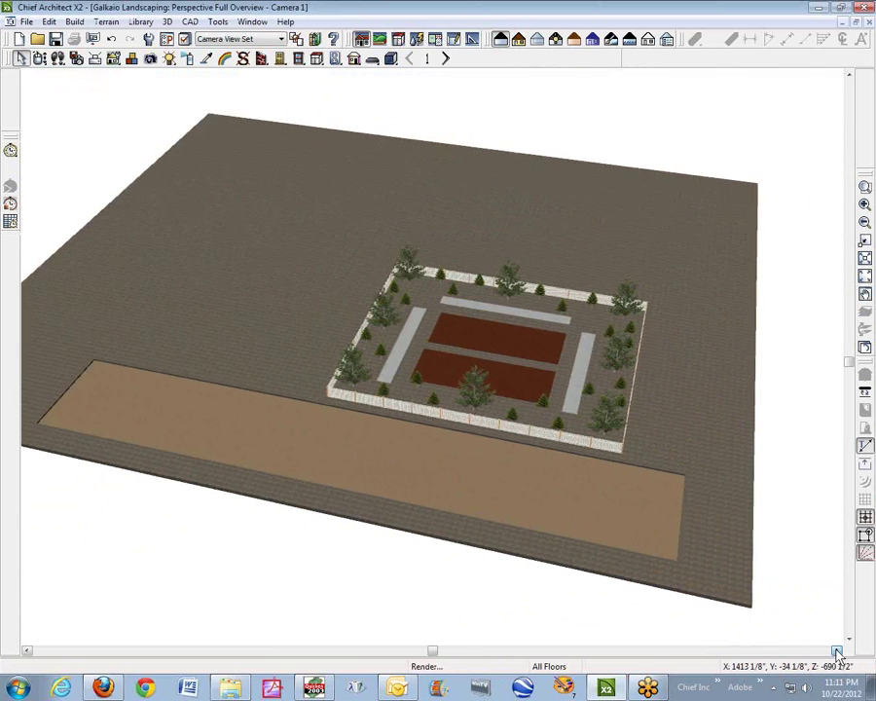
left_click(634, 547)
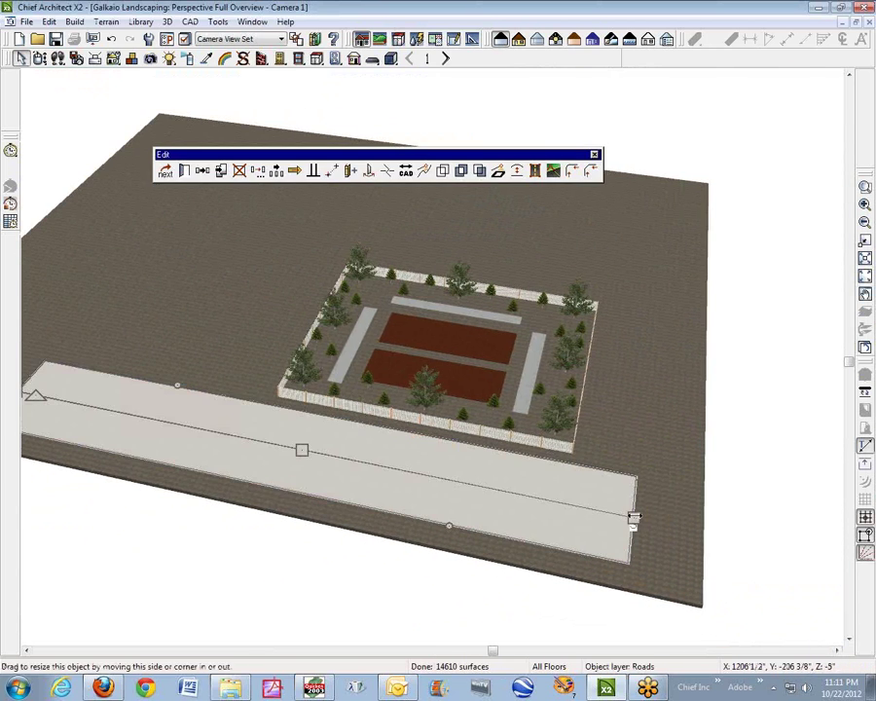
left_click_drag(634, 526, 762, 561)
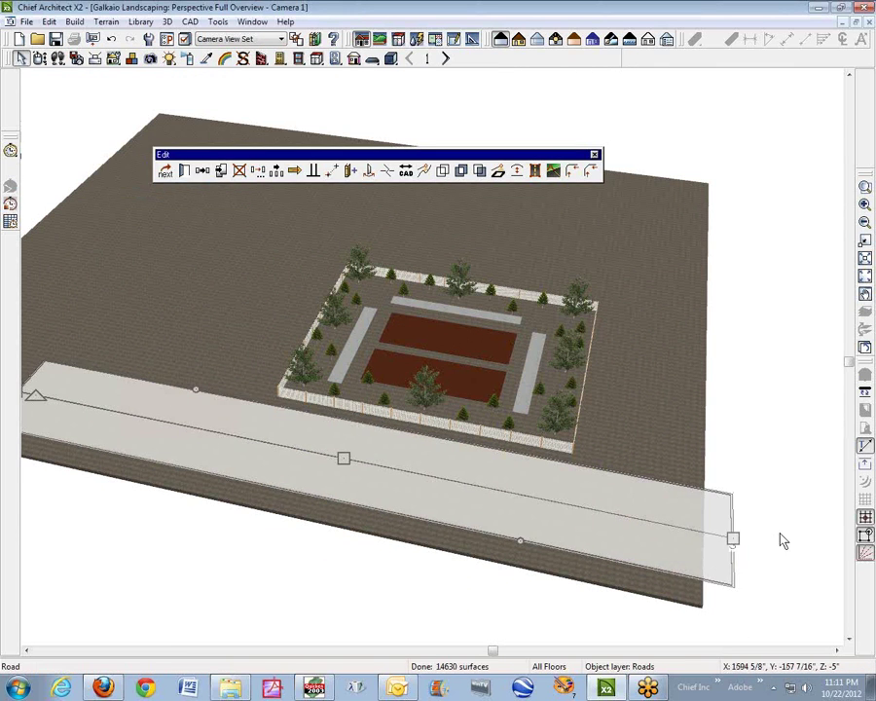
left_click(781, 534)
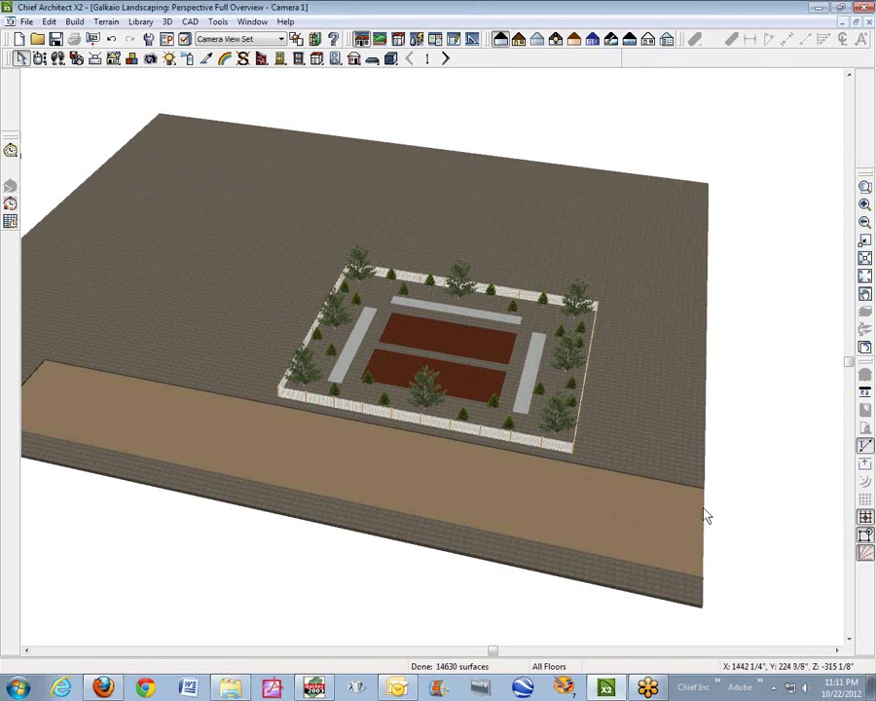
Step: Extend the sandy road's left end beyond the terrain's left edge
left_click(26, 651)
left_click(267, 402)
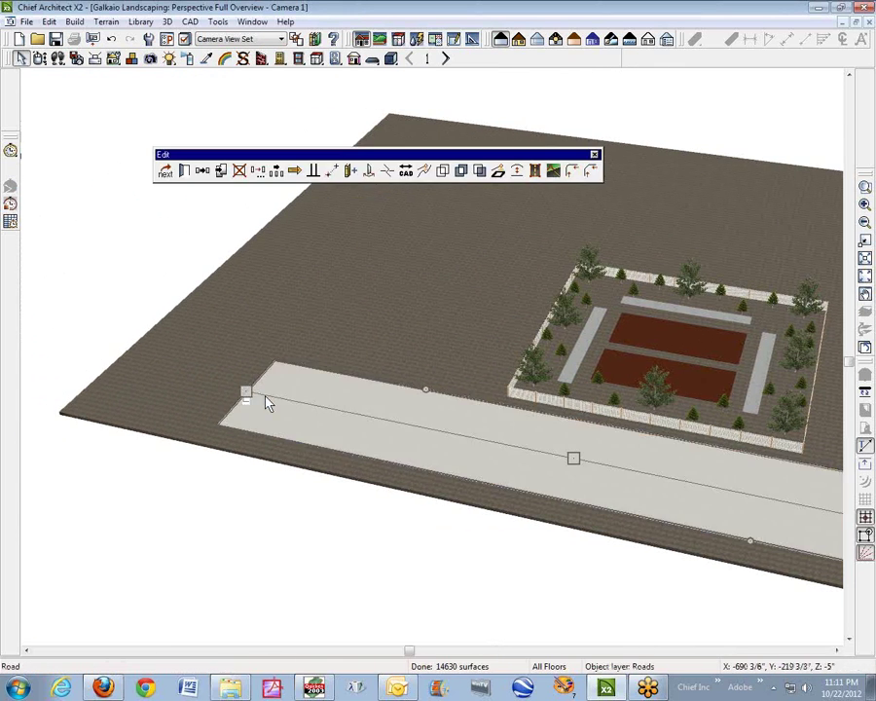
left_click_drag(267, 402, 102, 351)
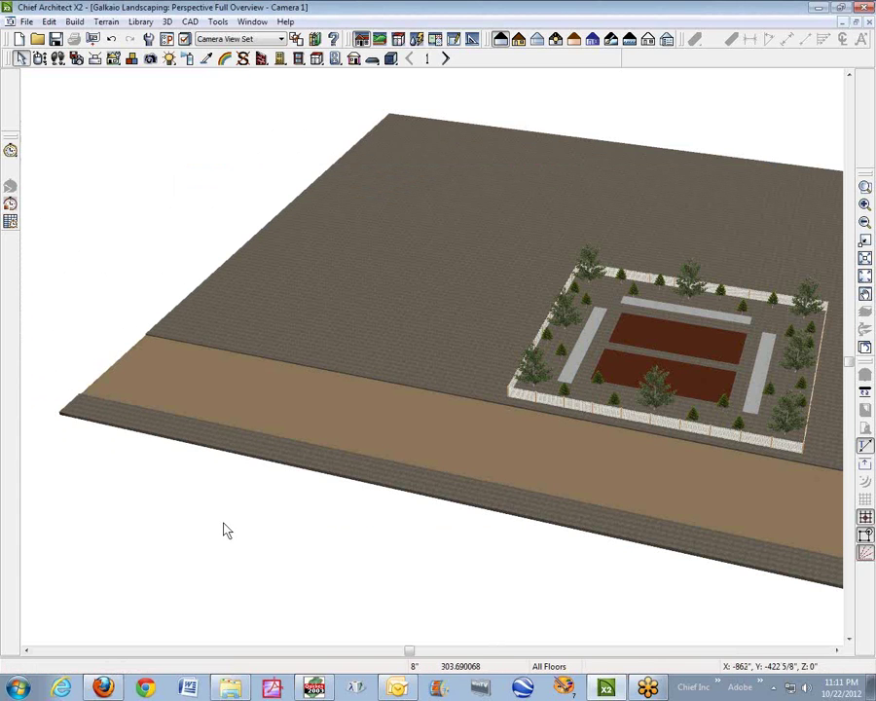
scroll(668, 460, "up", 5)
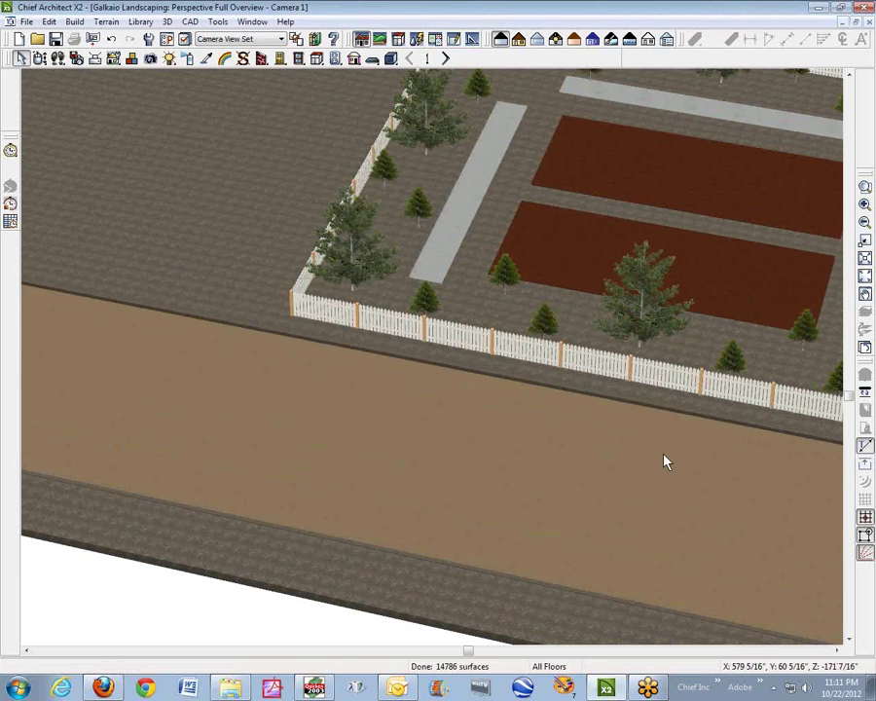
double_click(670, 445)
left_click(183, 434)
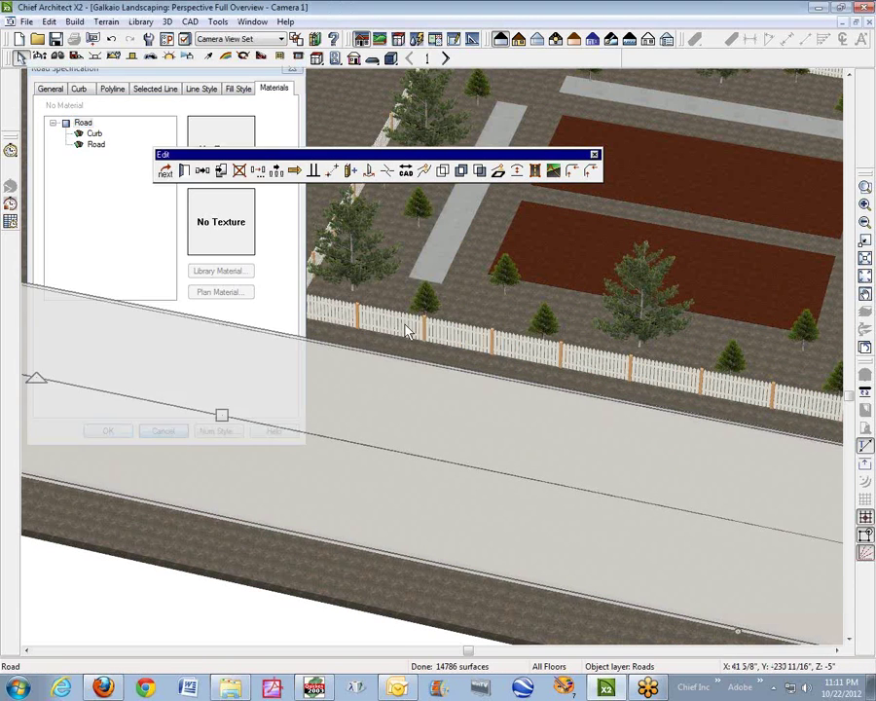
Step: Copy the sandy road and place the copy parallel to it, farther back on the terrain behind the garden's front fence
left_click(865, 232)
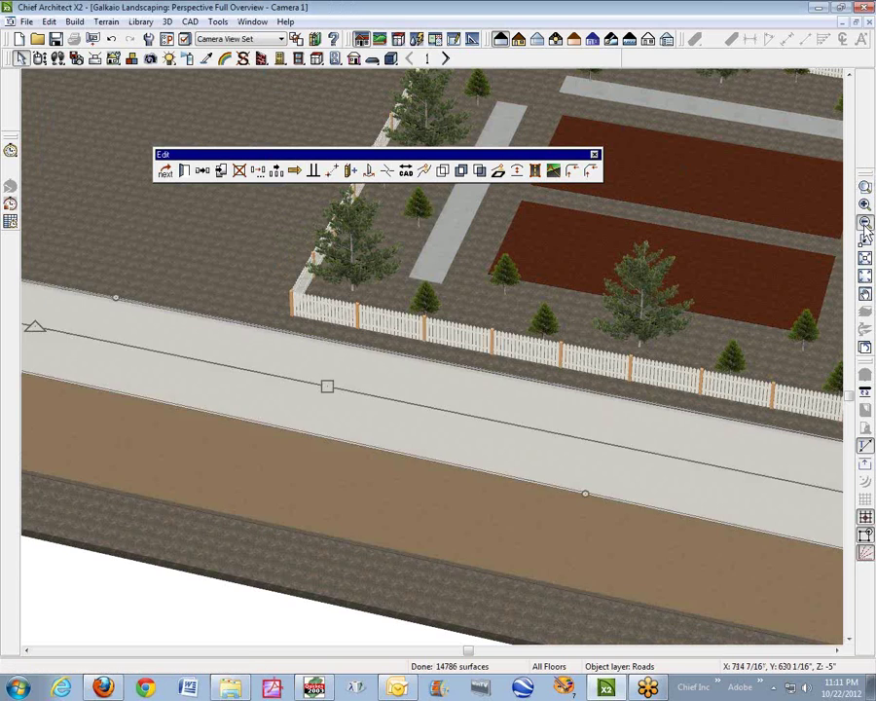
left_click(865, 231)
left_click(865, 232)
left_click(399, 392)
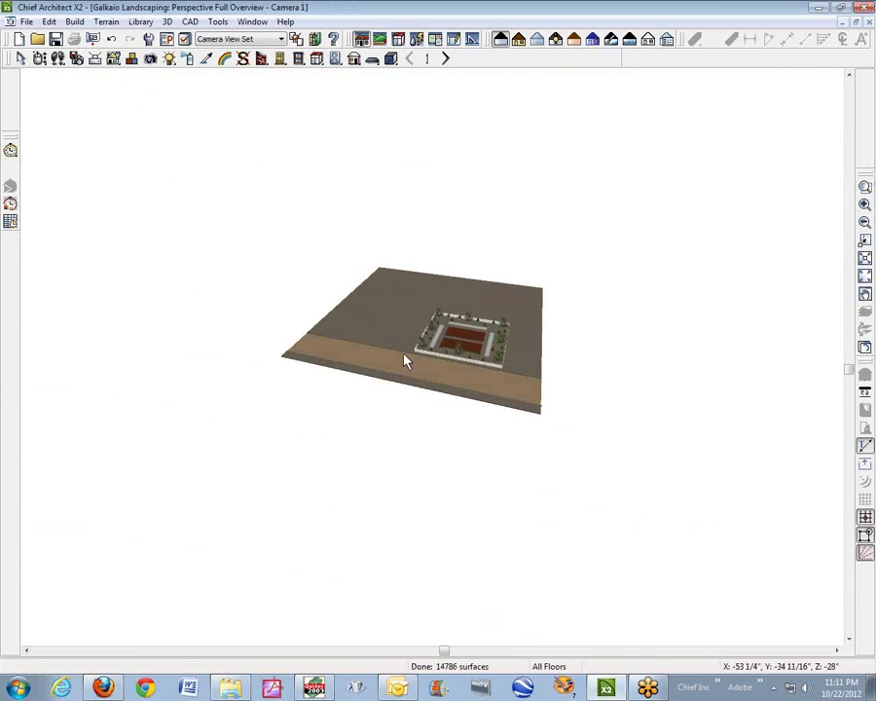
left_click(409, 358)
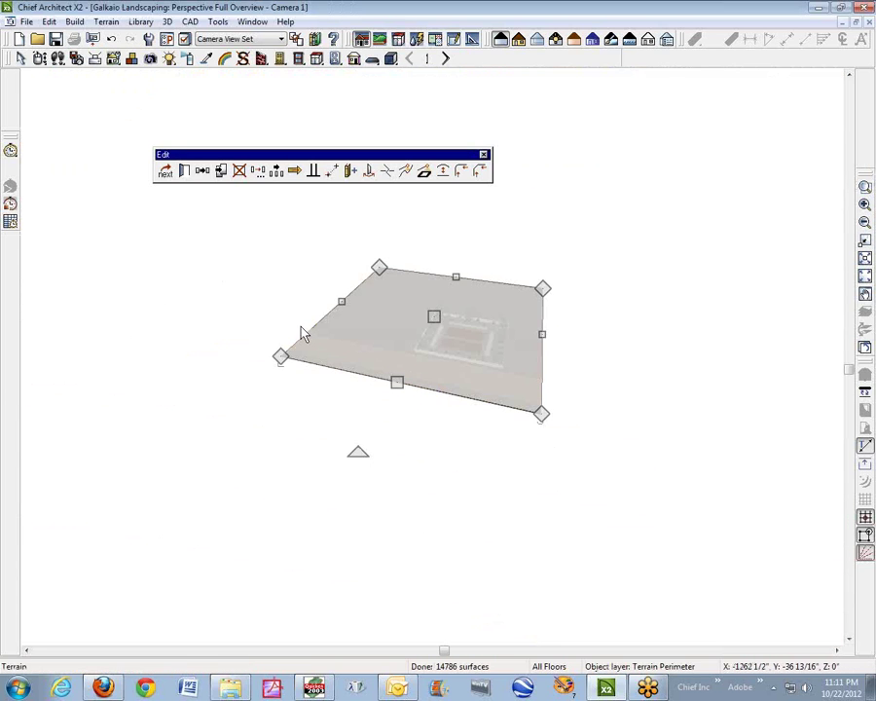
left_click(166, 171)
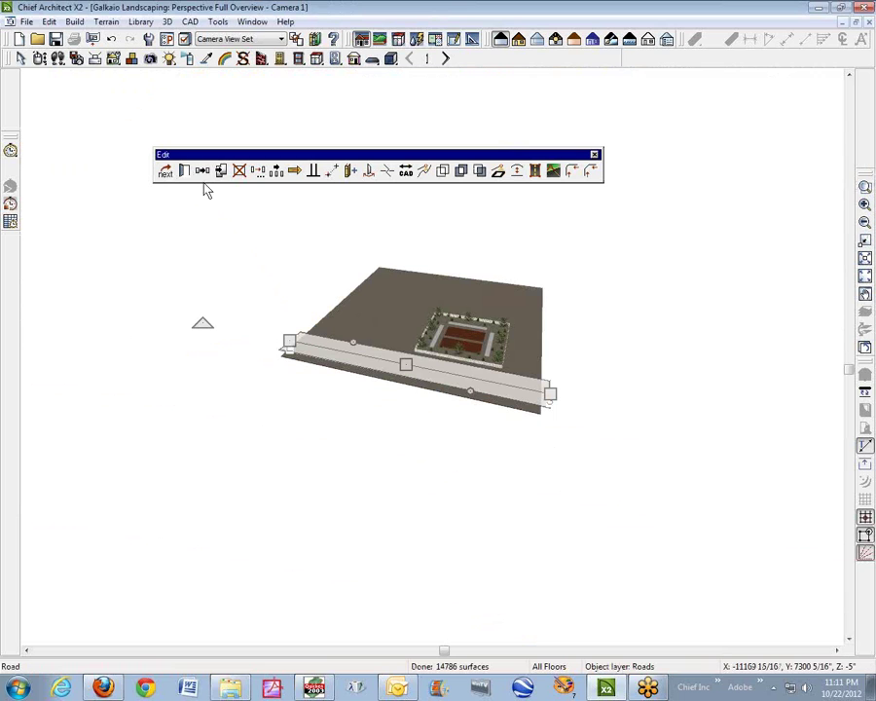
left_click(203, 171)
left_click(531, 422)
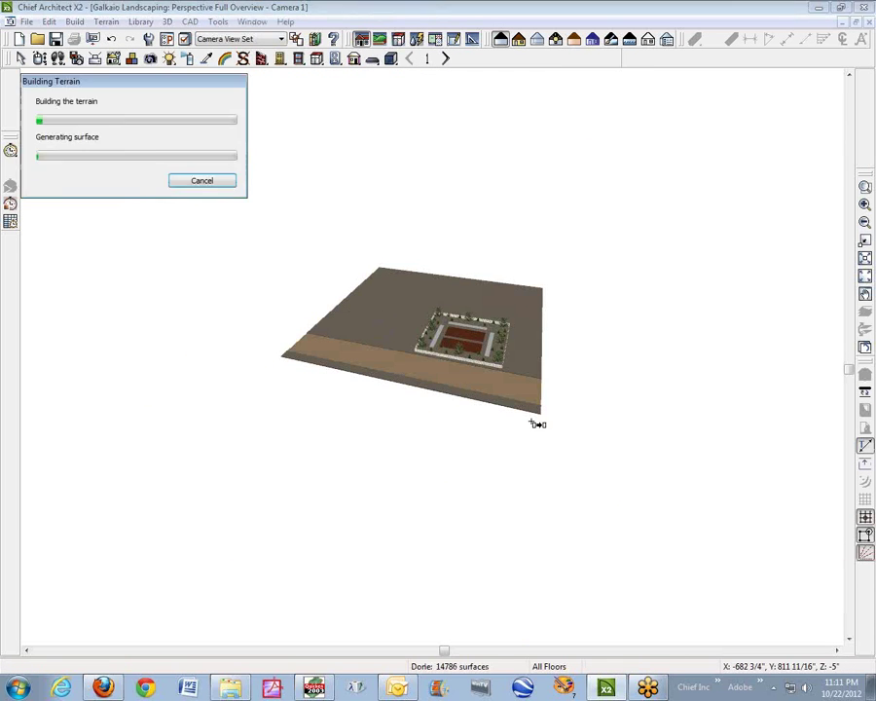
key("Escape")
left_click(381, 304)
key("Escape")
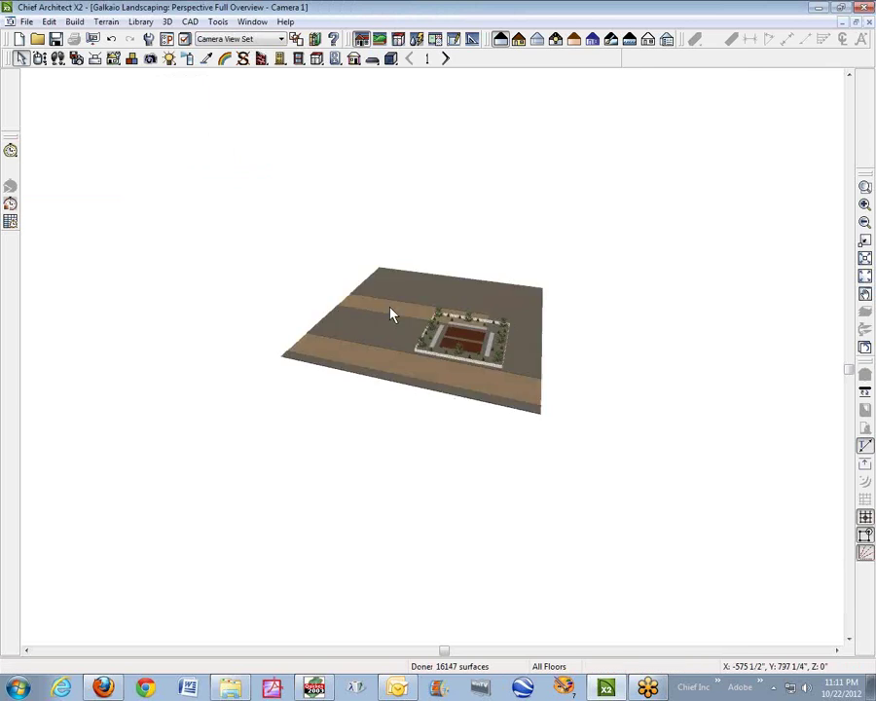
left_click(391, 309)
key("l")
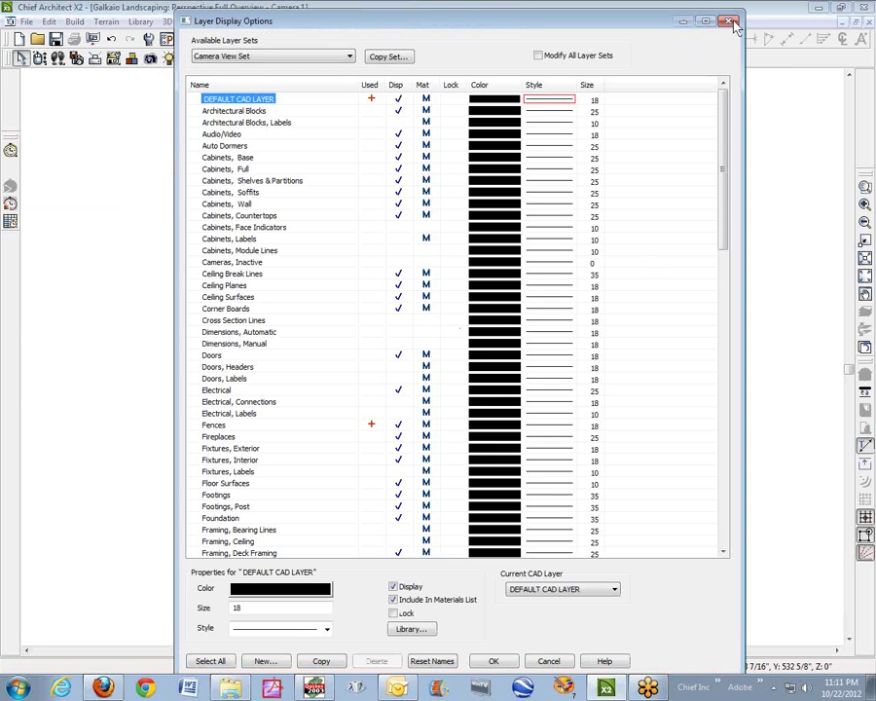
left_click(728, 22)
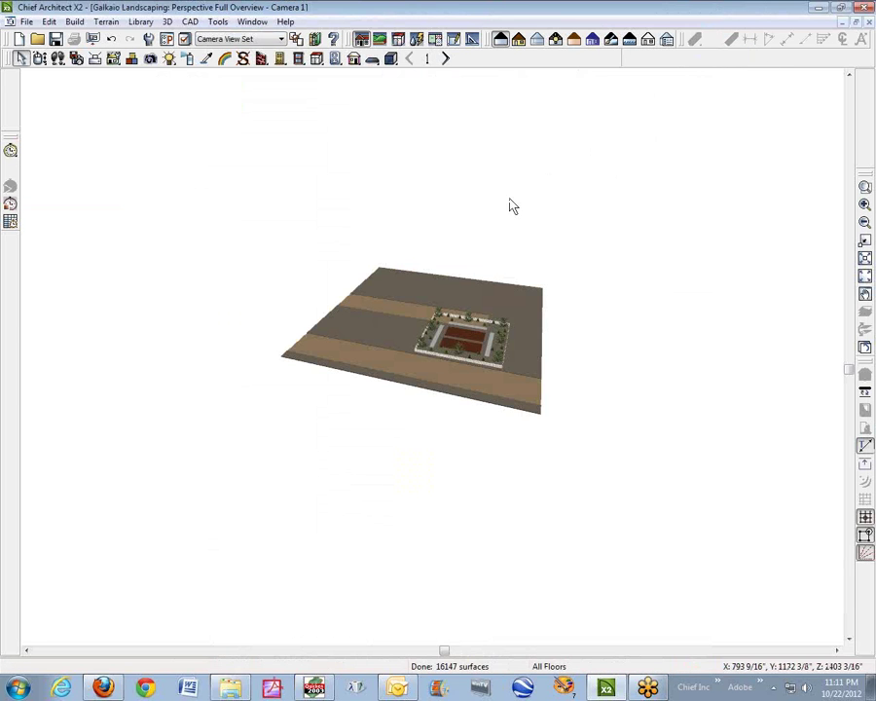
Step: Select the copied road and rotate it about 90° so that it crosses the original road
left_click(402, 321)
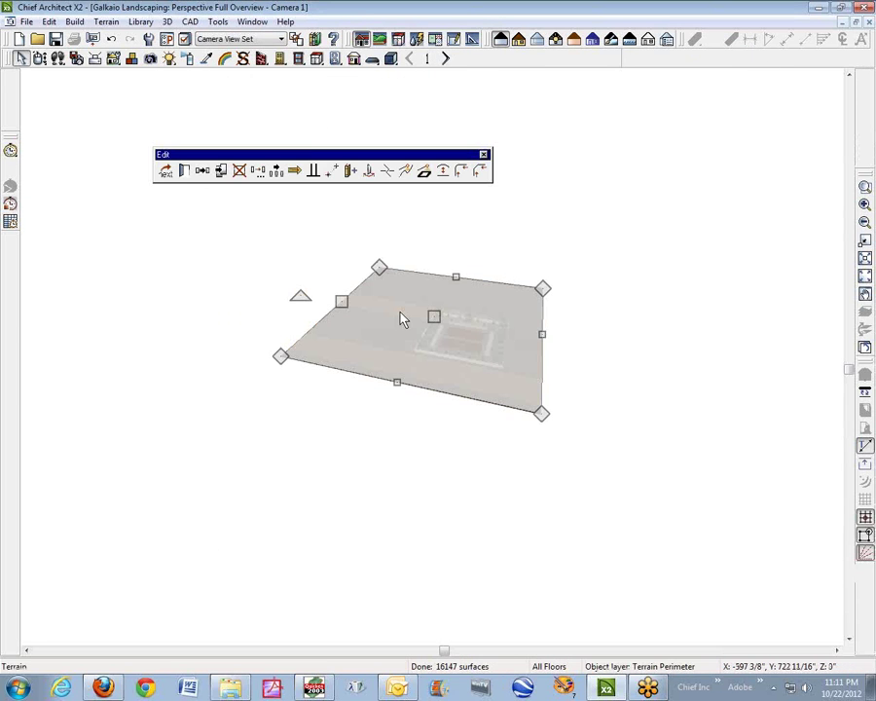
left_click(388, 329)
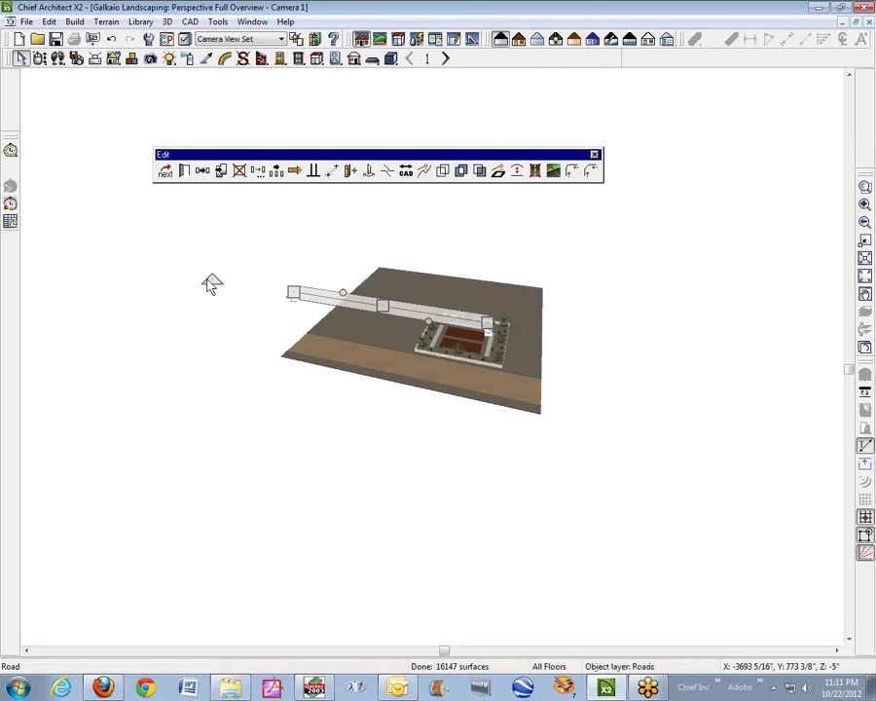
left_click_drag(218, 285, 226, 465)
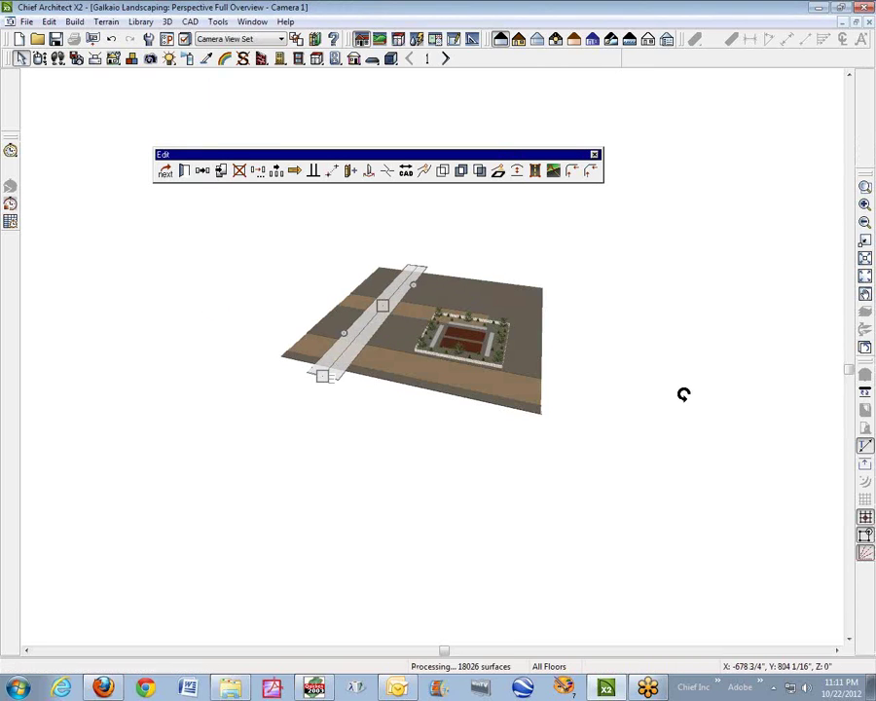
Step: Switch to the floor plan, move the crossing road sideways until it runs just beside the garden's left fence, and deselect it
left_click(866, 188)
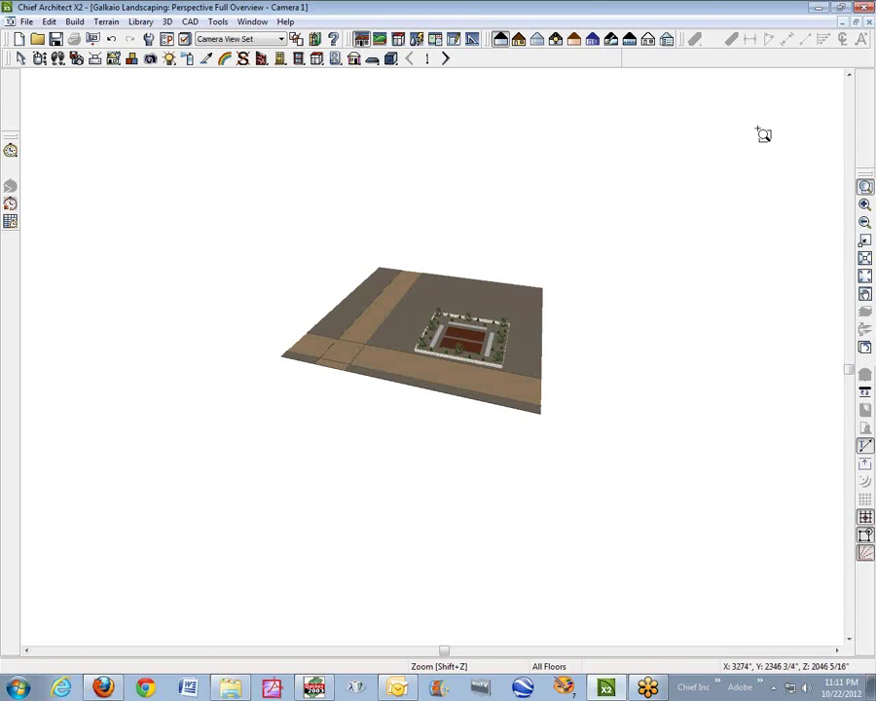
key("ctrl+Tab")
key("space")
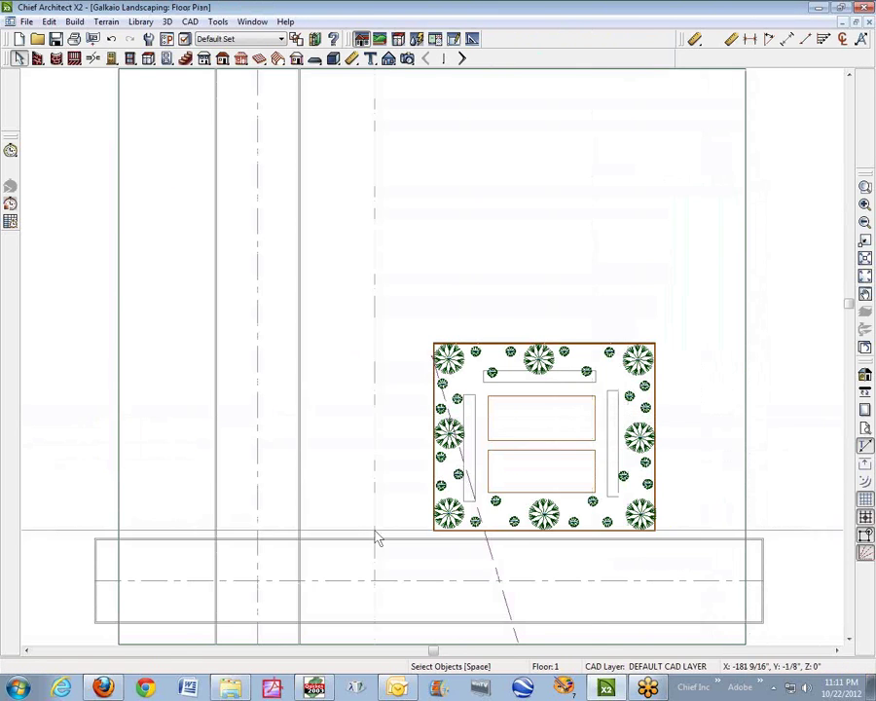
scroll(363, 517, "down", 1)
scroll(352, 554, "down", 2)
scroll(331, 567, "up", 4)
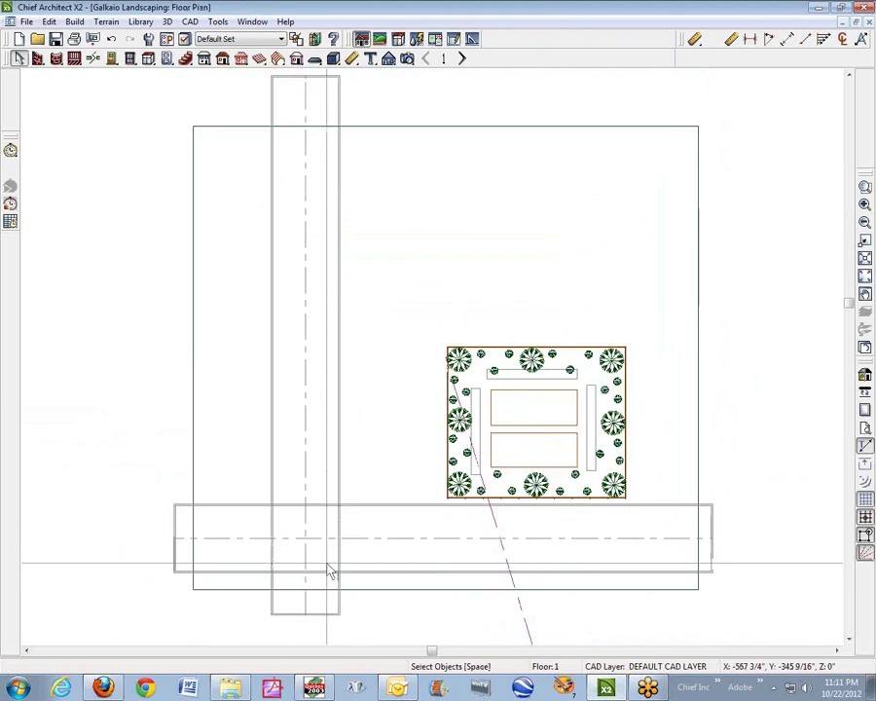
left_click(316, 558)
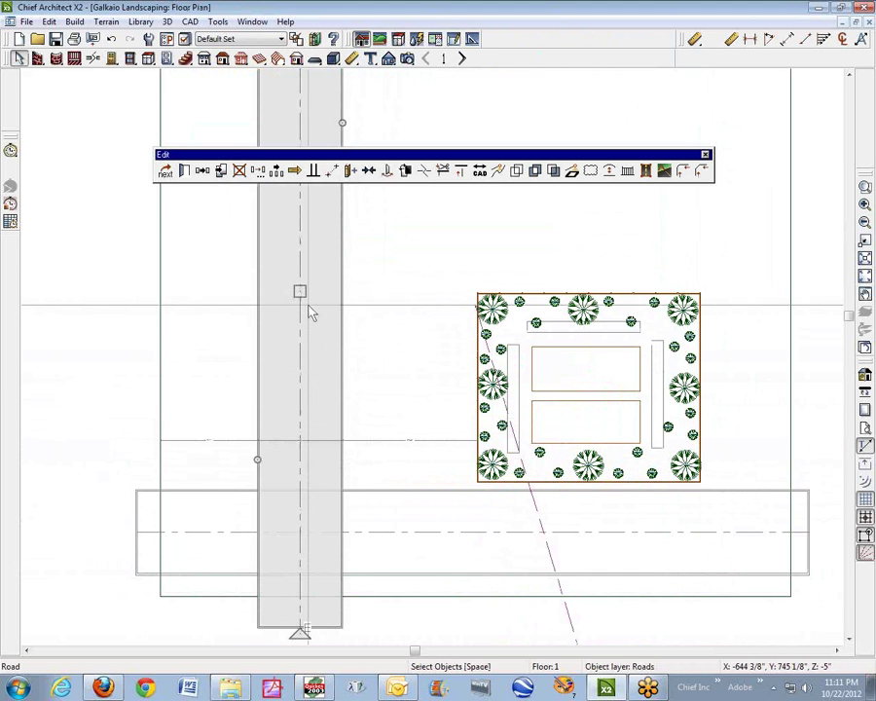
left_click_drag(300, 291, 433, 291)
left_click(450, 635)
left_click(450, 624)
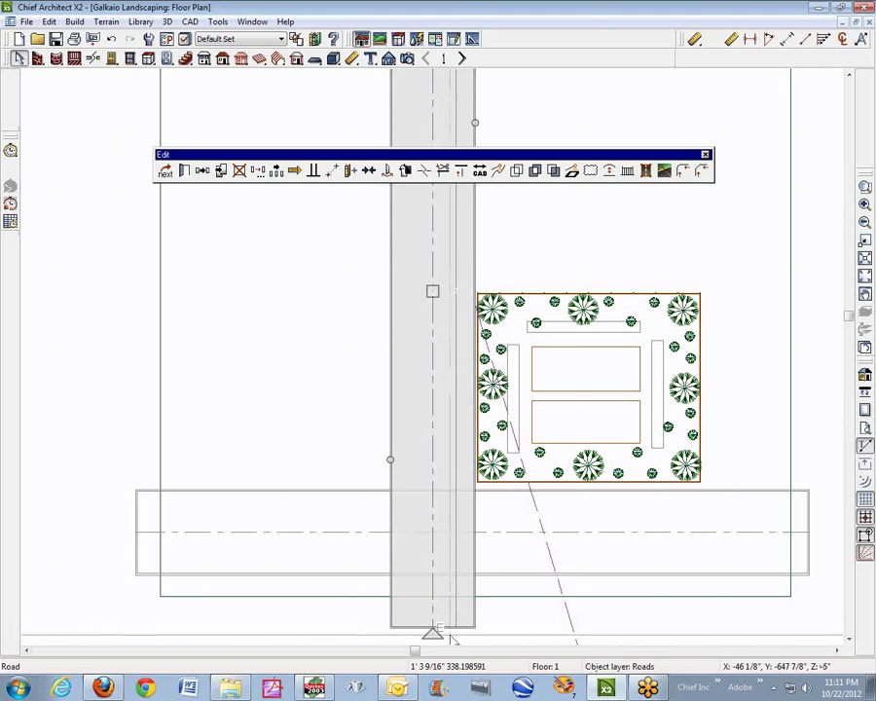
left_click(444, 633)
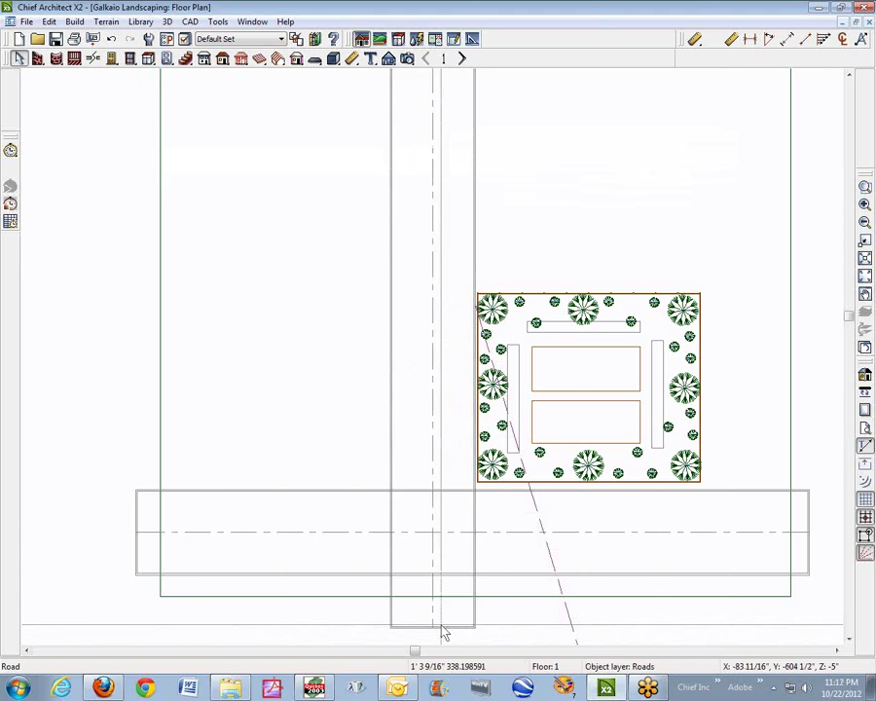
Step: Shorten the crossing road's front end to the near edge of the front road so the two roads meet in a T-junction
left_click(449, 624)
left_click(19, 60)
left_click(413, 446)
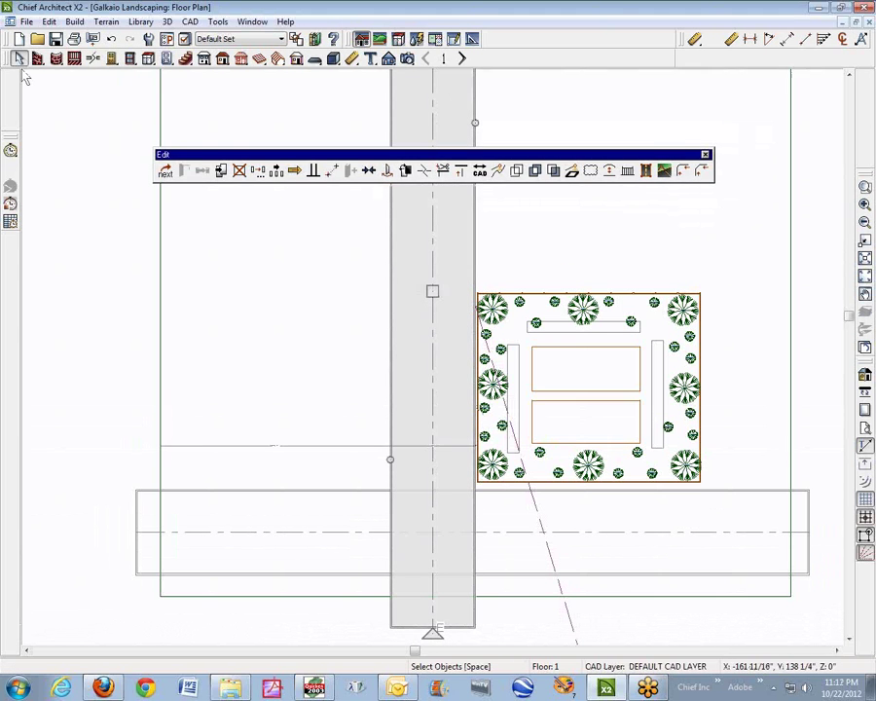
scroll(532, 591, "down", 3)
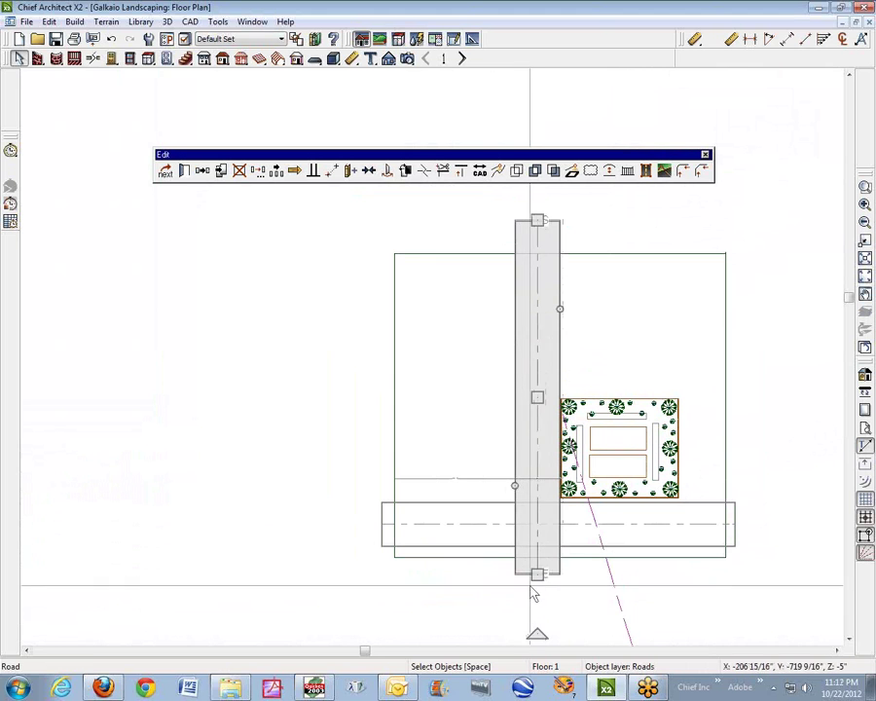
left_click_drag(536, 629, 543, 445)
left_click_drag(537, 574, 535, 504)
left_click(638, 552)
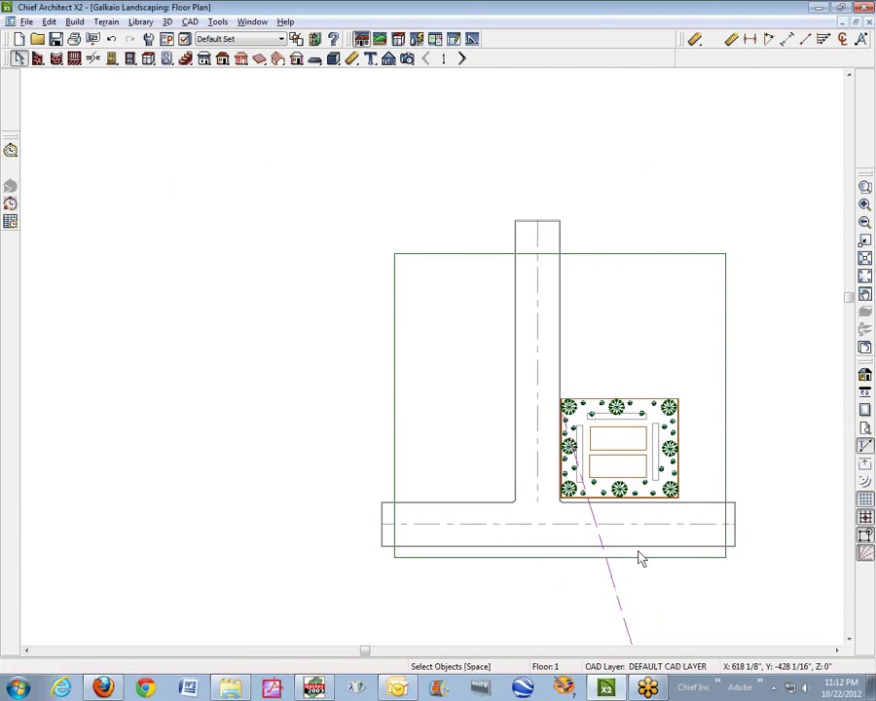
key("alt+space")
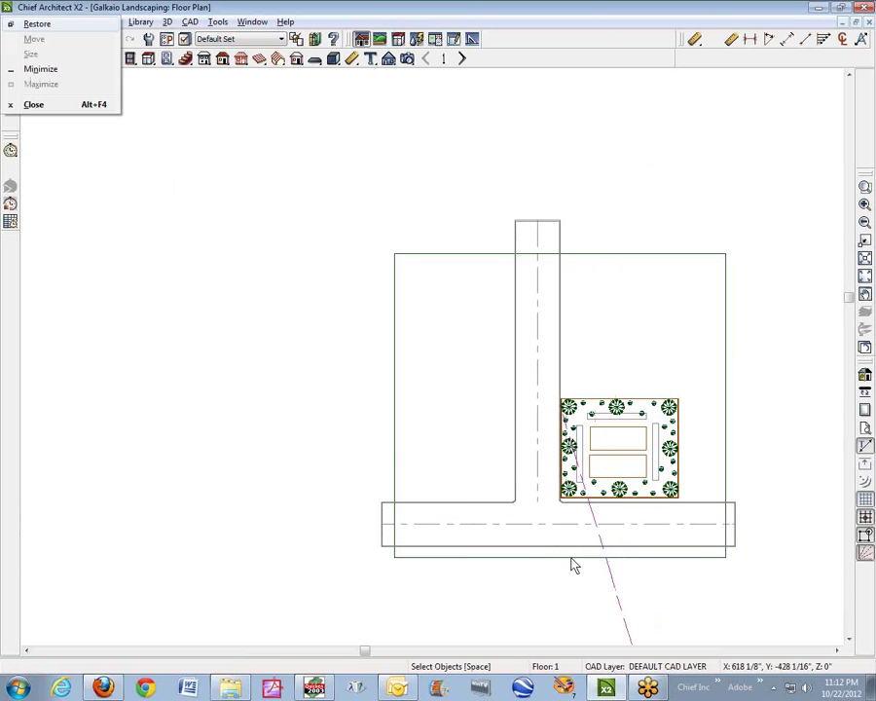
left_click(587, 601)
scroll(574, 589, "up", 5)
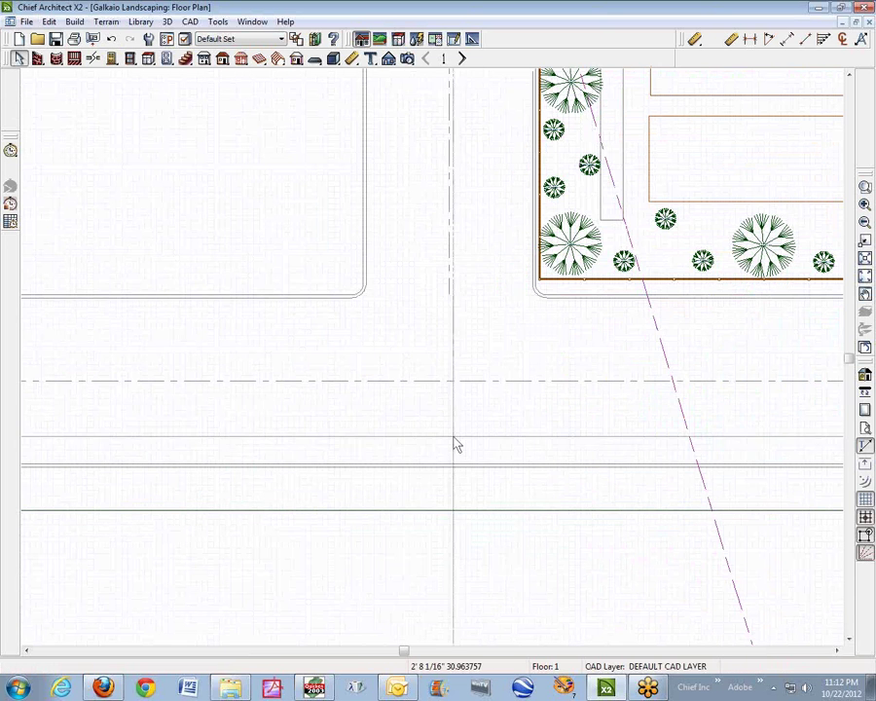
scroll(501, 448, "down", 3)
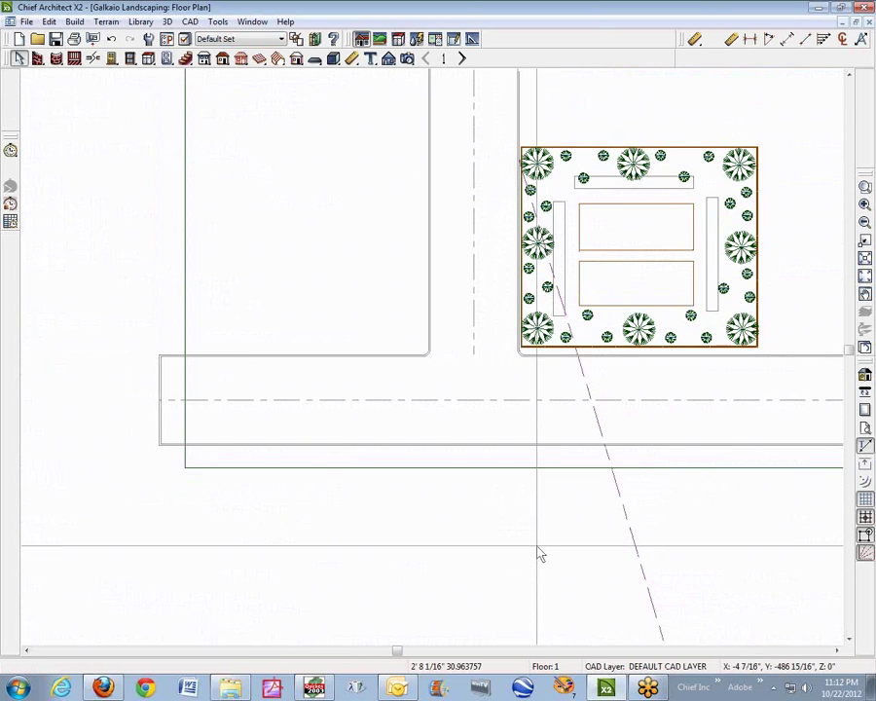
Step: Open a 3D perspective overview and examine the road junction and the fenced garden from different angles and distances
key("F9")
scroll(442, 396, "up", 4)
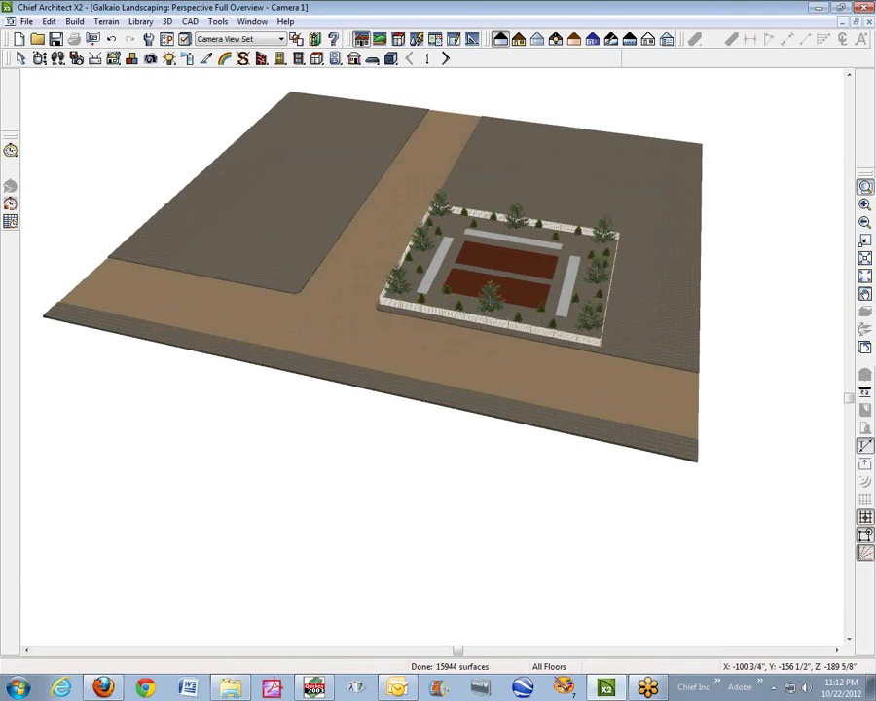
left_click(40, 58)
left_click_drag(190, 248, 308, 301)
left_click_drag(579, 292, 501, 287)
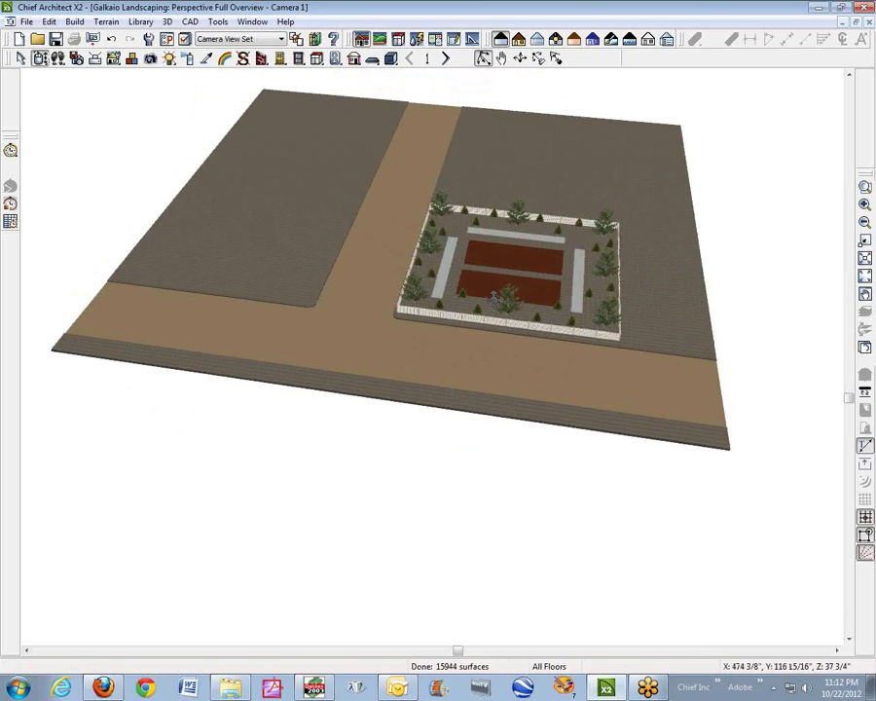
scroll(475, 282, "up", 5)
scroll(473, 284, "up", 2)
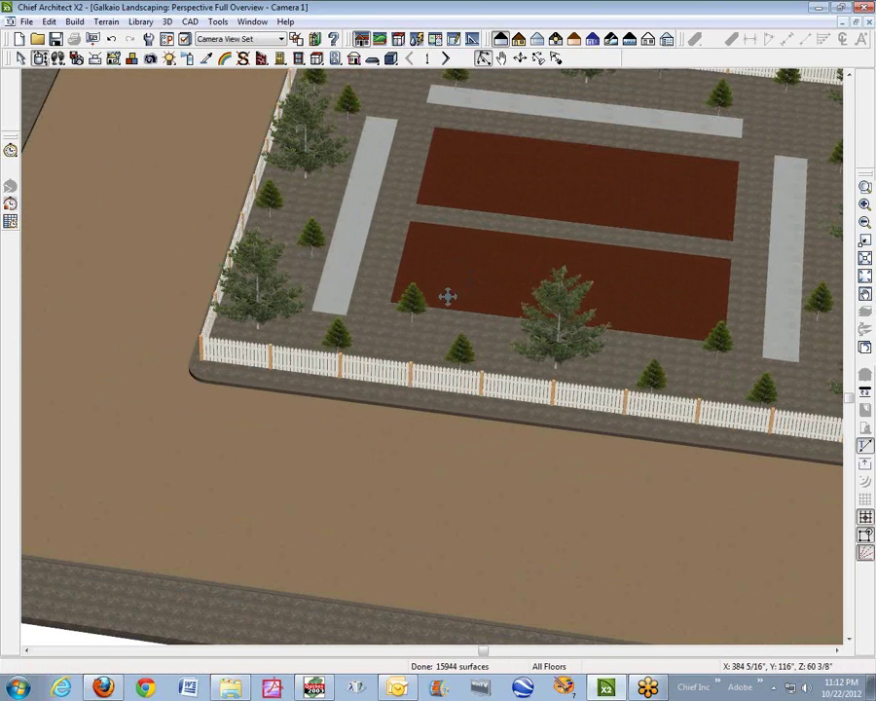
scroll(447, 298, "down", 2)
scroll(597, 278, "down", 2)
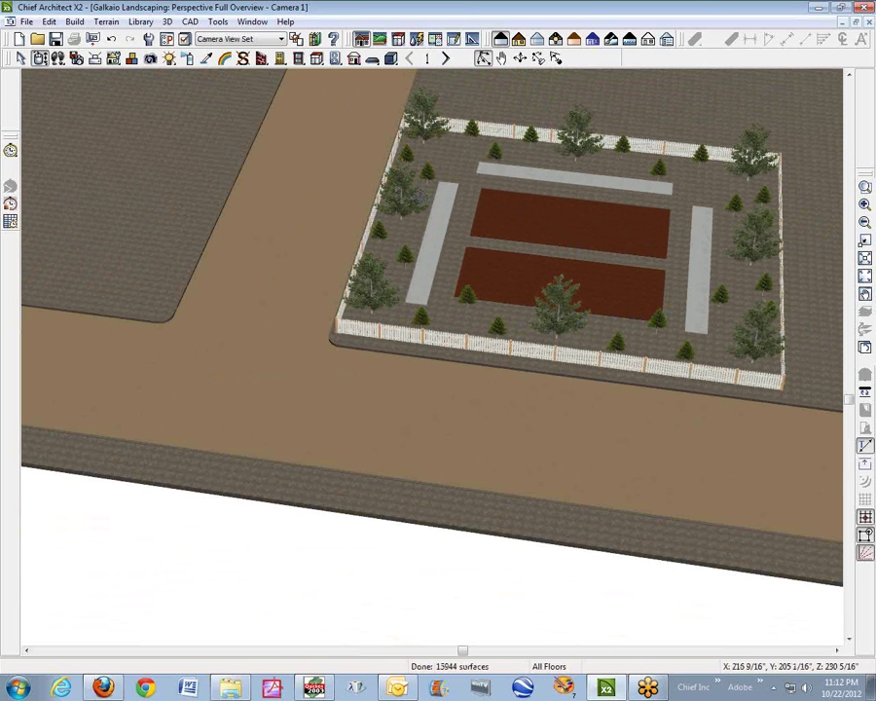
left_click(850, 76)
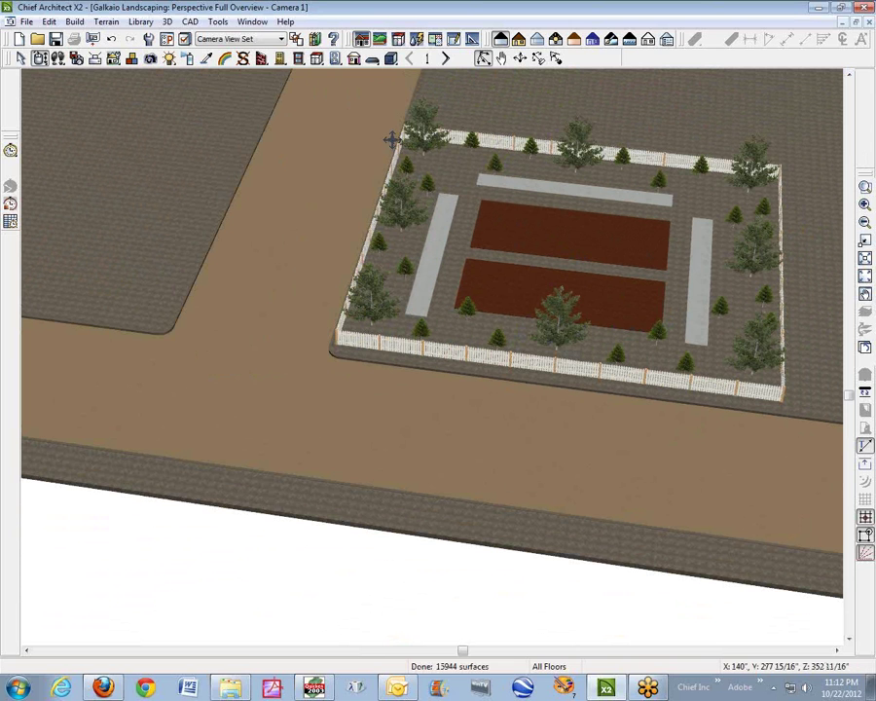
Step: Change the material of the terrain path on the garden's right side to the plan material Grass 7
key("shift+z")
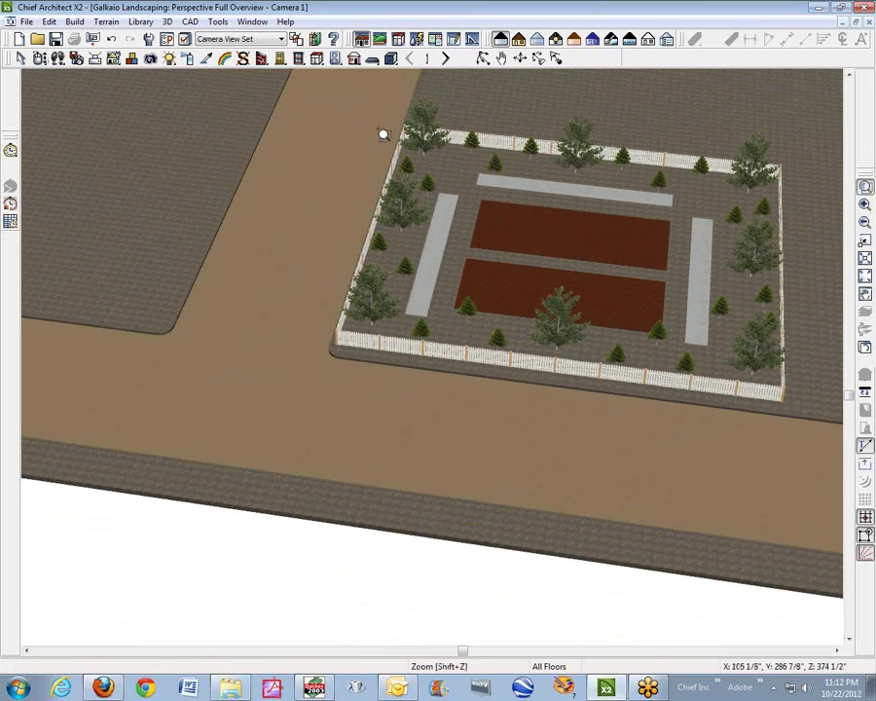
left_click_drag(348, 125, 839, 557)
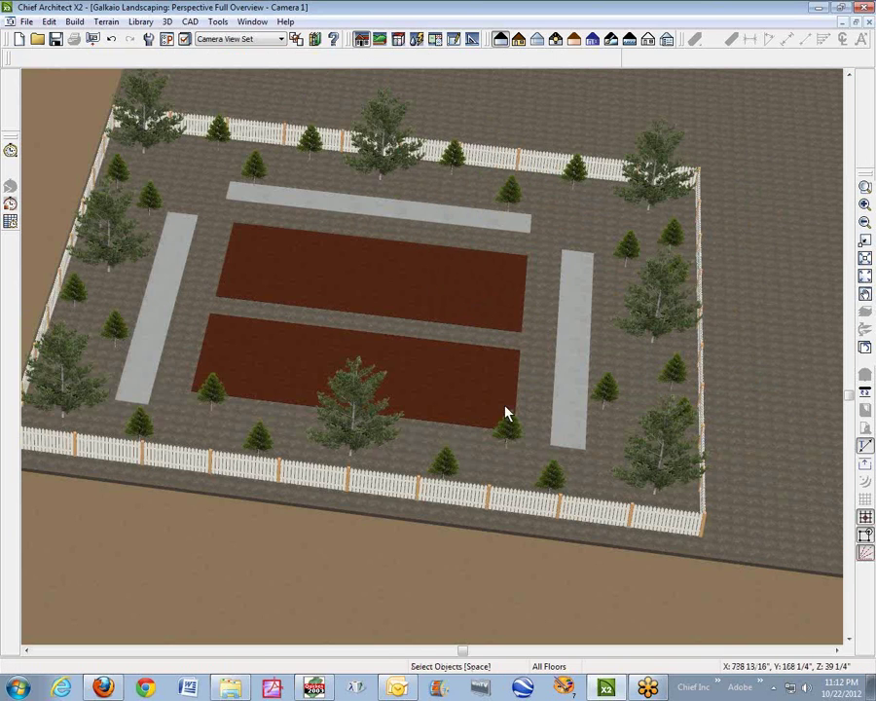
right_click(581, 316)
left_click(593, 309)
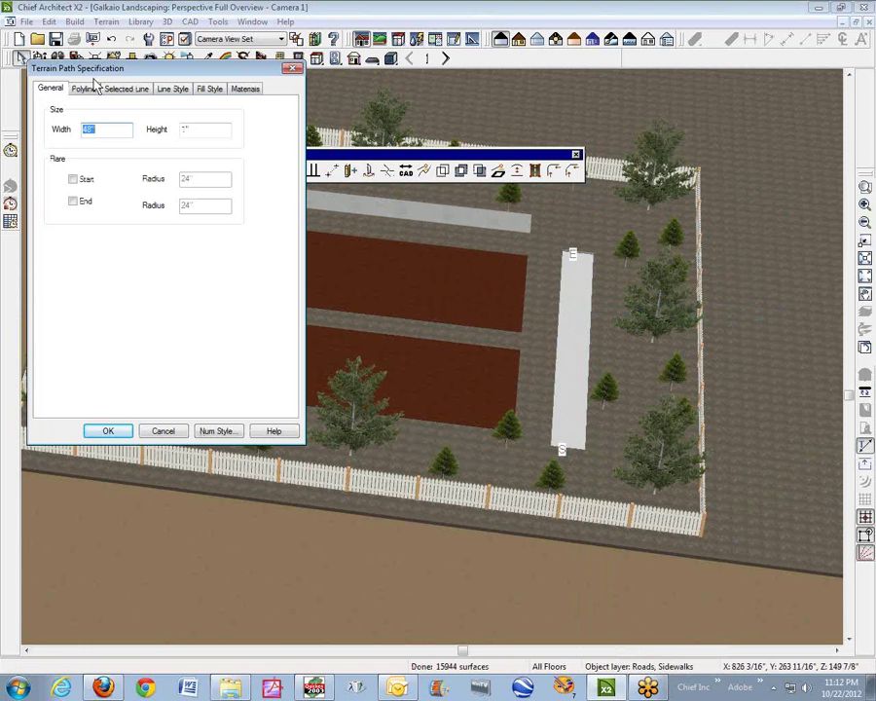
left_click(244, 89)
left_click(99, 134)
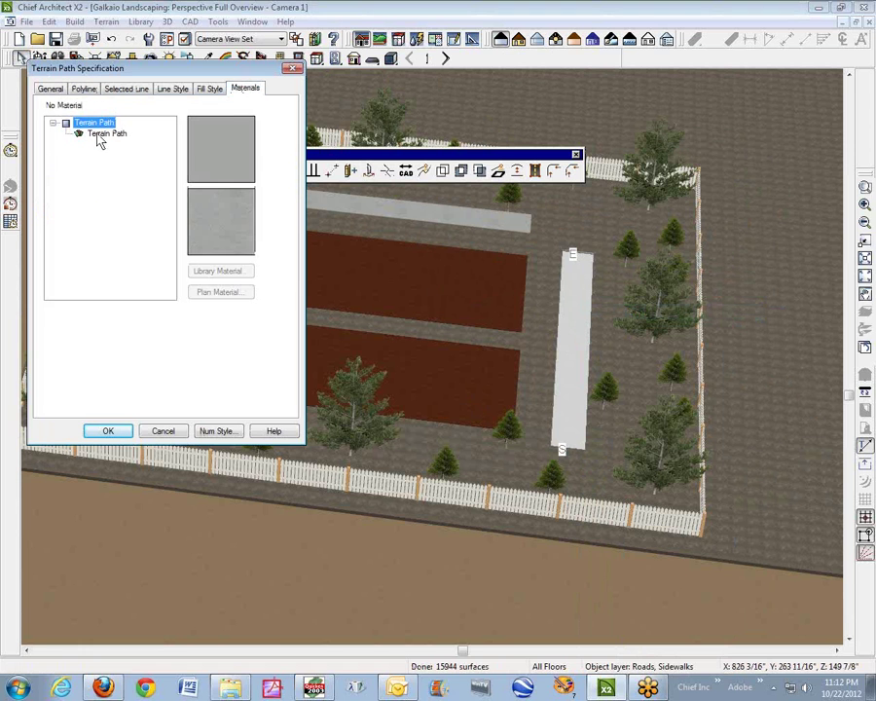
left_click(212, 294)
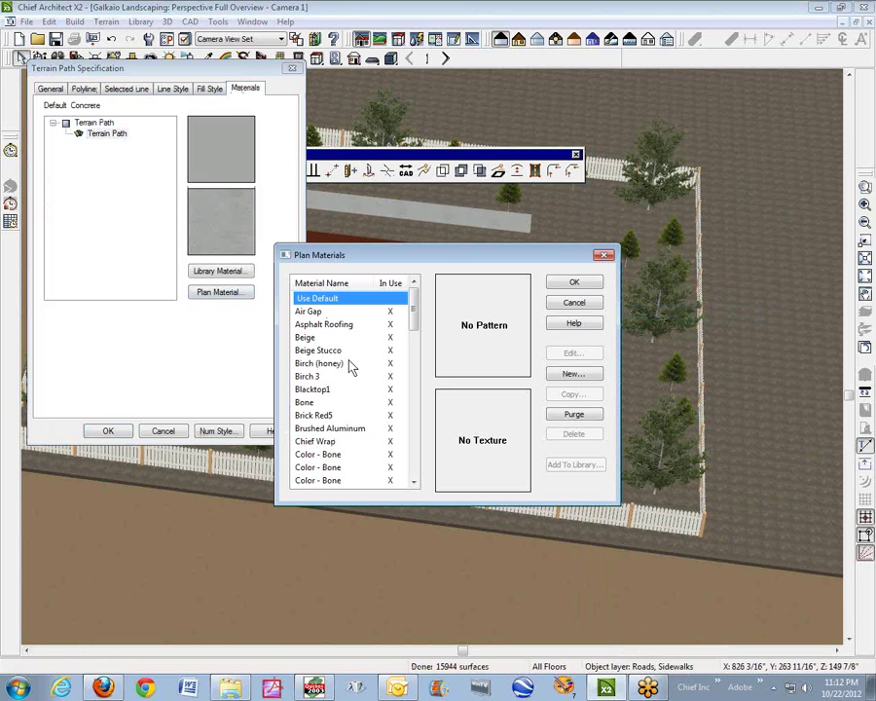
key("g")
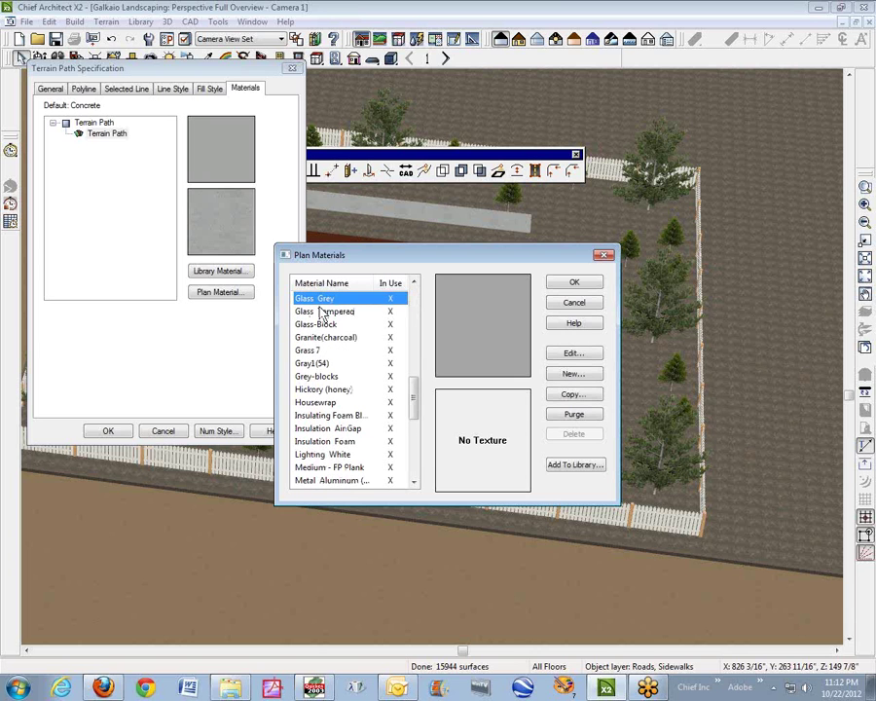
left_click(309, 352)
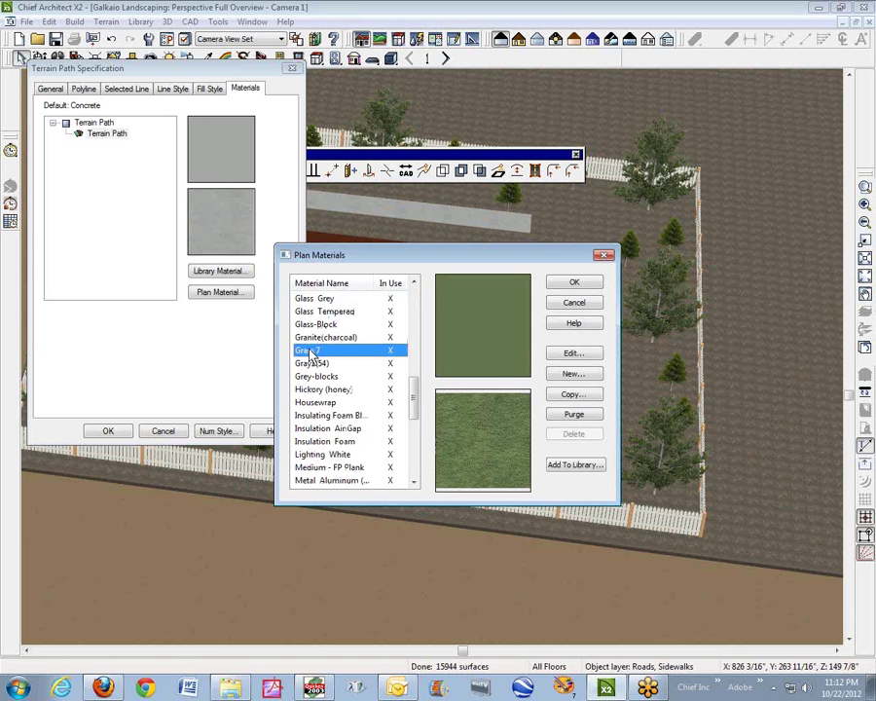
left_click(570, 285)
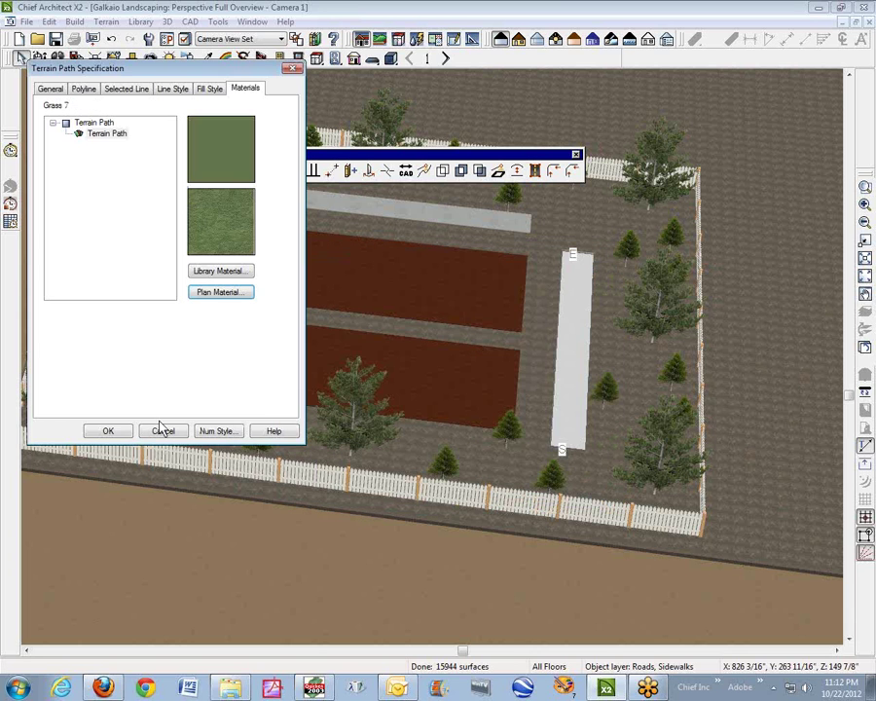
left_click(113, 431)
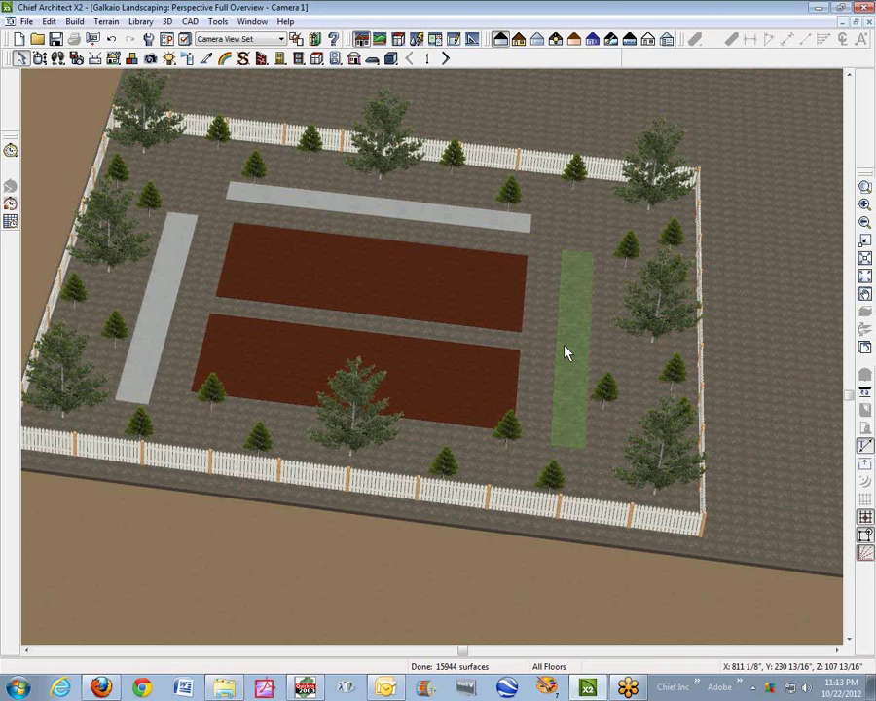
scroll(454, 479, "down", 5)
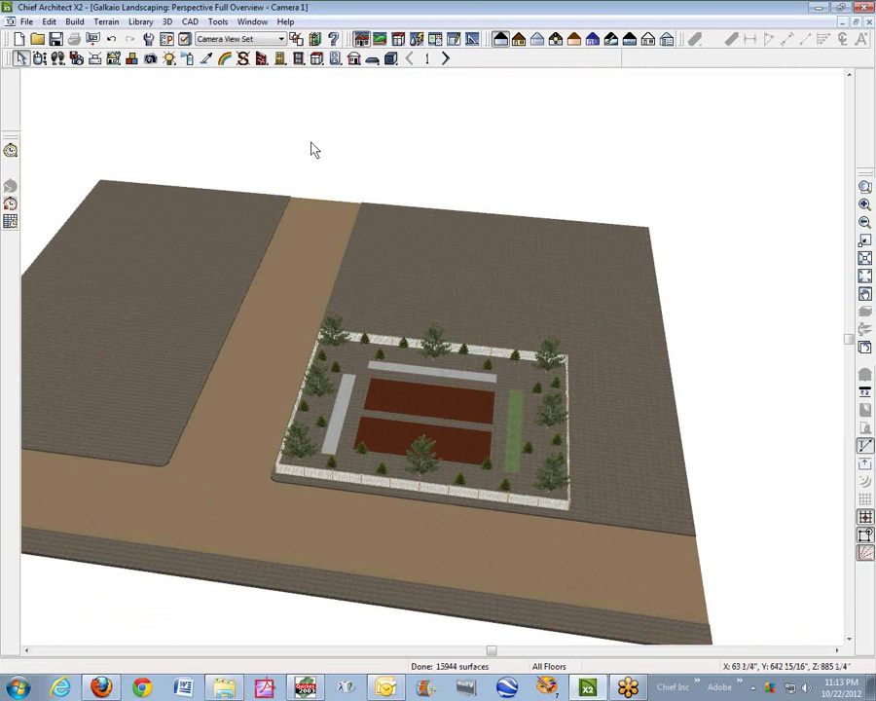
left_click(289, 349)
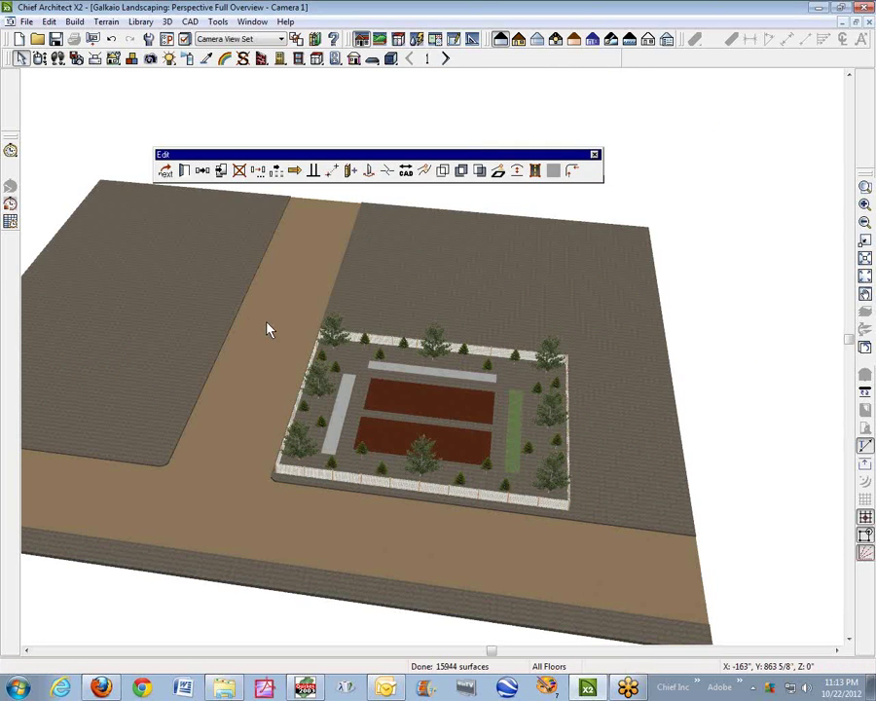
left_click(272, 337)
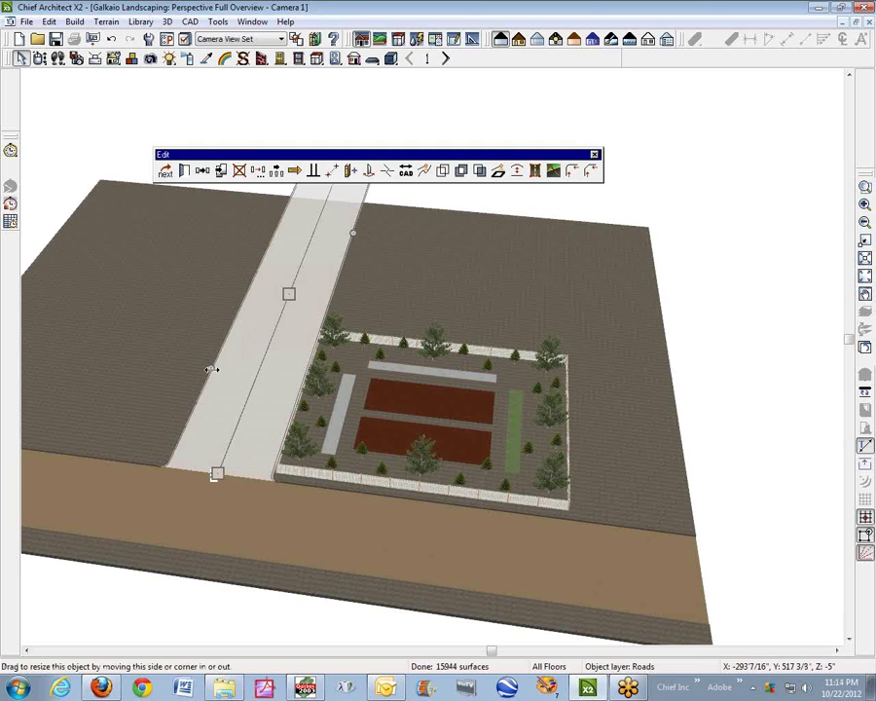
key("Escape")
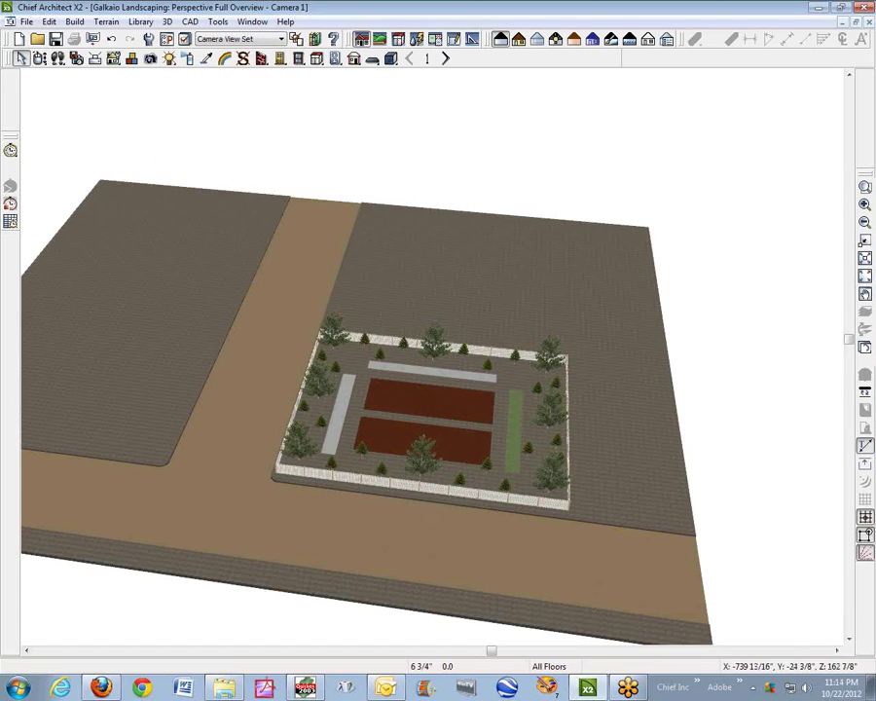
scroll(422, 513, "up", 10)
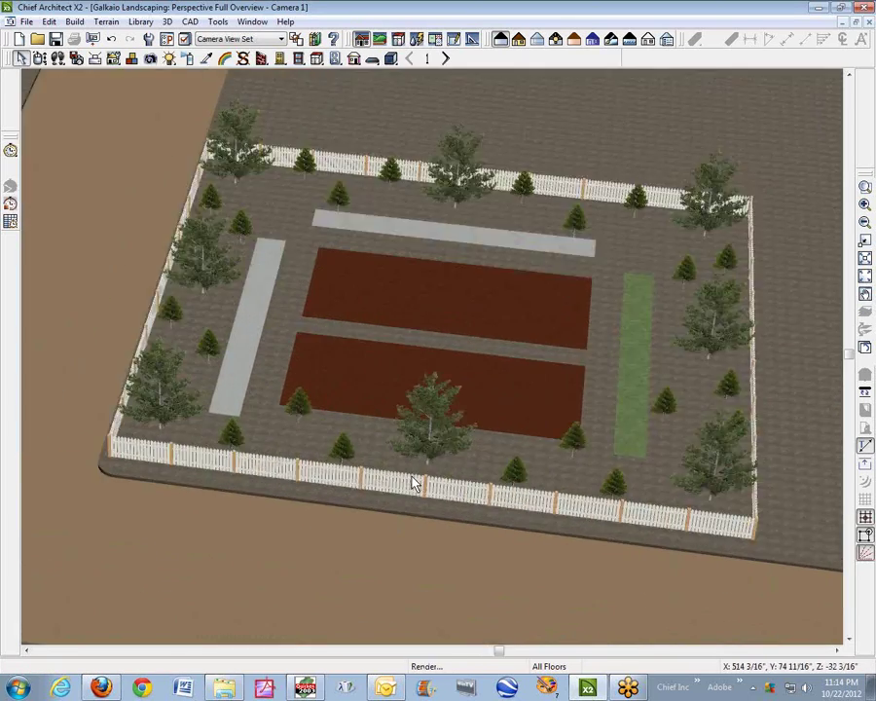
scroll(555, 503, "down", 10)
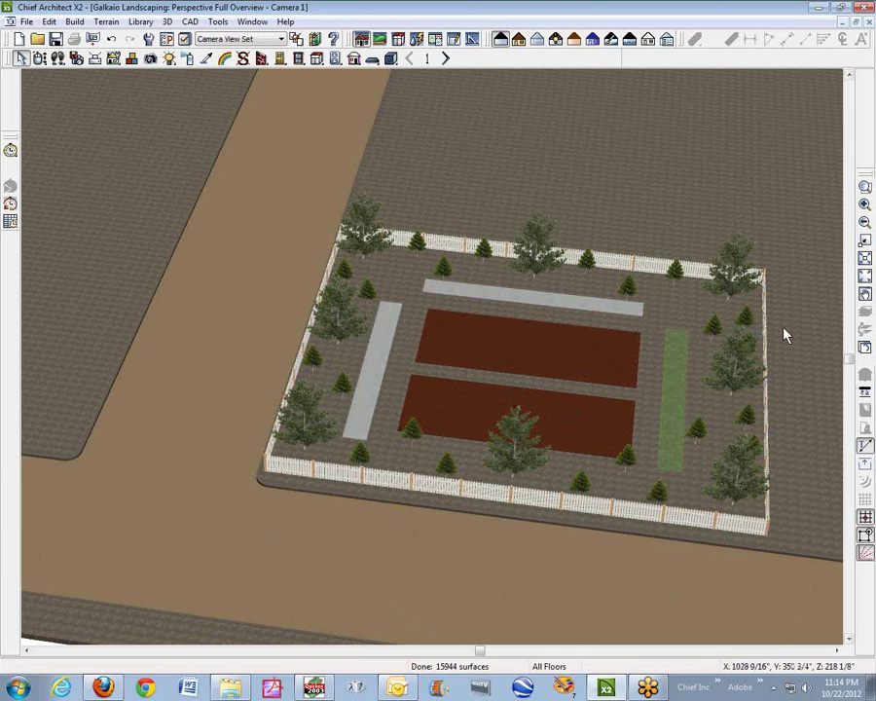
Step: Open the specification of the terrain path along the garden's rear fence and set its height to 42" and width to 30"
left_click(866, 186)
left_click_drag(425, 270, 675, 363)
left_click(425, 324)
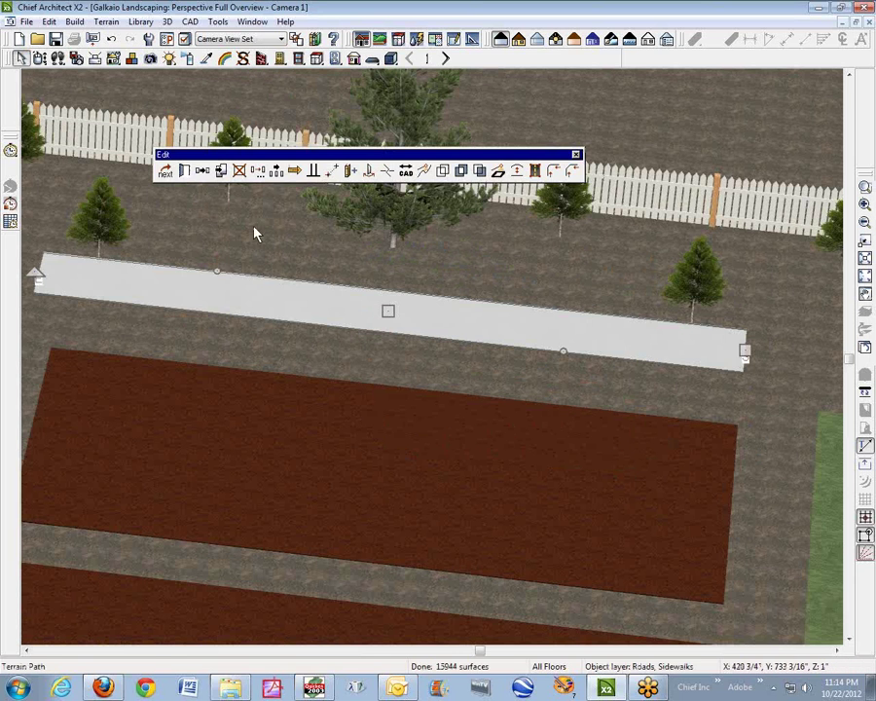
left_click(221, 170)
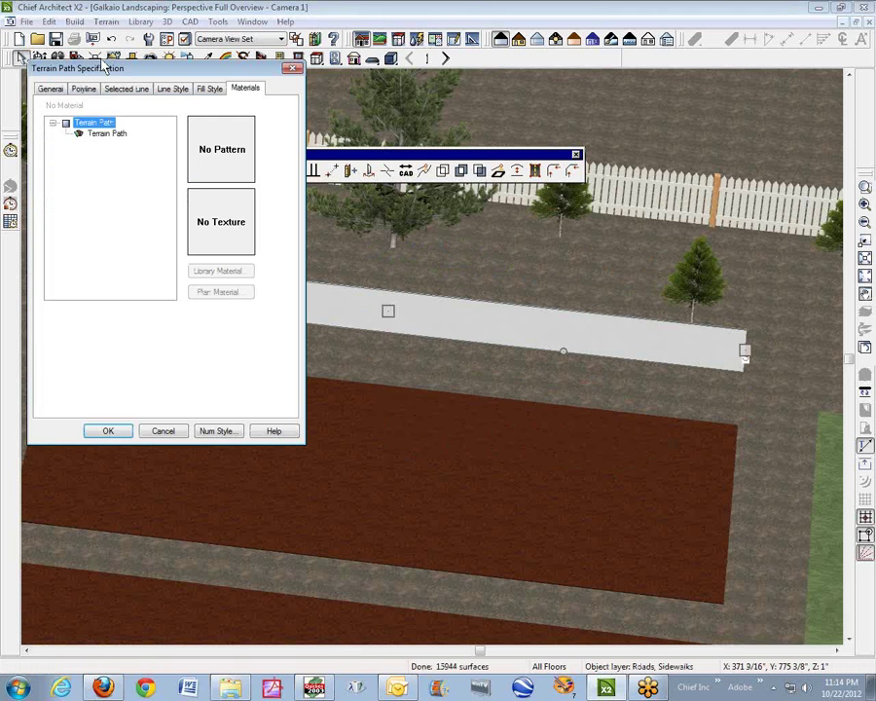
left_click(39, 89)
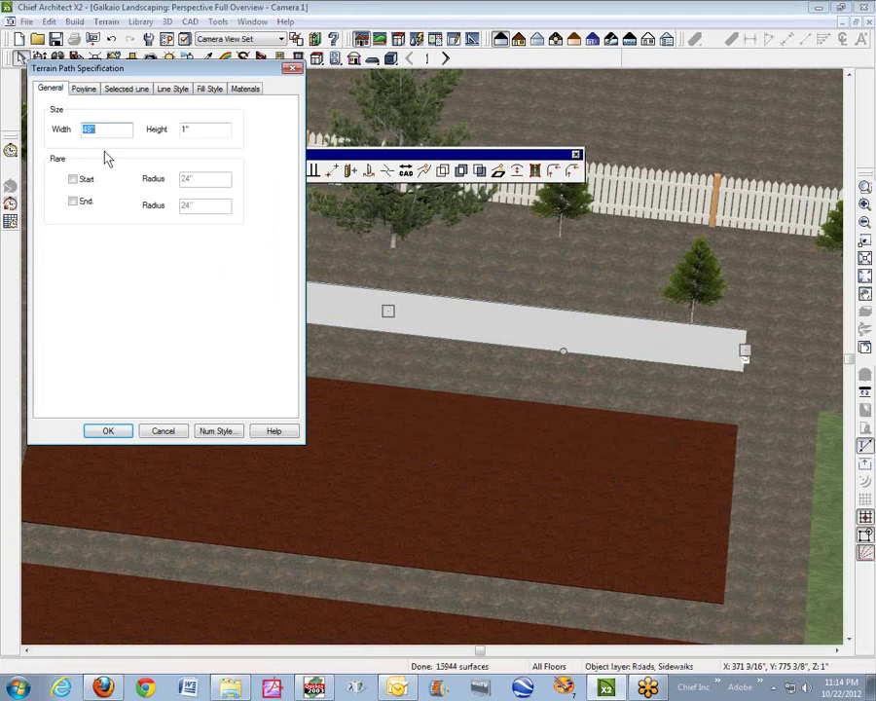
key("Tab")
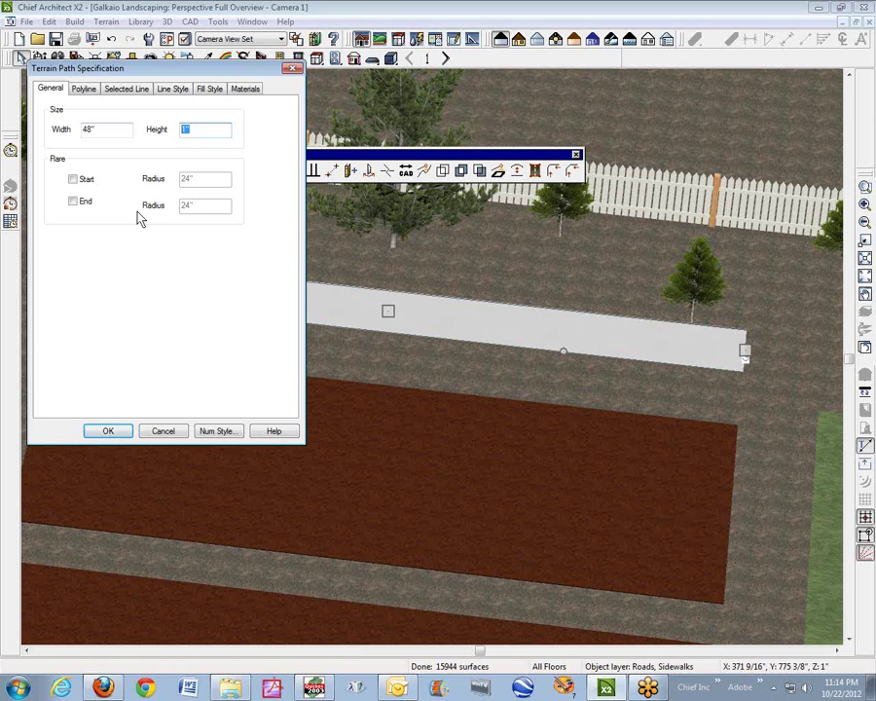
type("42")
key("shift+Tab")
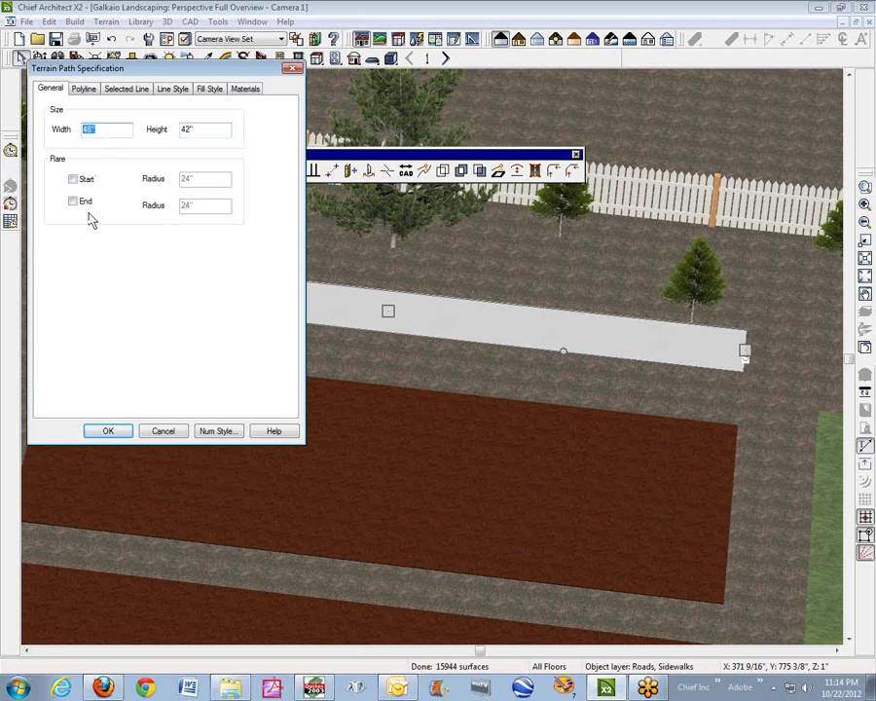
type("30")
Step: Apply the plan material Stacked Stone to the terrain path along the rear fence and check the resulting wall in the overview
left_click(244, 88)
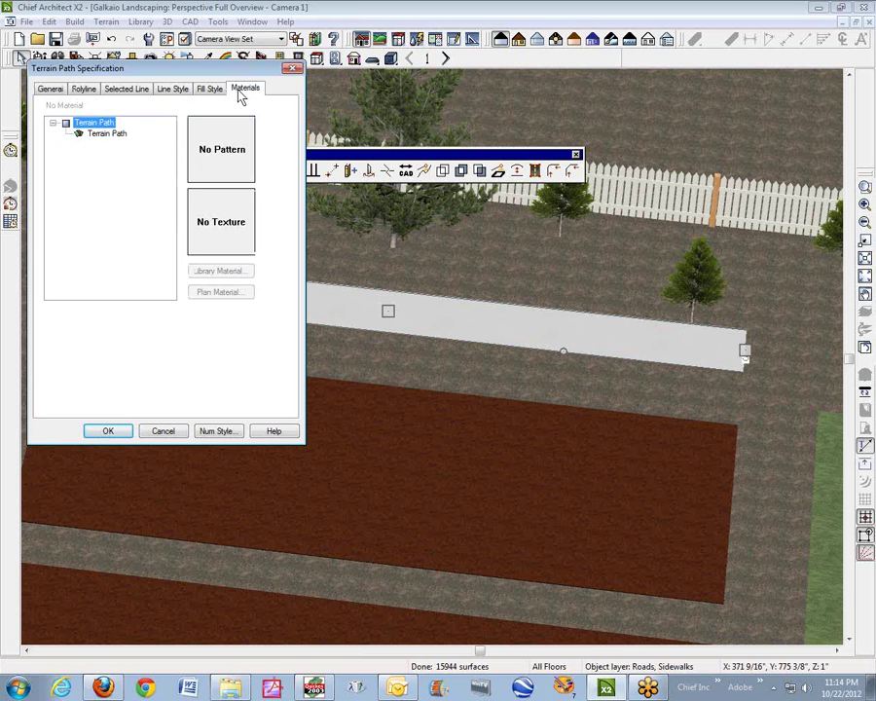
left_click(109, 133)
left_click(218, 292)
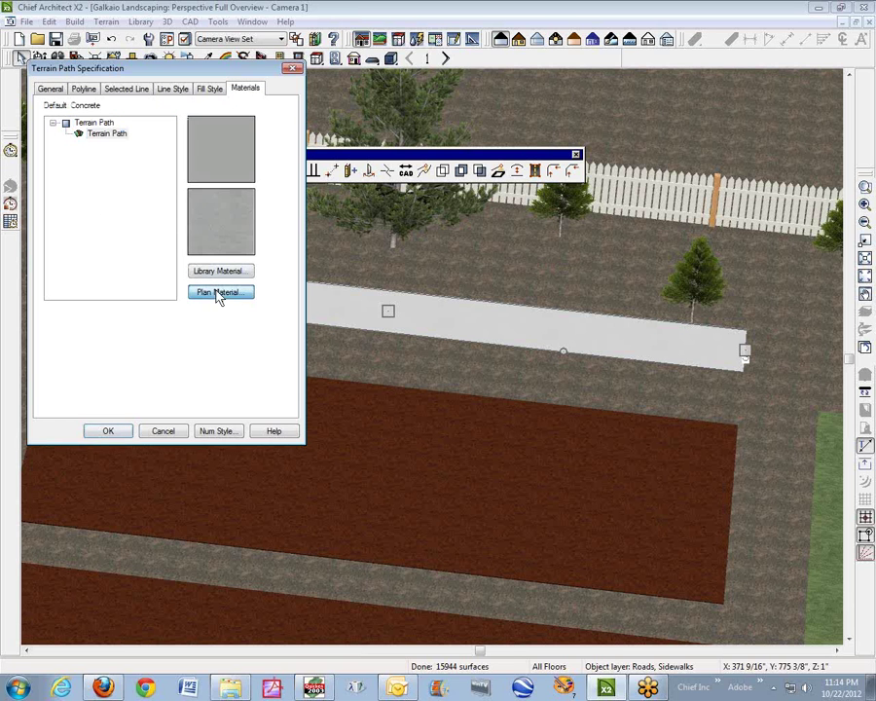
left_click_drag(416, 321, 403, 426)
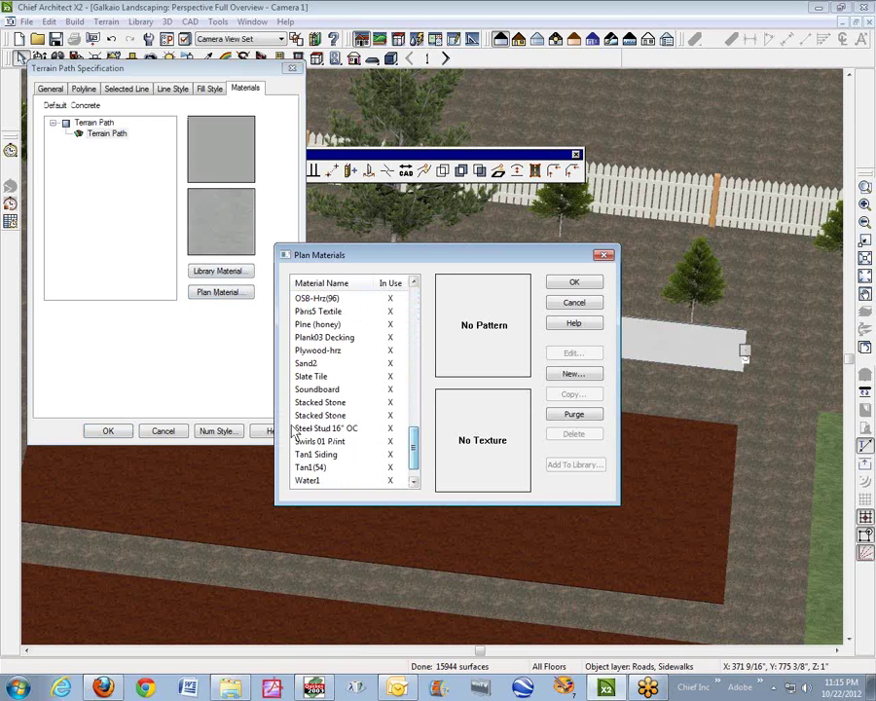
left_click(321, 401)
left_click(577, 282)
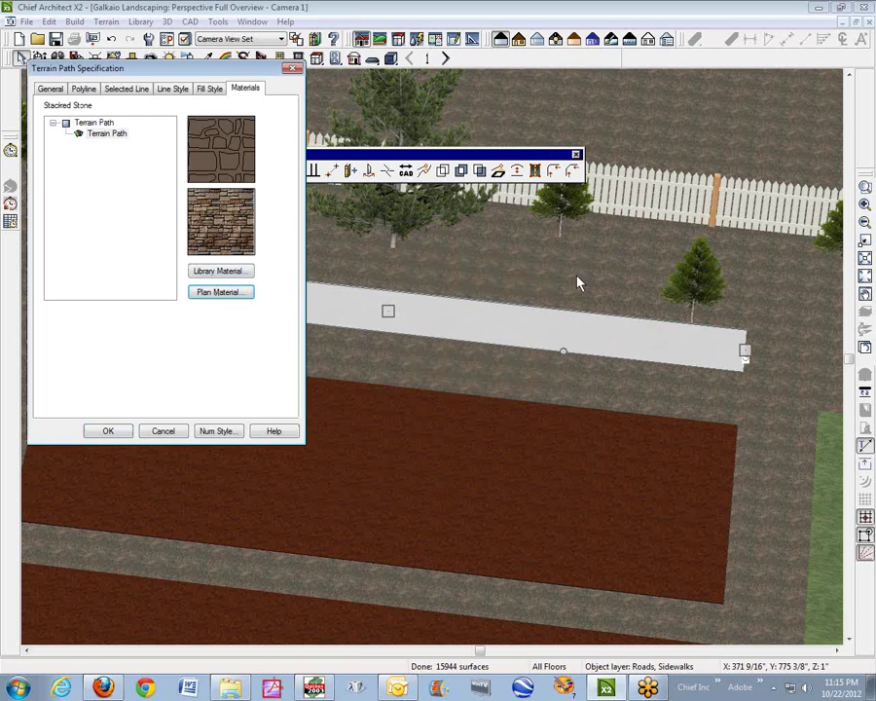
left_click(122, 431)
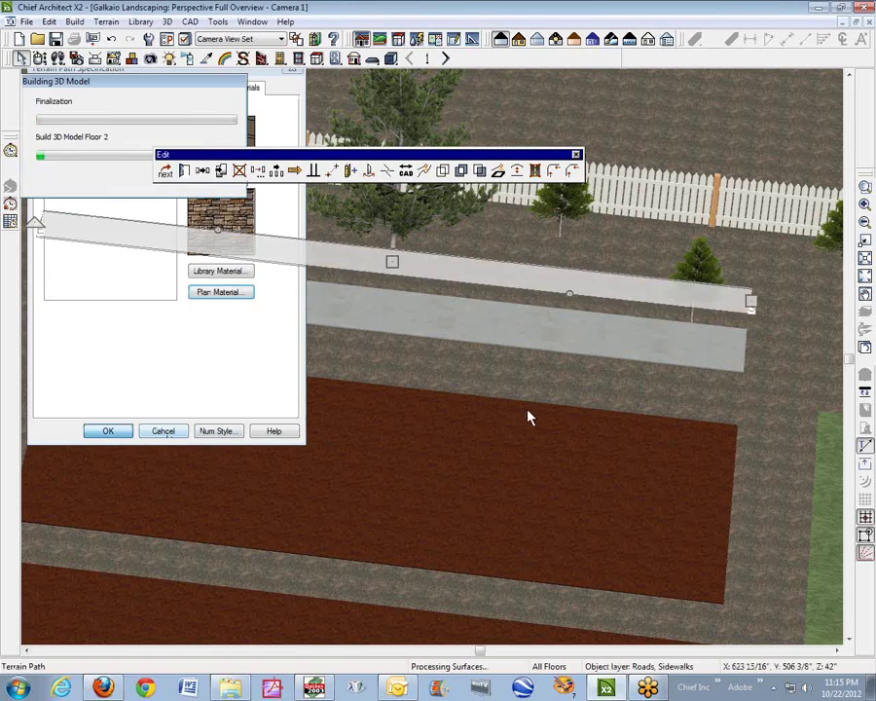
scroll(524, 315, "down", 3)
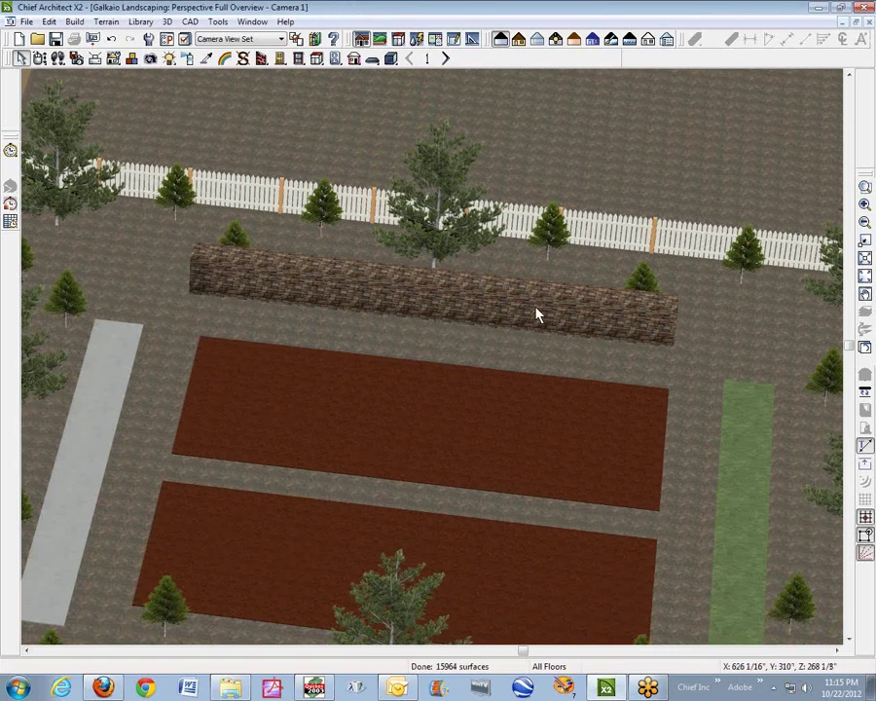
left_click(641, 313)
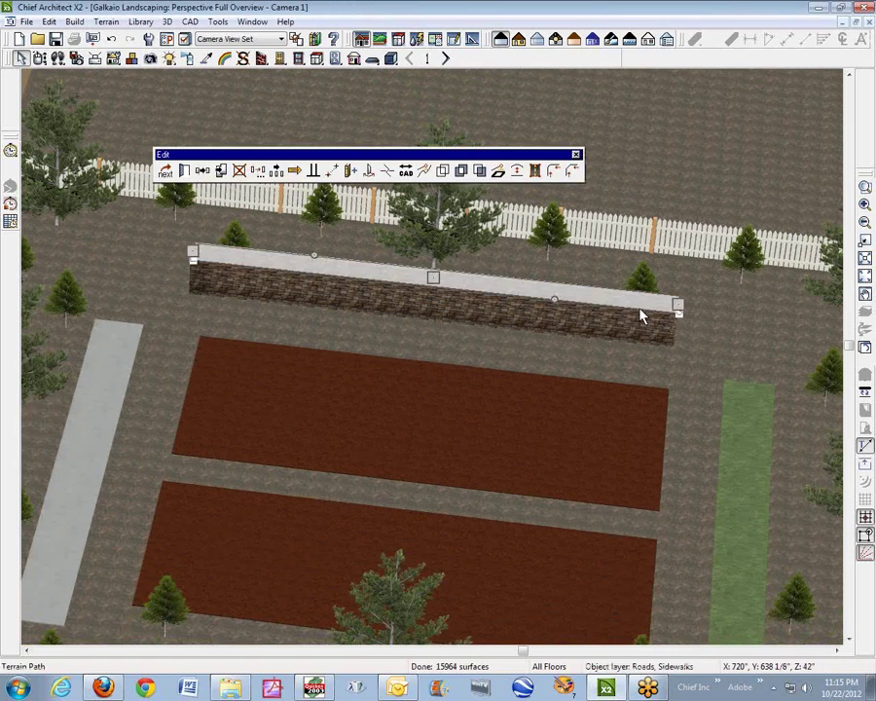
key("Escape")
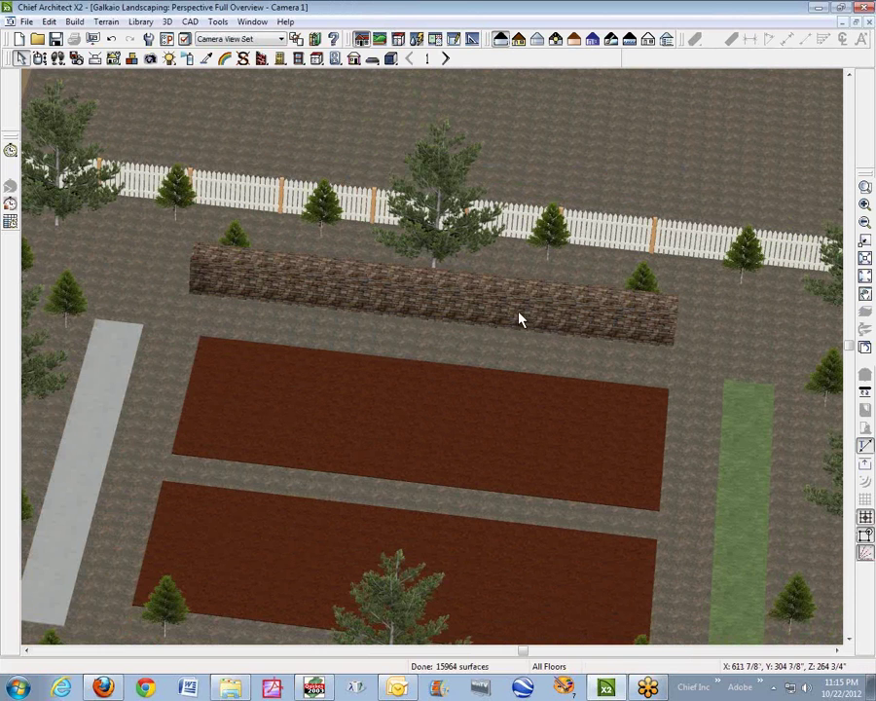
scroll(519, 317, "down", 5)
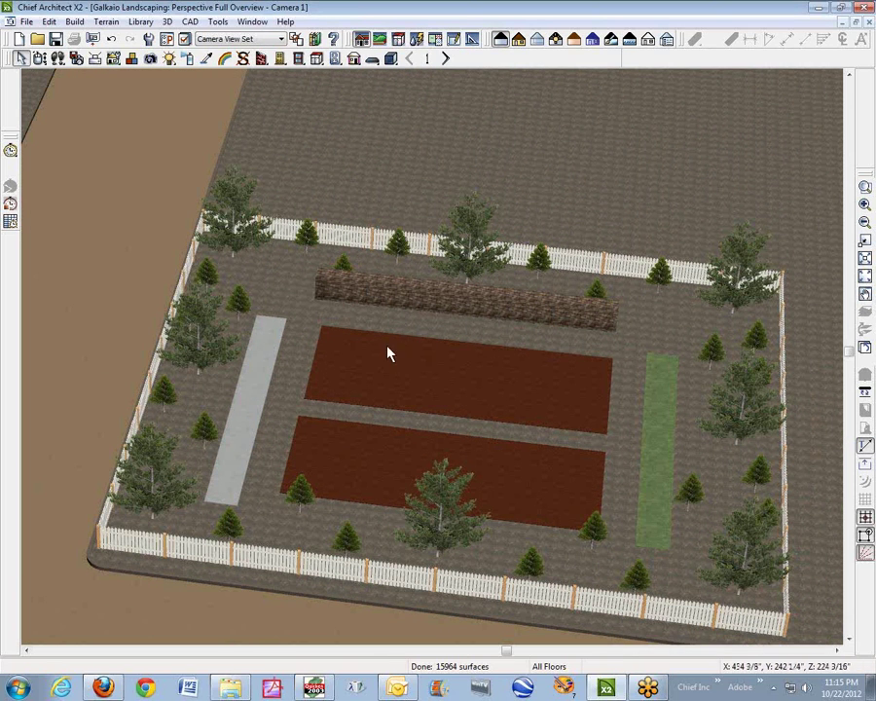
Step: Close the 3D overview and create a backclipped cross section from just in front of the front planting bed, looking toward the rear
left_click(870, 23)
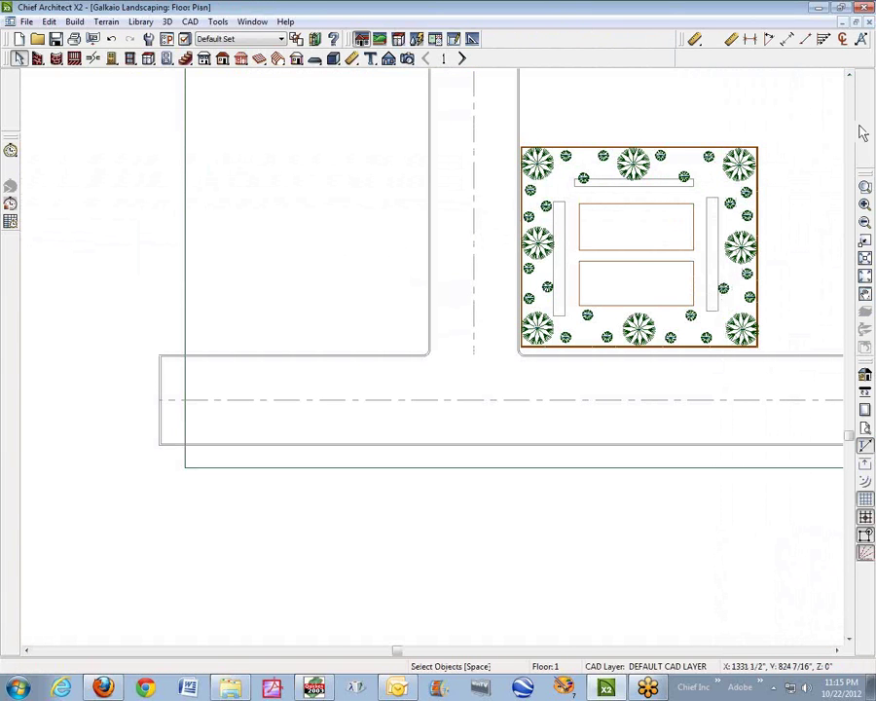
left_click(865, 186)
left_click_drag(529, 277, 703, 388)
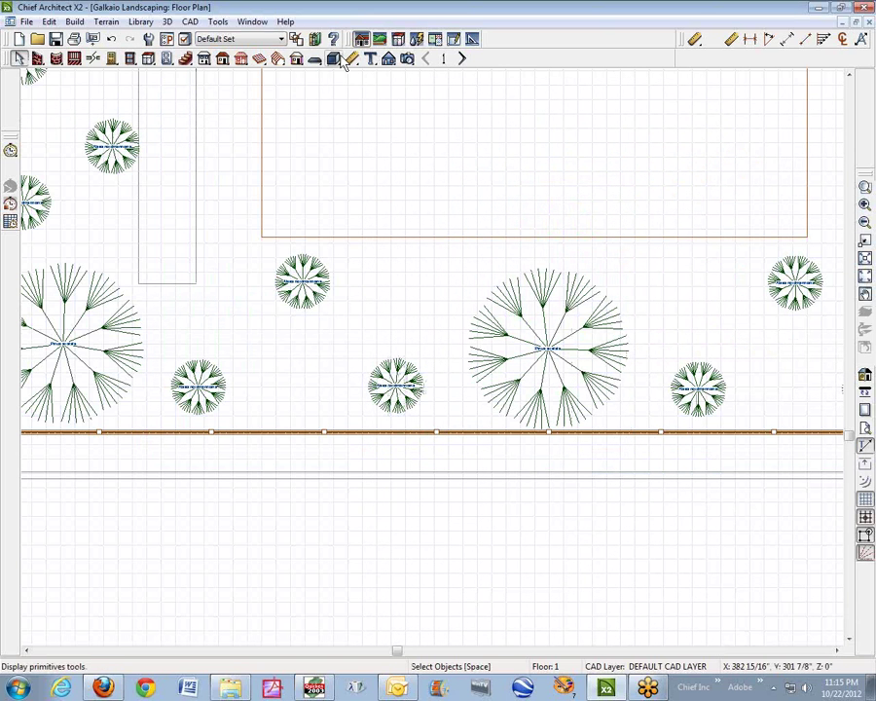
left_click(388, 58)
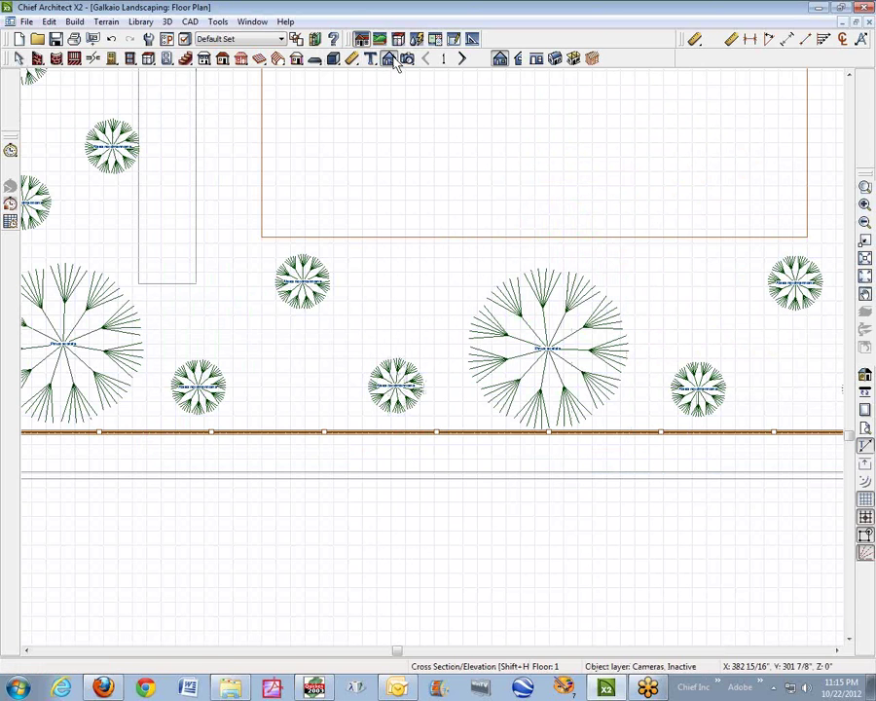
left_click(526, 59)
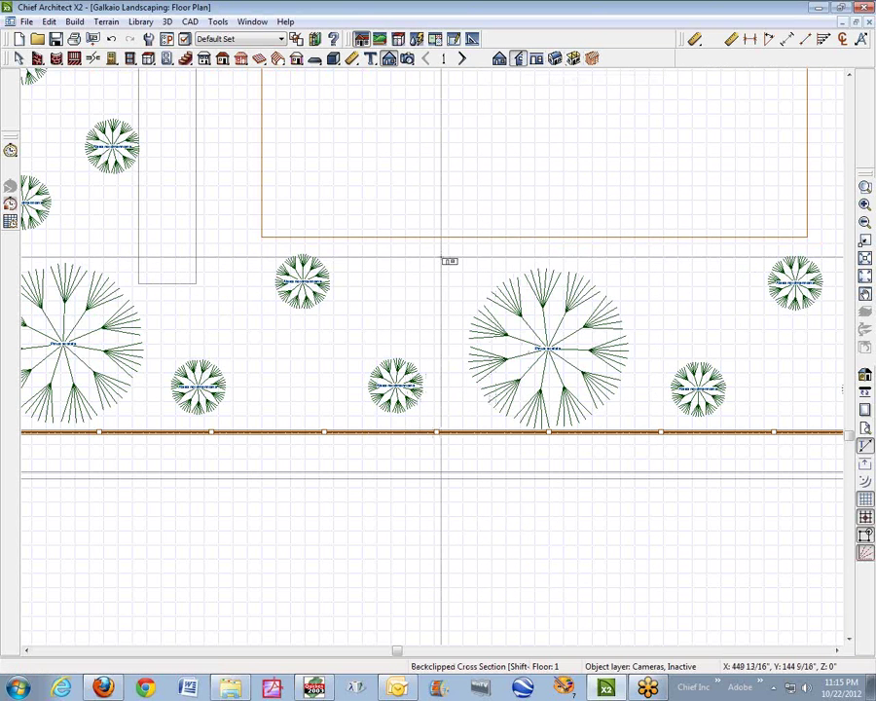
left_click_drag(448, 261, 446, 150)
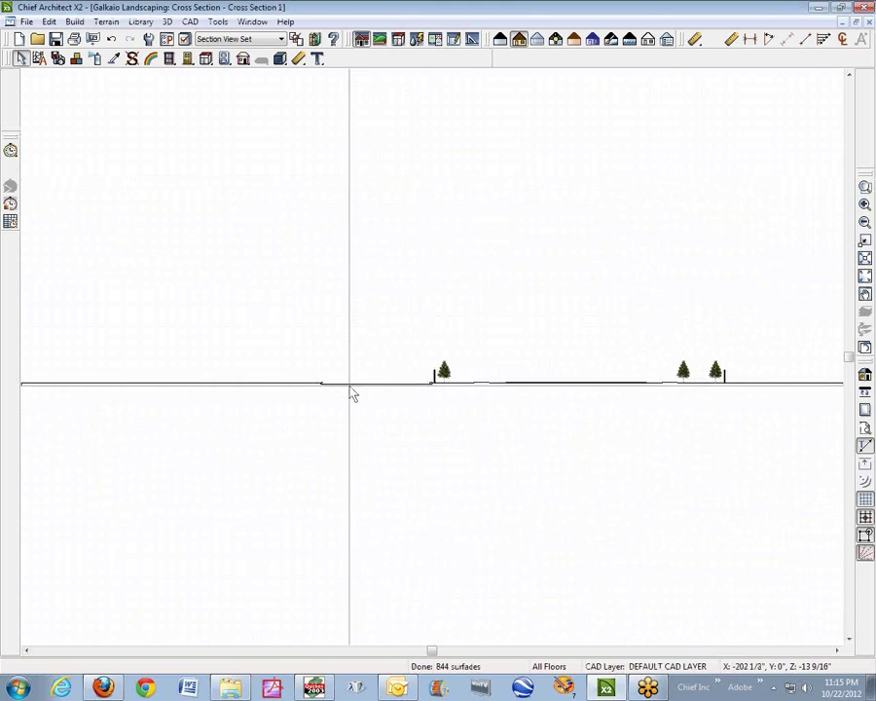
Step: With the CAD tools, draw a rectangular polyline about 38" wide and 5" high above the planting bed in the cross section
left_click(864, 186)
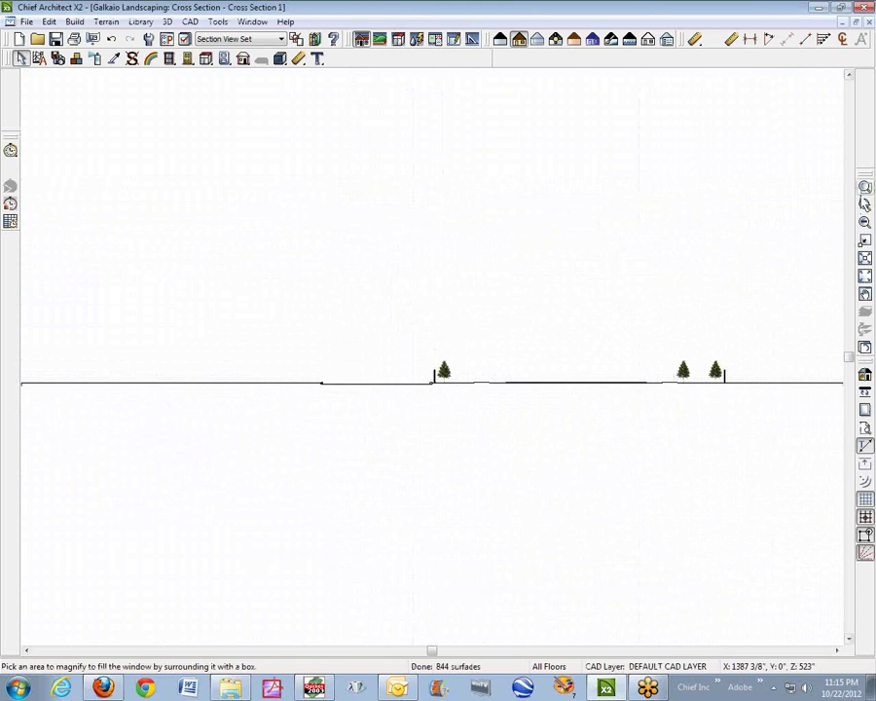
left_click_drag(486, 360, 543, 388)
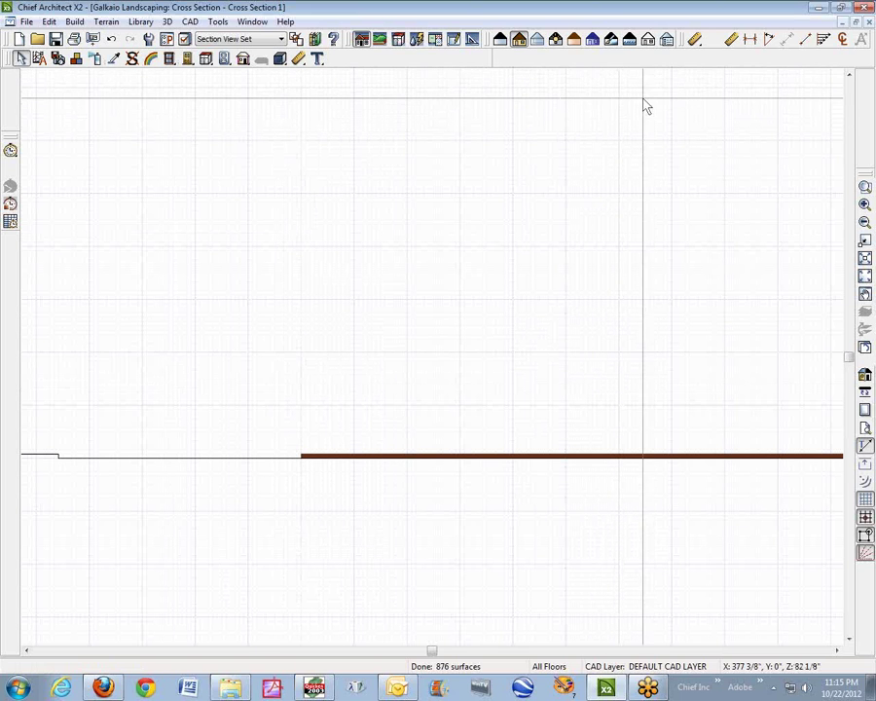
left_click_drag(687, 44, 507, 66)
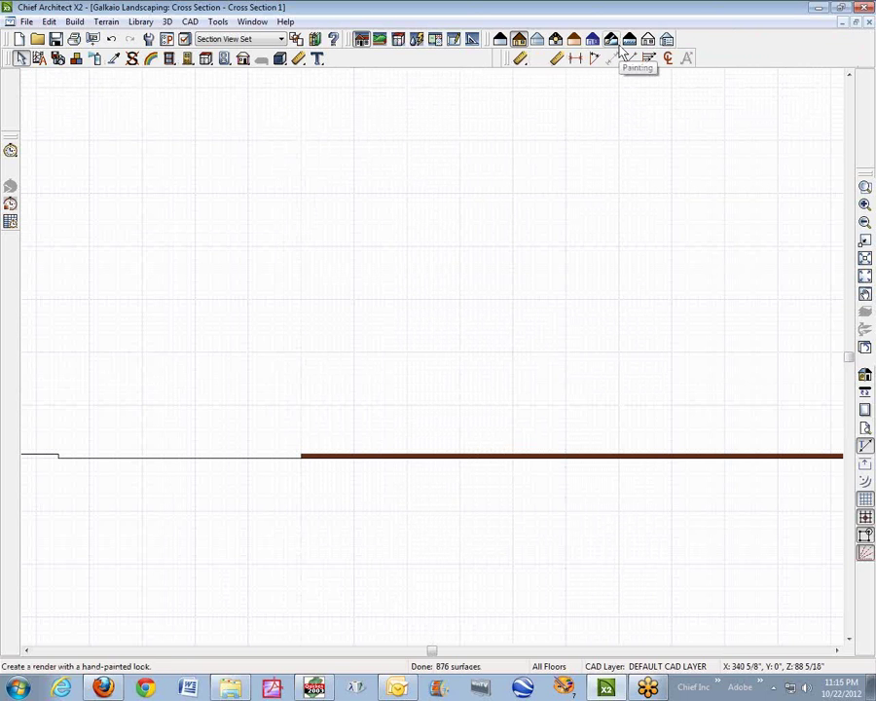
left_click(472, 40)
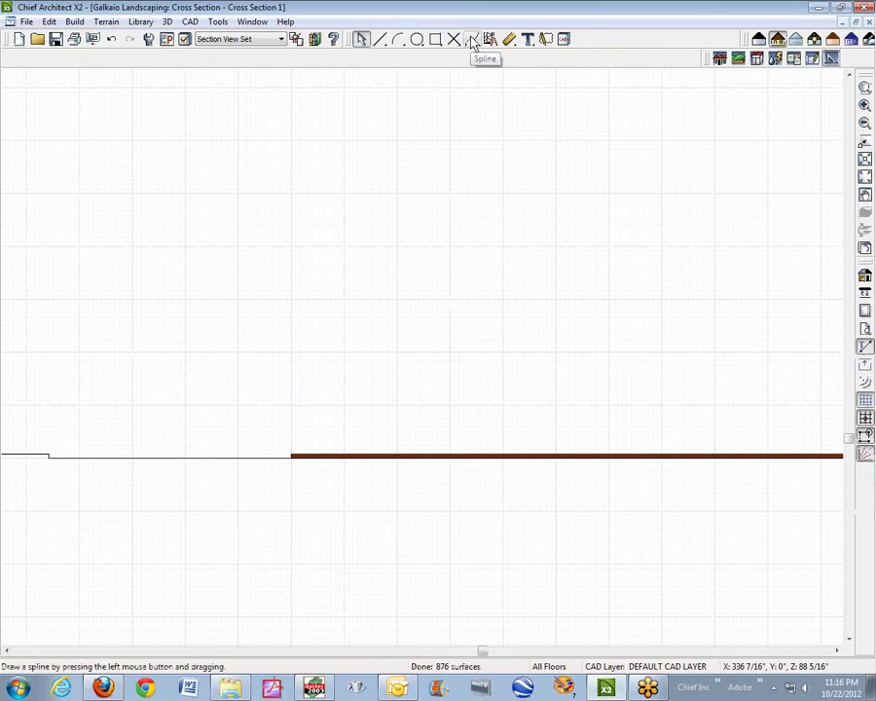
left_click(438, 40)
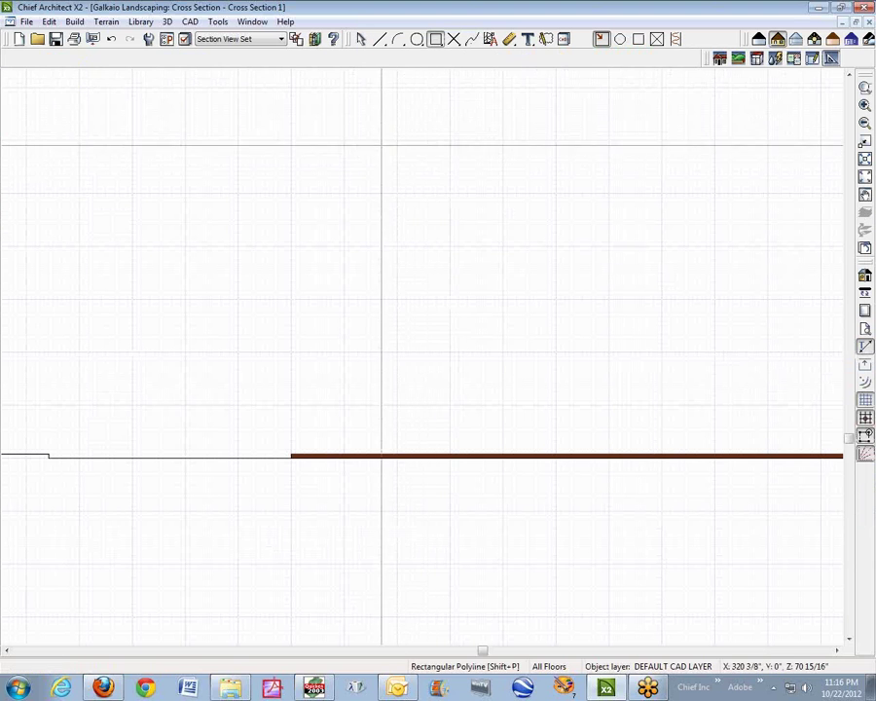
left_click_drag(380, 145, 547, 167)
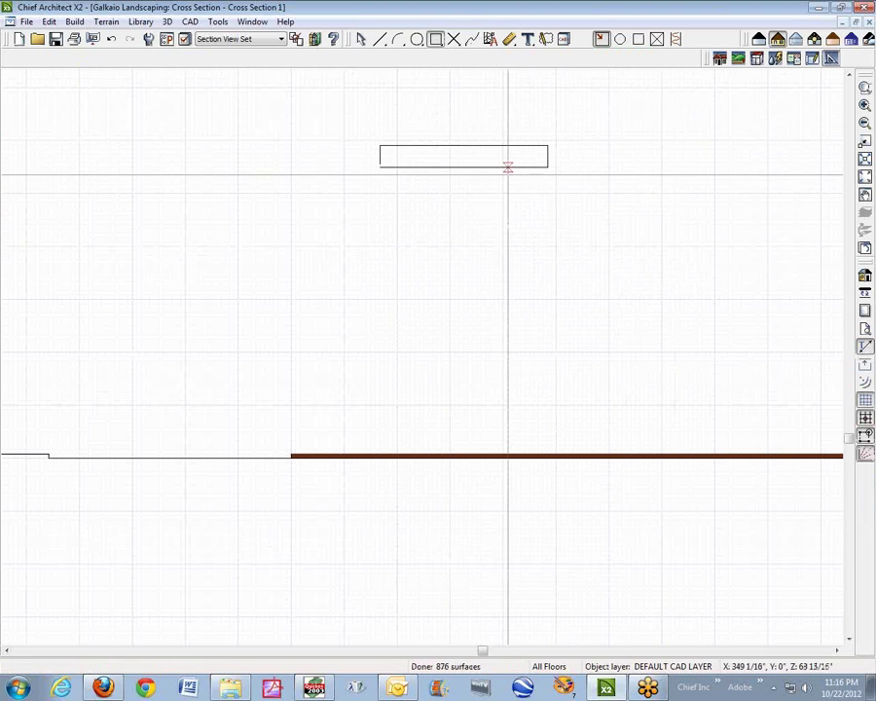
key("space")
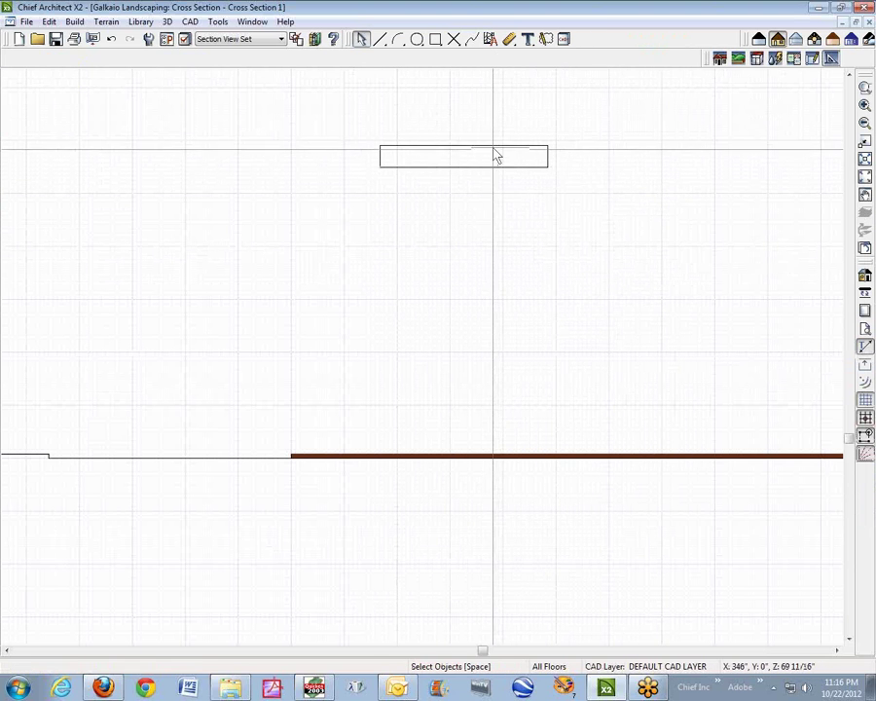
left_click(498, 156)
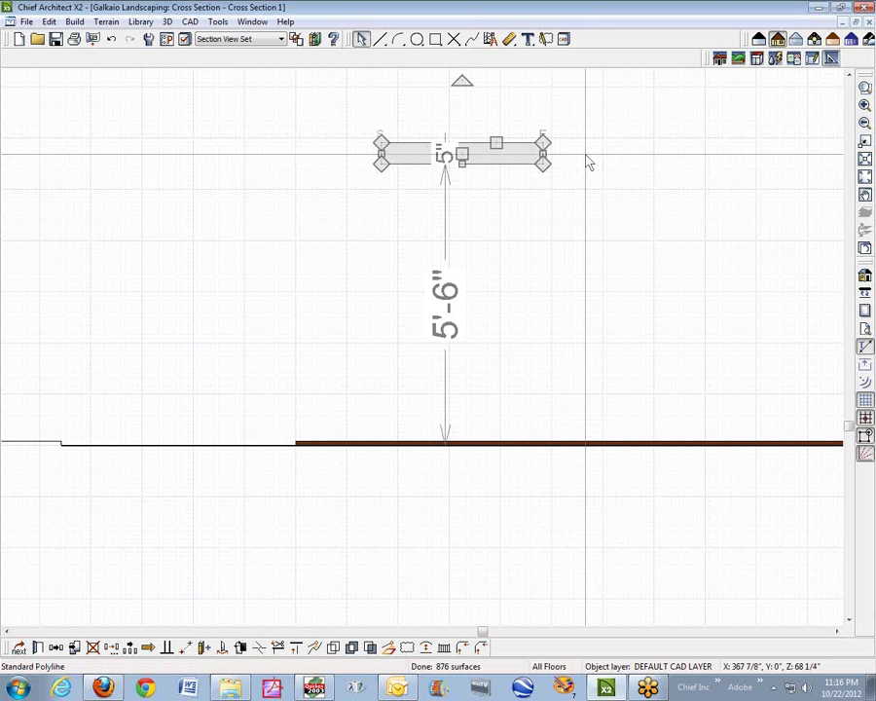
left_click(573, 176)
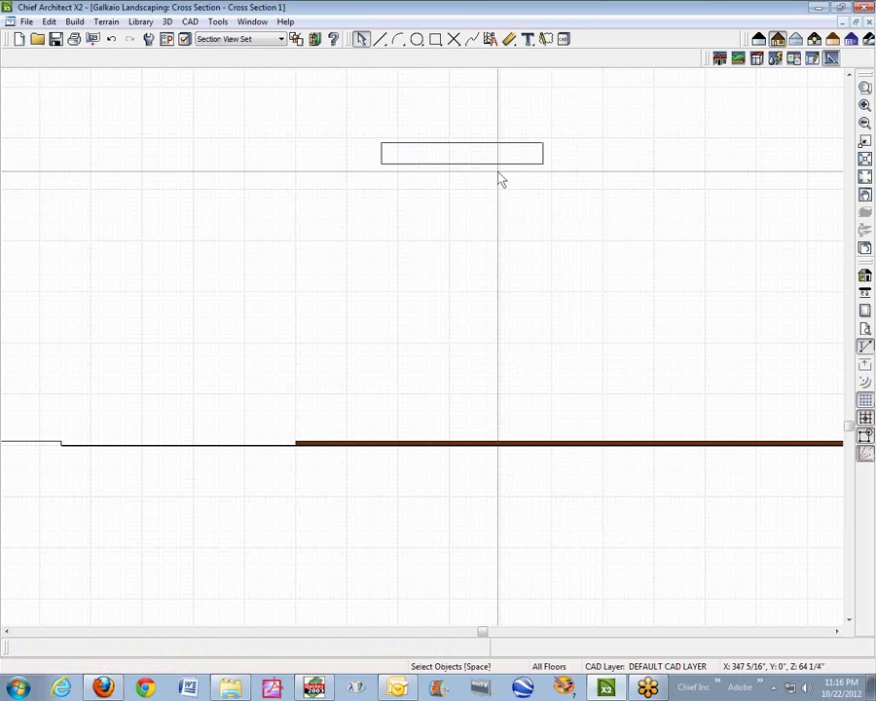
Step: Set the rectangle's height to 1/8" to make it a thin strip
scroll(487, 176, "up", 1)
scroll(487, 175, "up", 2)
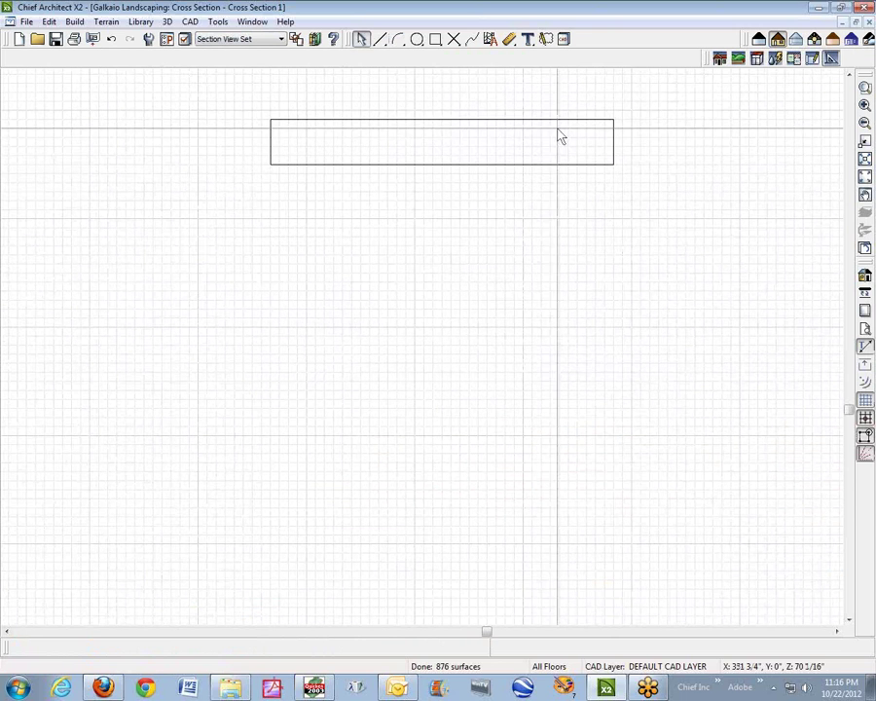
left_click(422, 140)
left_click(328, 142)
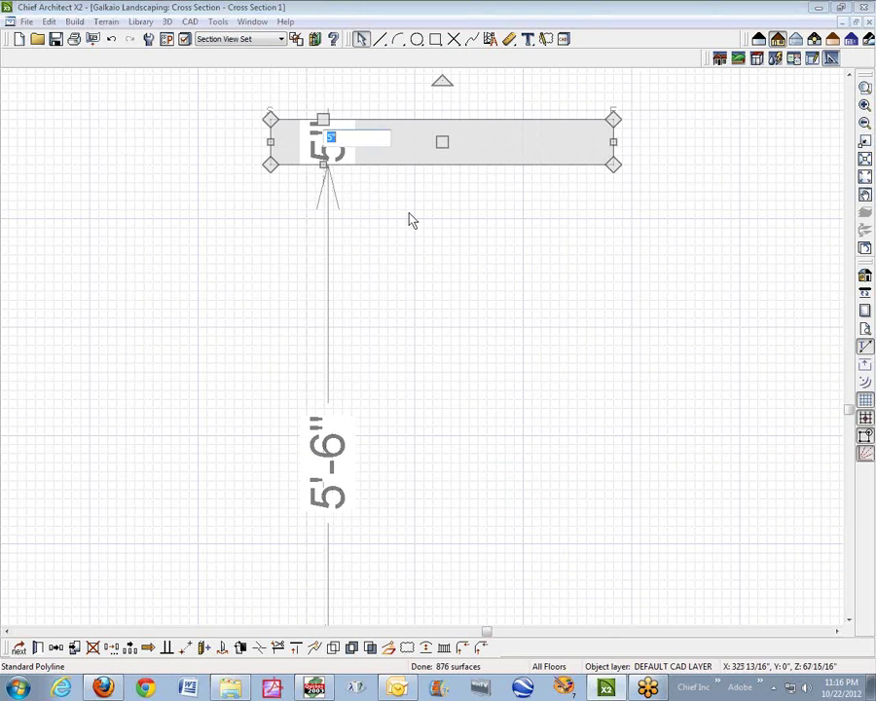
type("1/8")
key("Return")
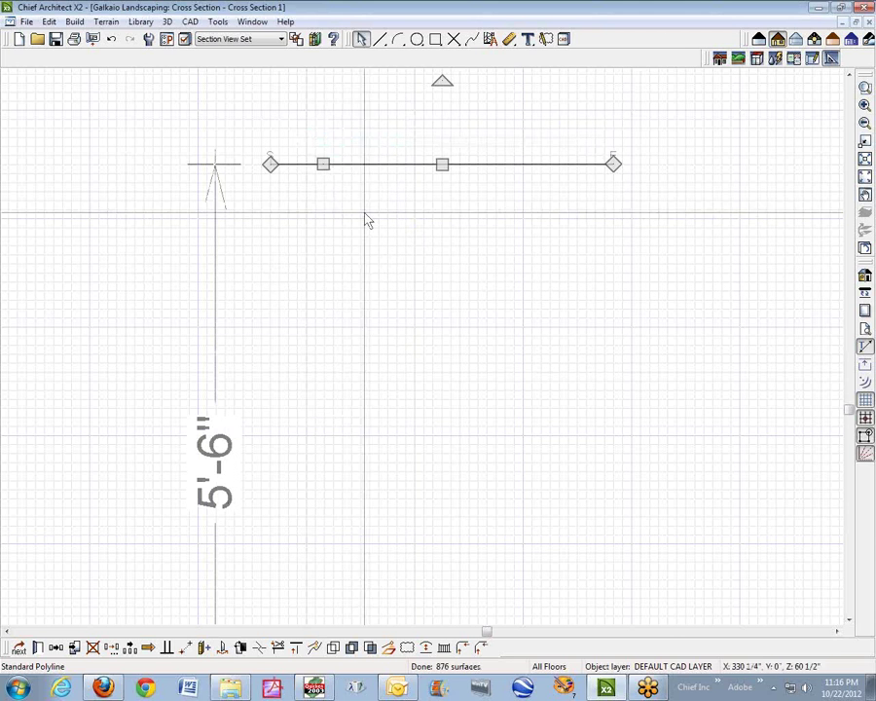
Step: Move the thin strip down to about 2'-6" above the ground over the planting bed
left_click_drag(442, 165, 432, 478)
key("Escape")
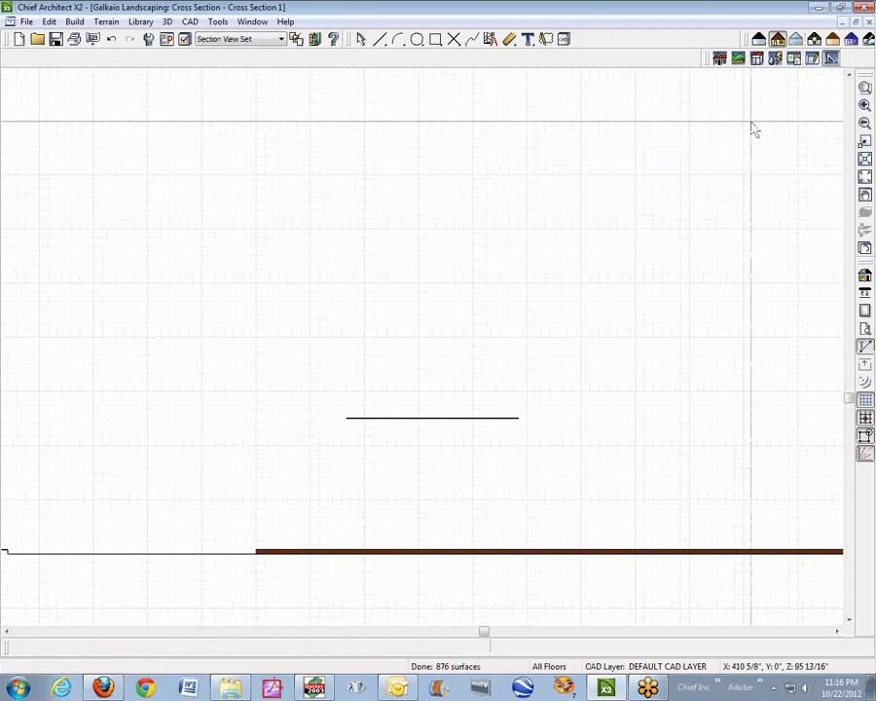
left_click(866, 90)
left_click_drag(221, 343, 506, 569)
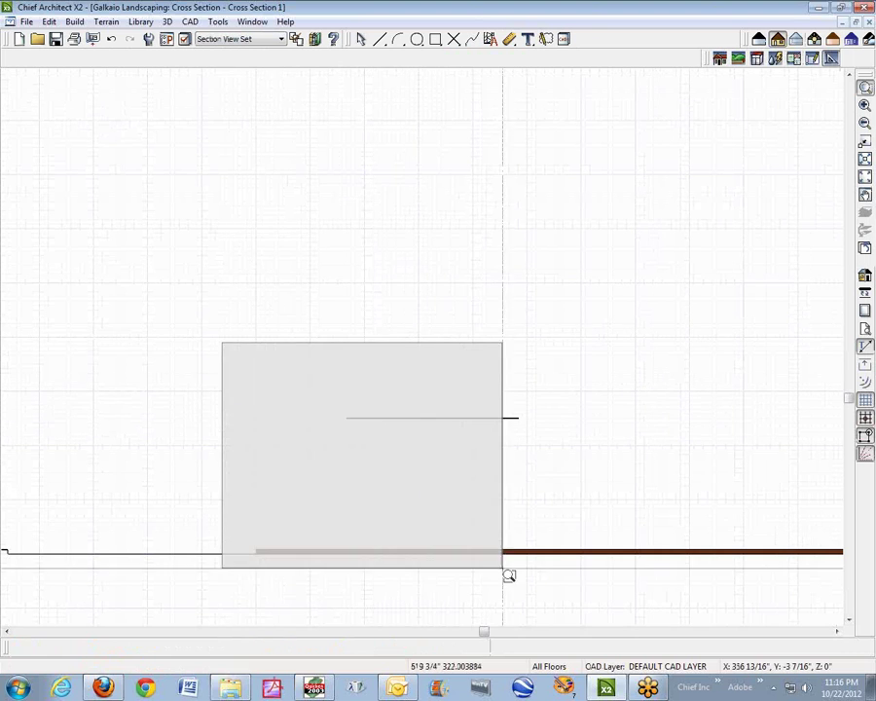
Step: Rotate the strip to a steep slant spanning about 19 1/8" by 33" and rest its lower end on the planting bed
left_click(472, 230)
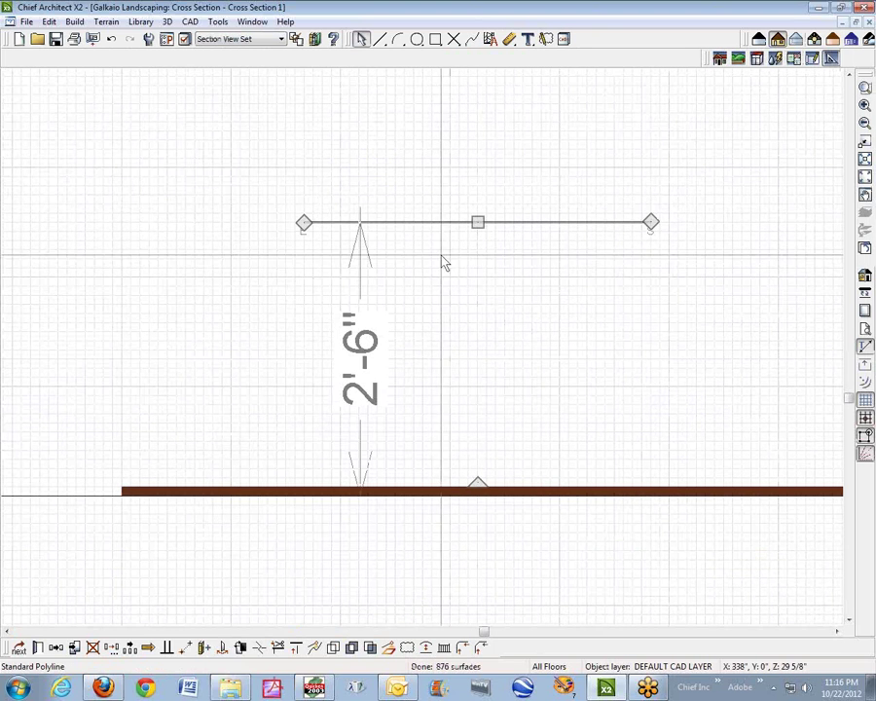
left_click(625, 223)
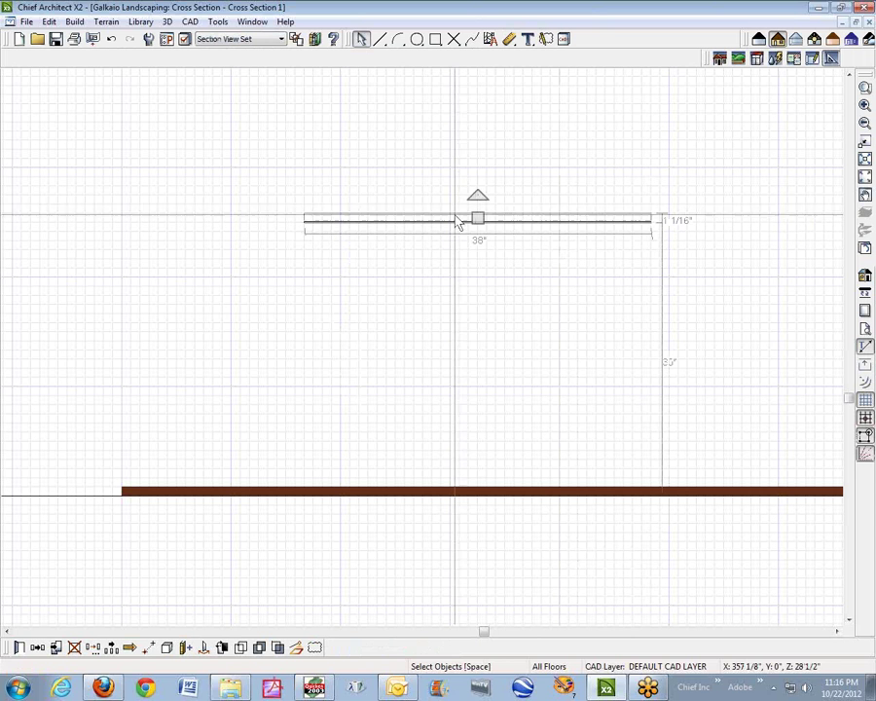
left_click_drag(479, 192, 453, 188)
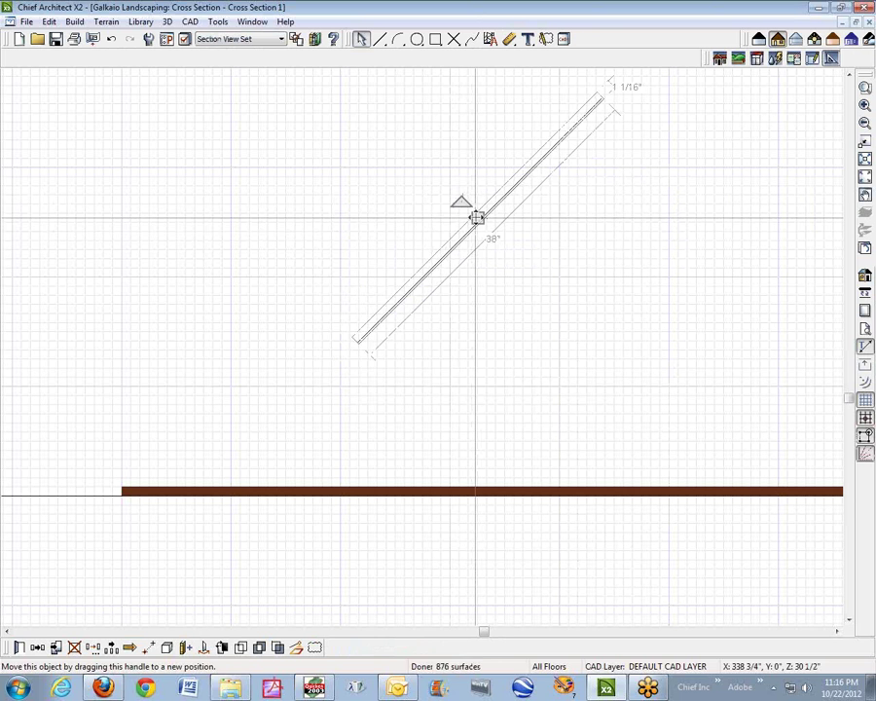
left_click_drag(477, 217, 368, 353)
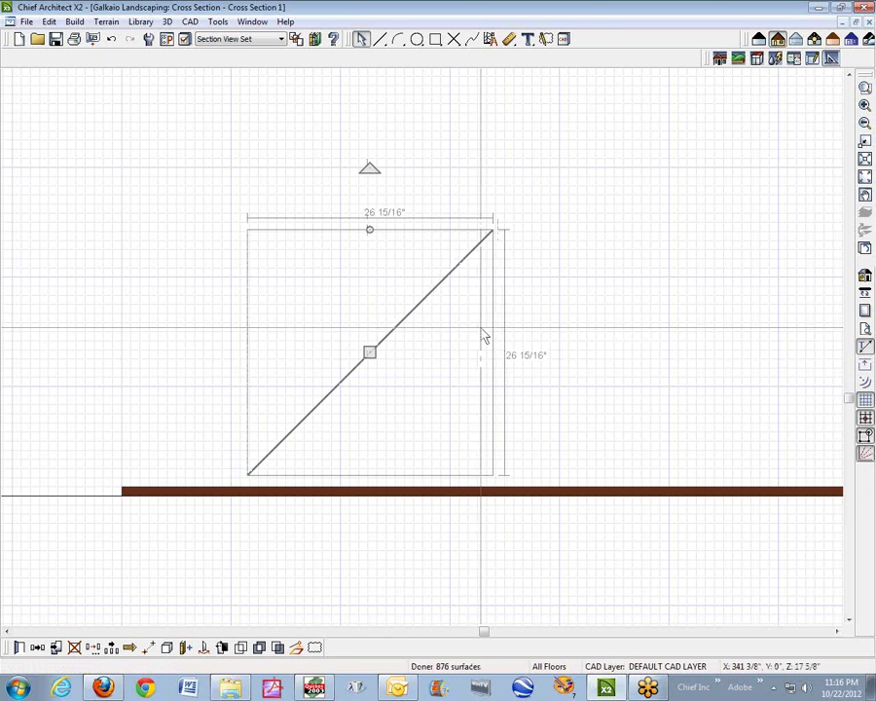
mouse_move(369, 171)
left_mouse_down()
mouse_move(314, 172)
mouse_move(323, 175)
left_mouse_up()
left_click_drag(370, 350, 368, 335)
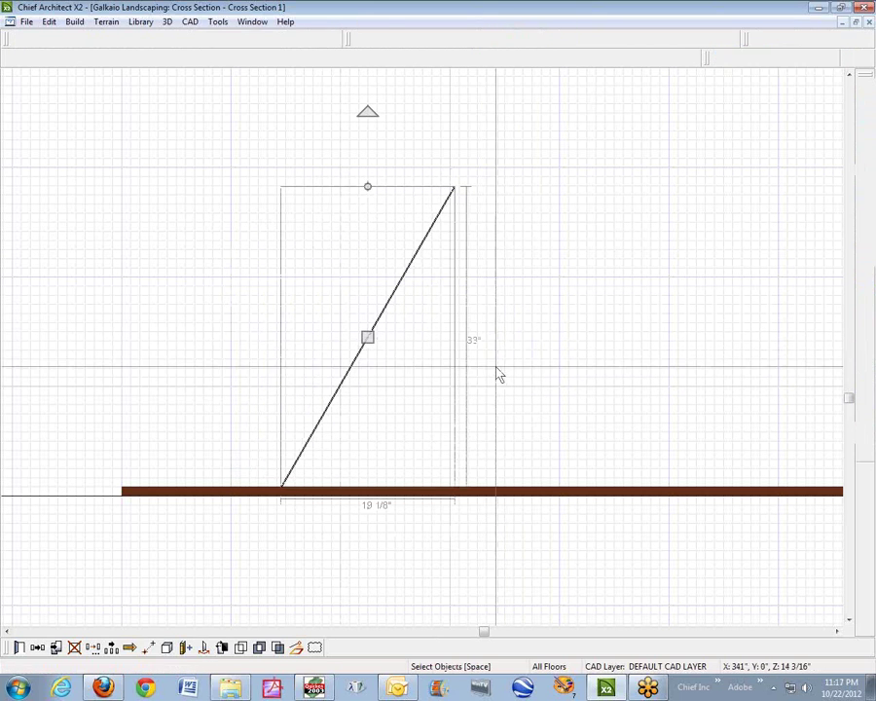
left_click(479, 290)
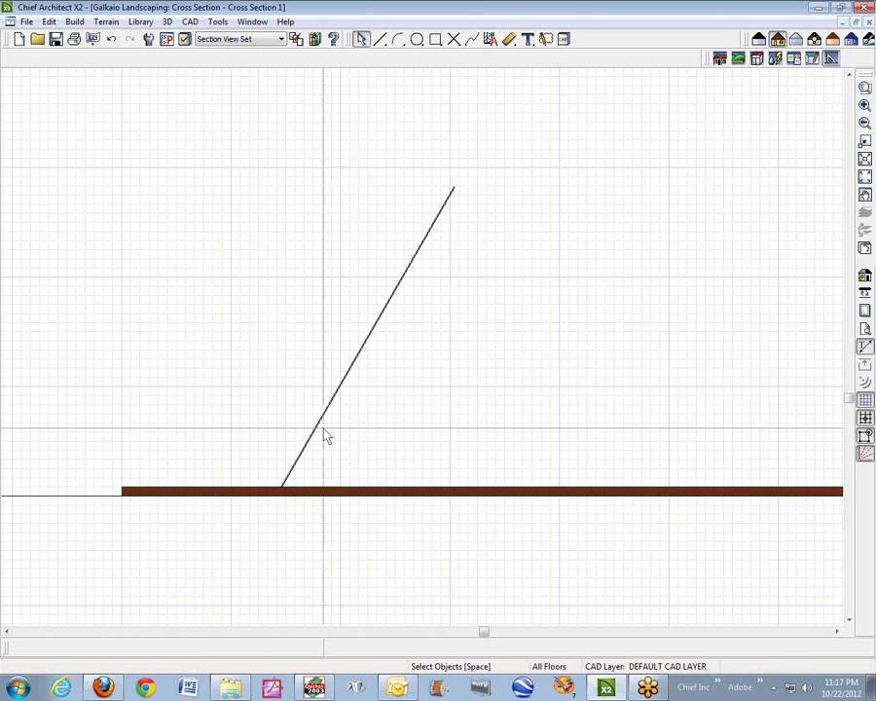
right_click(418, 270)
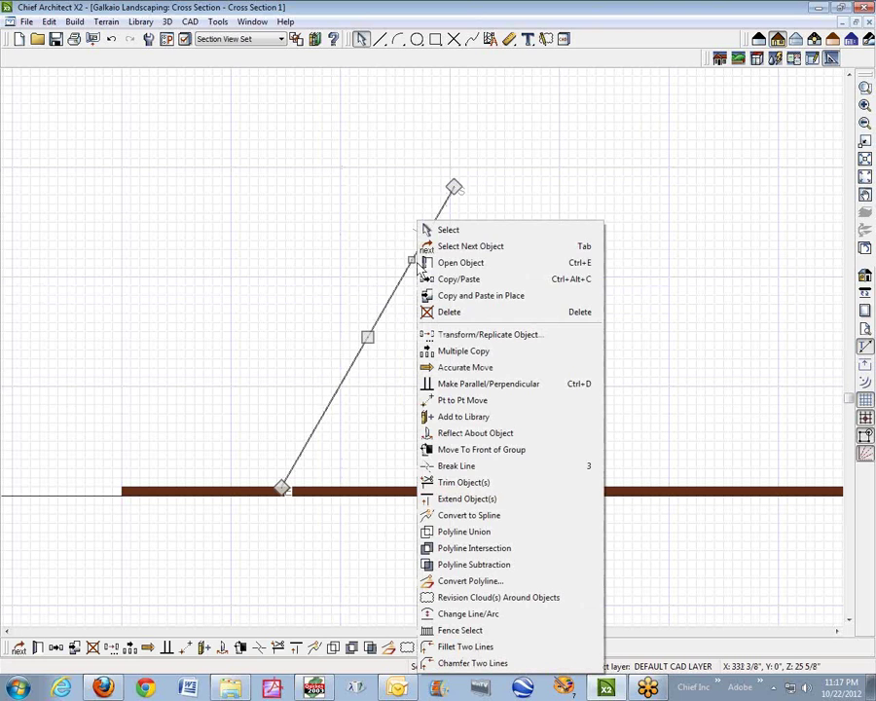
left_click(467, 246)
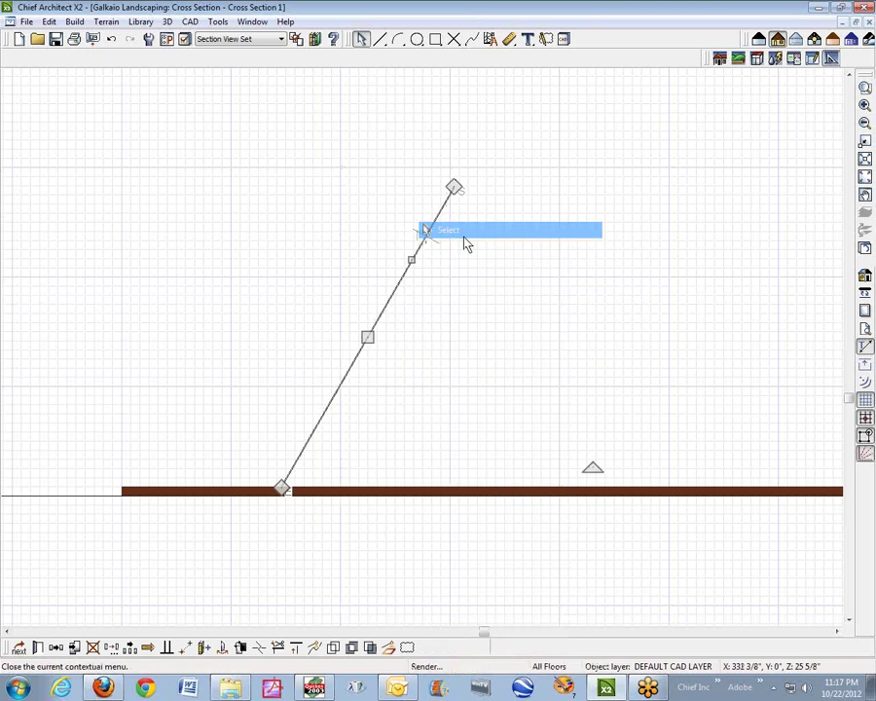
key("ctrl+Tab")
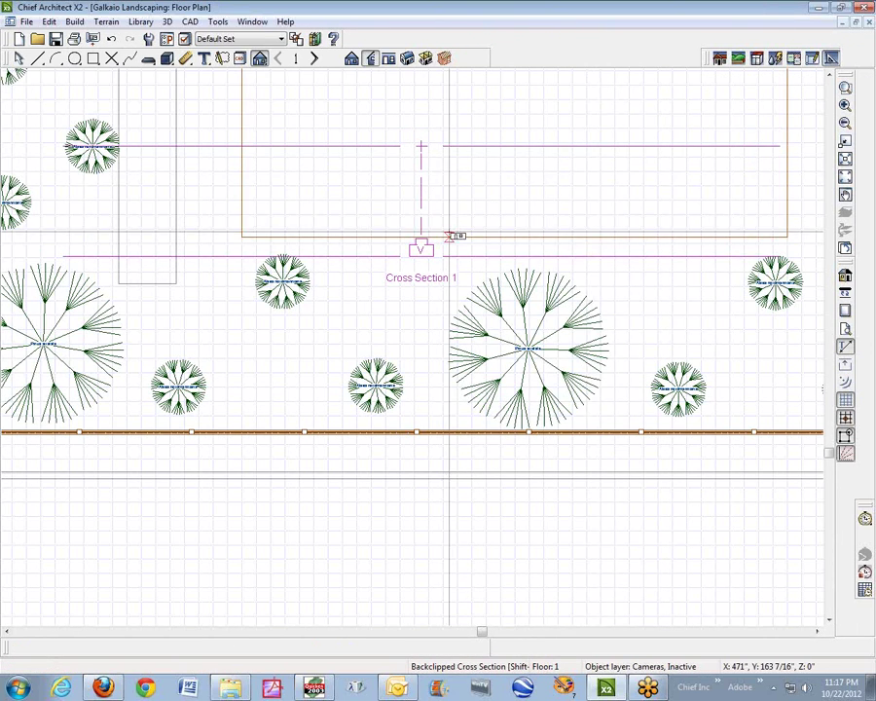
key("ctrl+Tab")
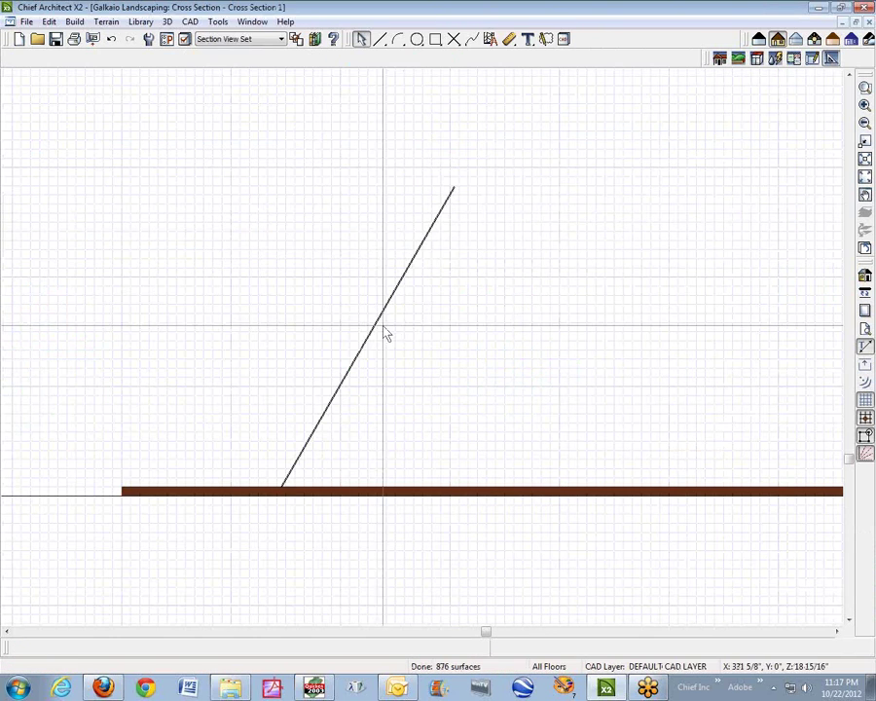
Step: Convert the slanted strip in the cross section into a polyline solid with a thickness of 120
left_click(417, 248)
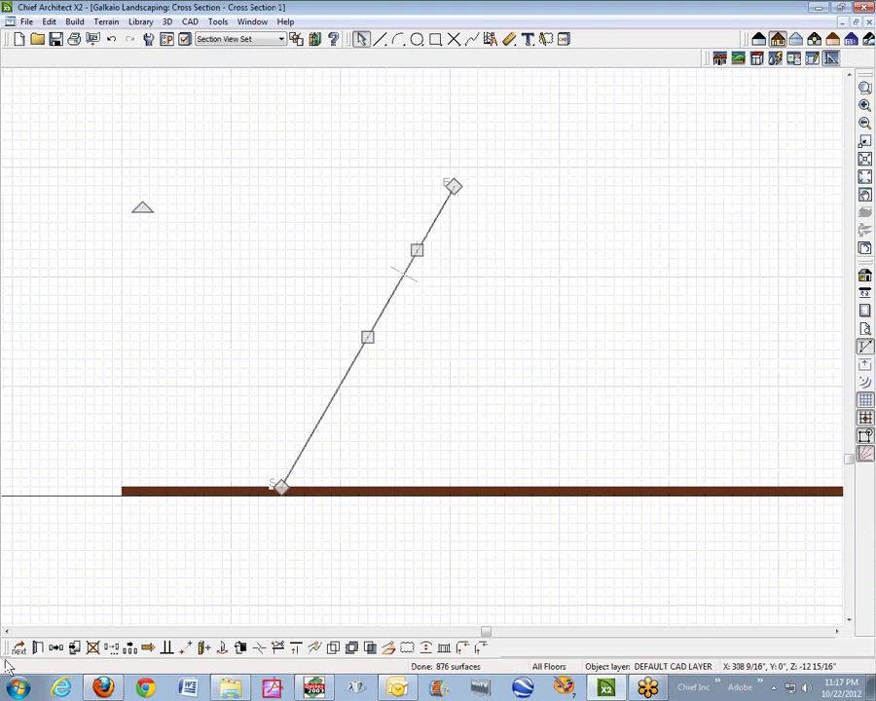
left_click_drag(5, 654, 214, 387)
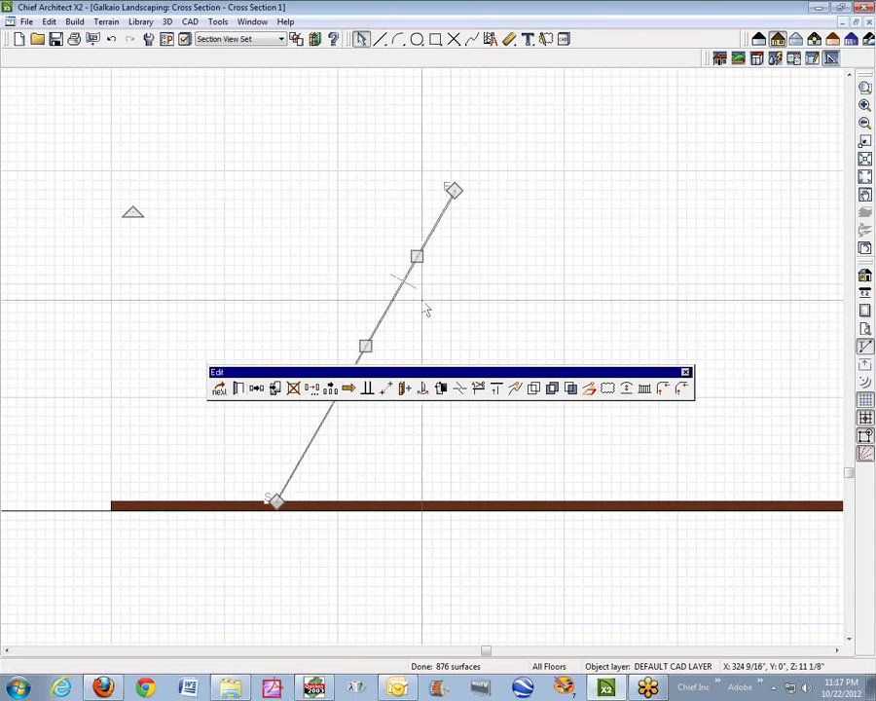
left_click_drag(250, 376, 278, 378)
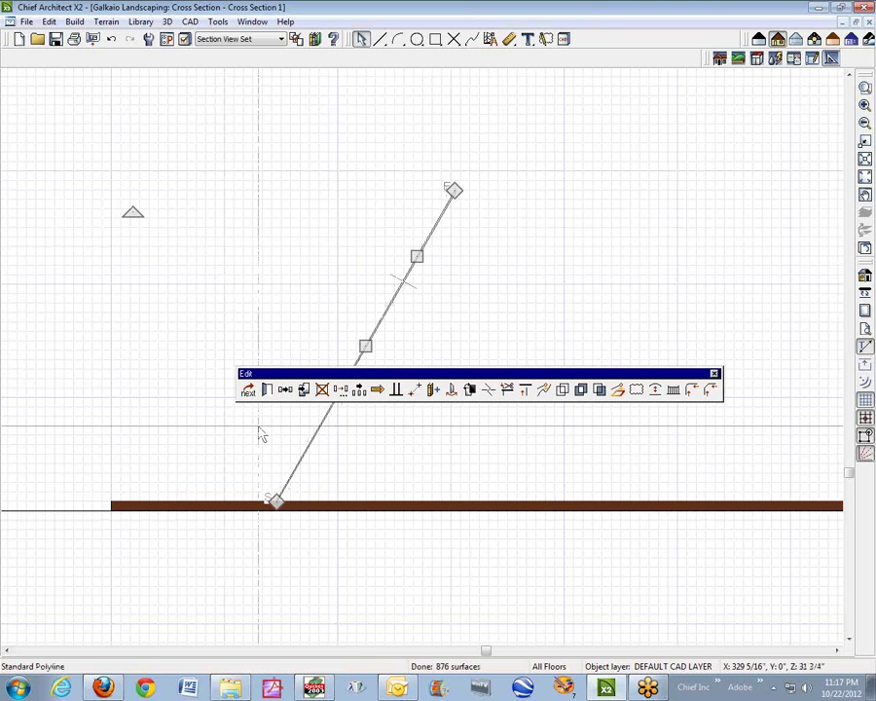
left_click(618, 391)
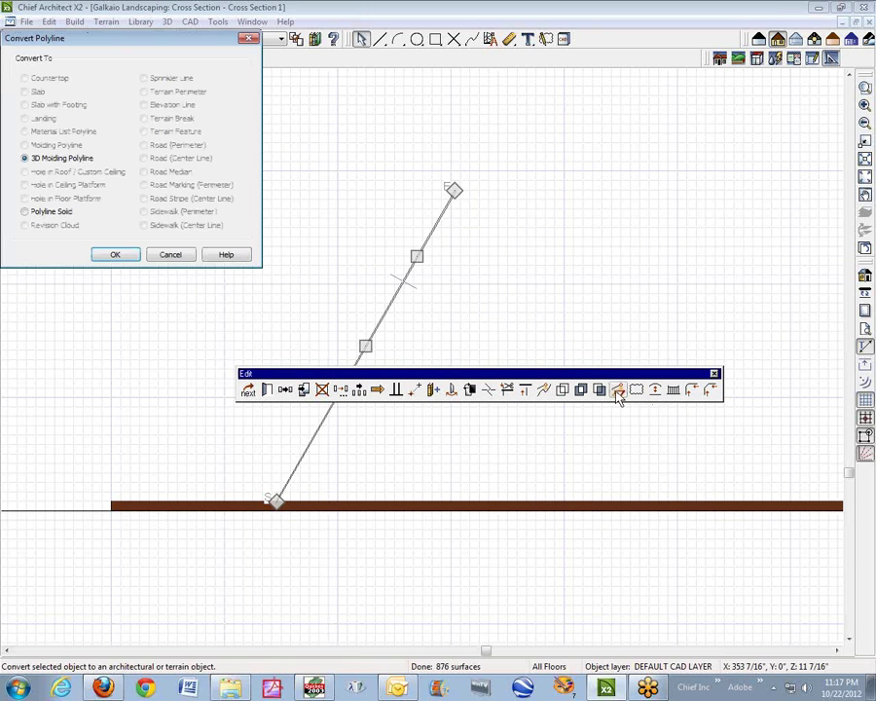
left_click_drag(119, 51, 320, 129)
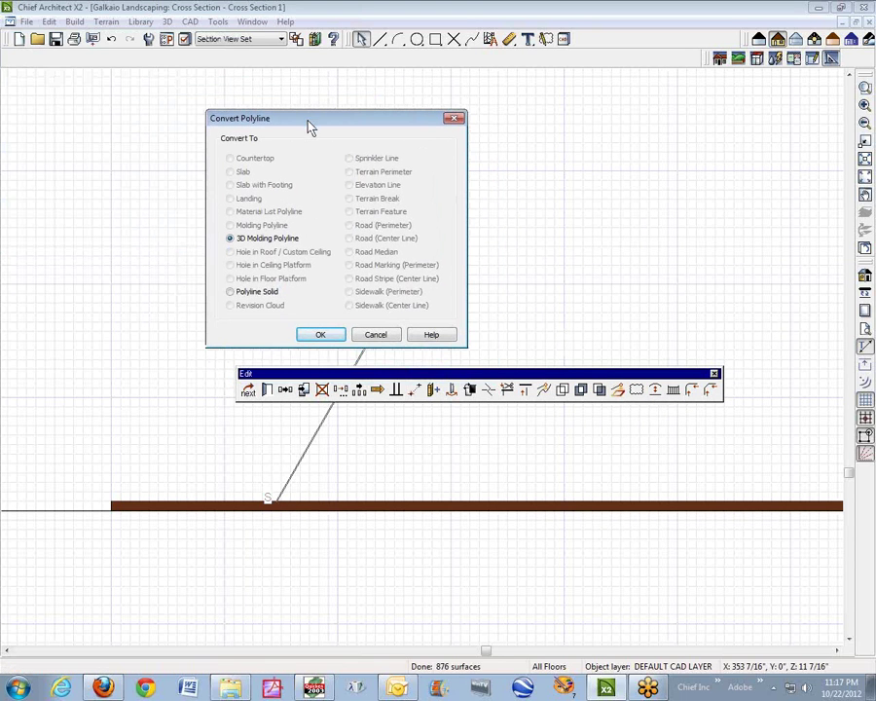
left_click(238, 294)
left_click(321, 336)
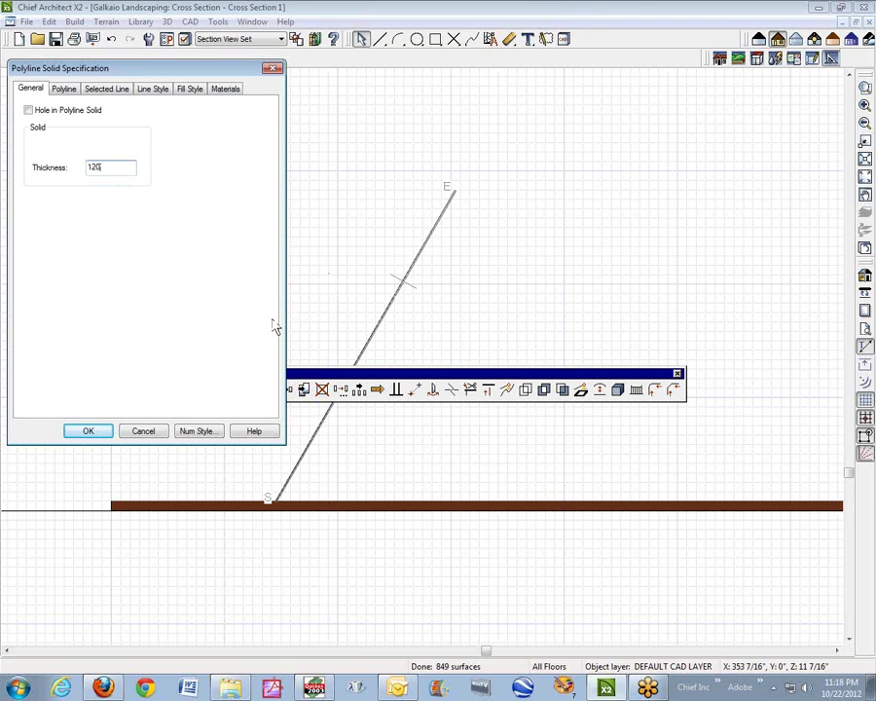
Step: Start choosing a library material for the polyline solid and go to the Fabric & Wall Coverings category
left_click(227, 88)
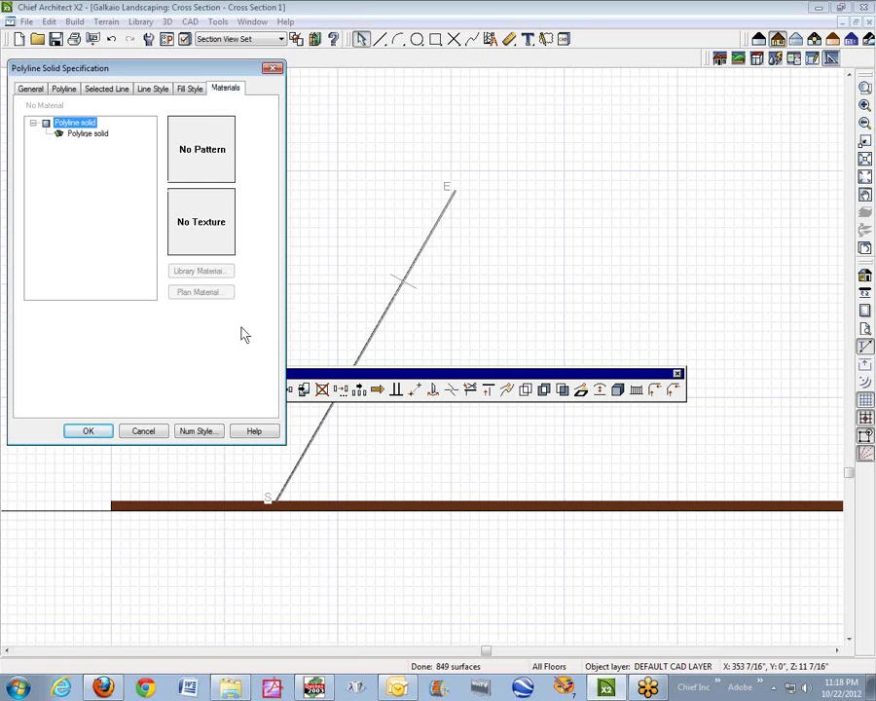
left_click(83, 133)
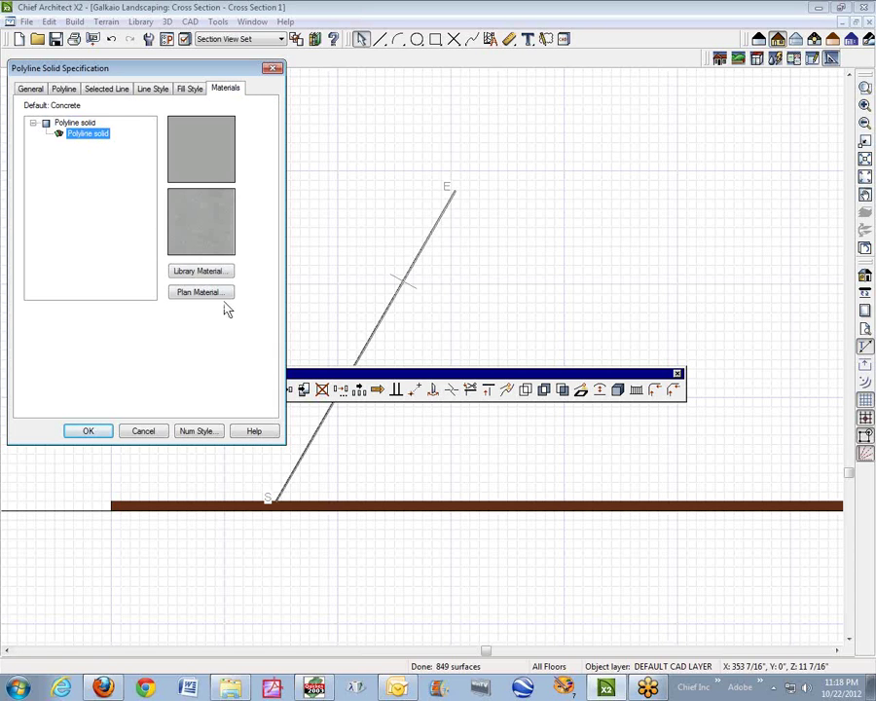
left_click(192, 274)
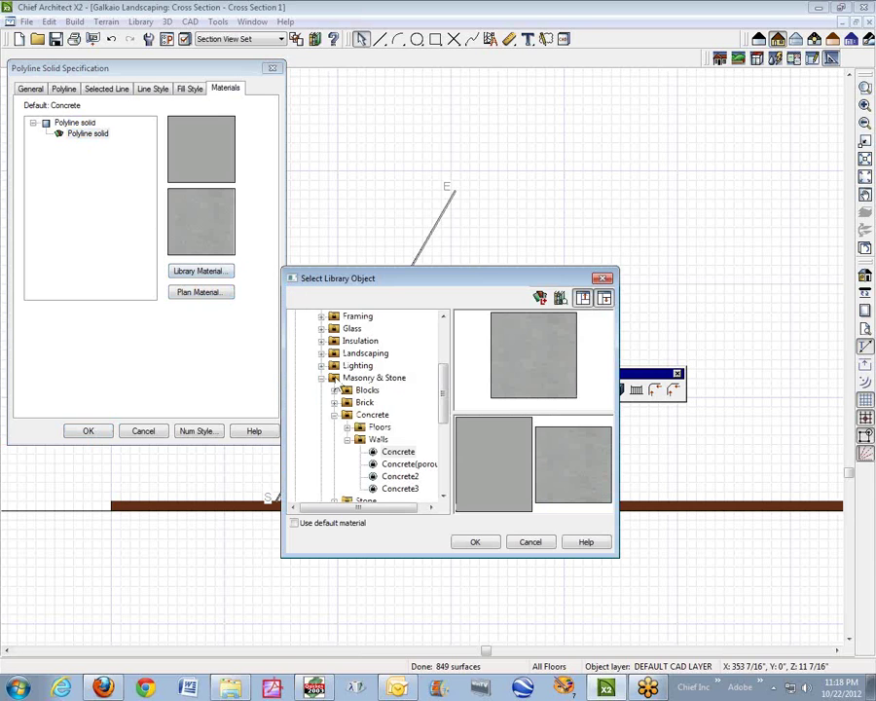
left_click(322, 377)
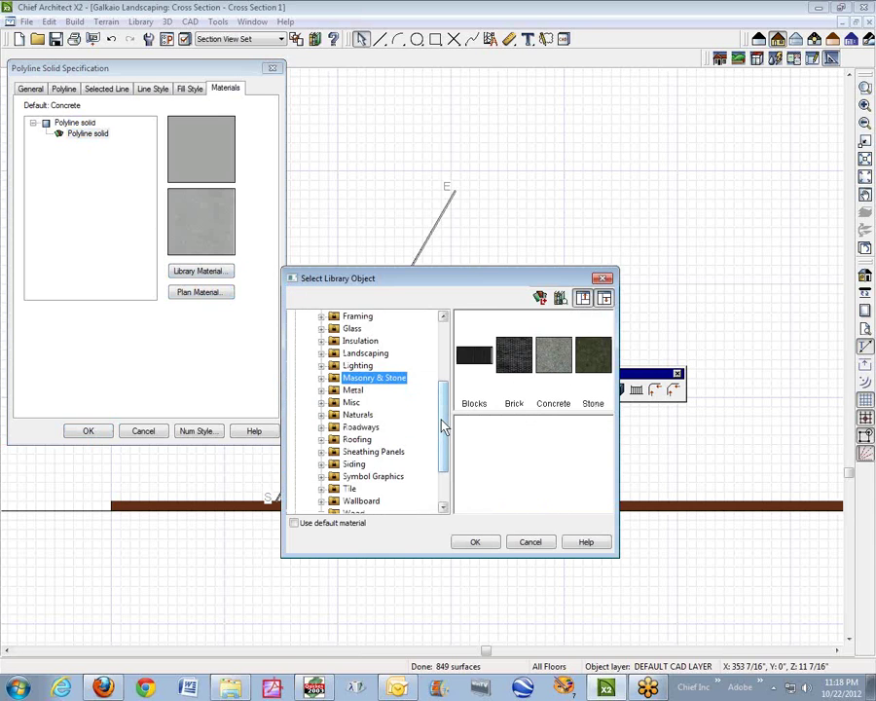
left_click_drag(440, 421, 440, 392)
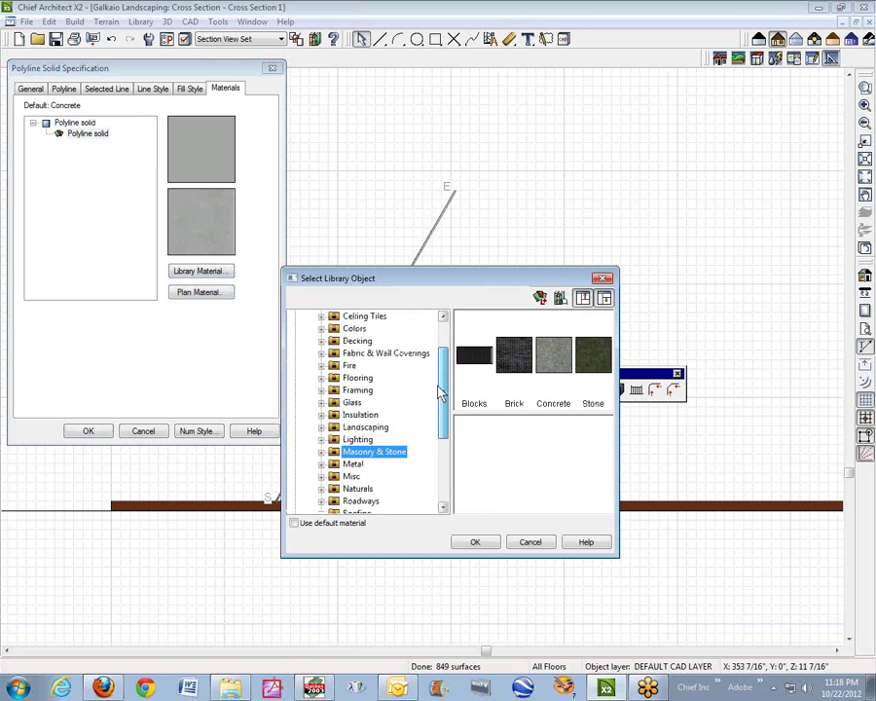
left_click(321, 354)
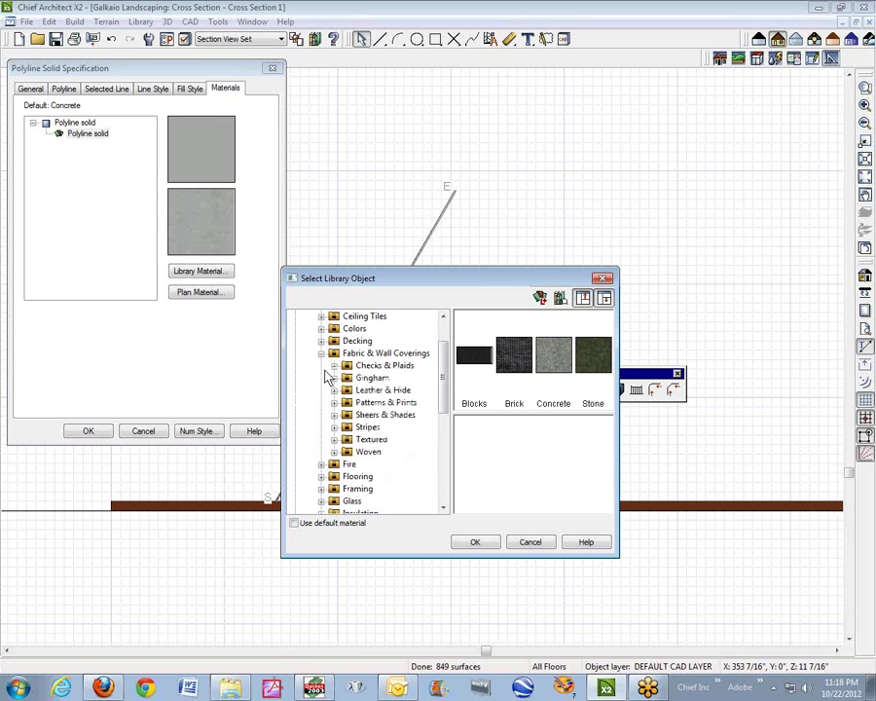
Step: Examine the fabric categories, including Woven, Textured, Leather & Hide, Checks & Plaids and Patterns & Prints, for a suitable material
left_click(350, 455)
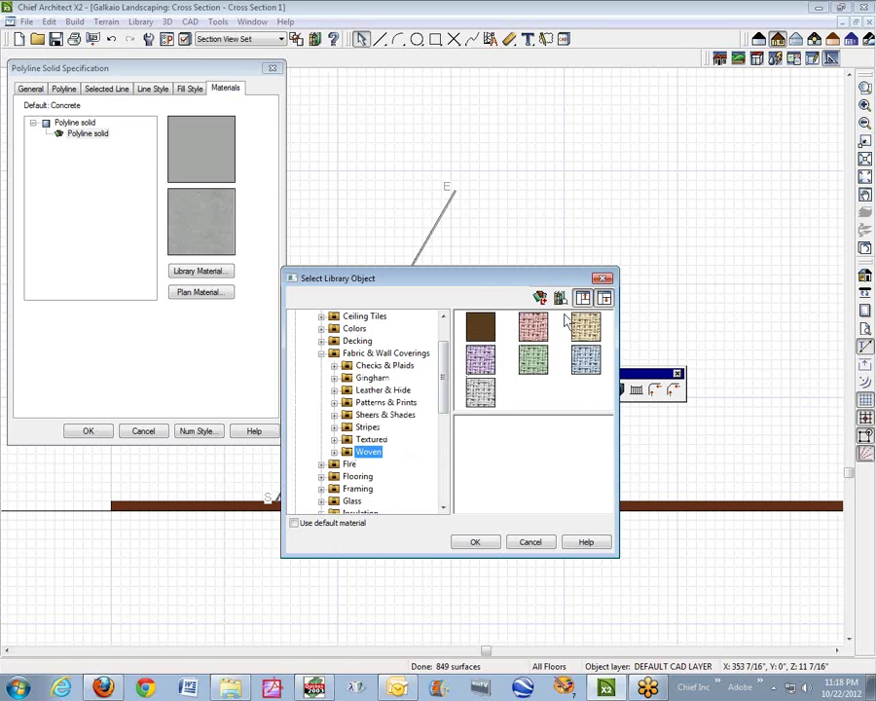
left_click(370, 440)
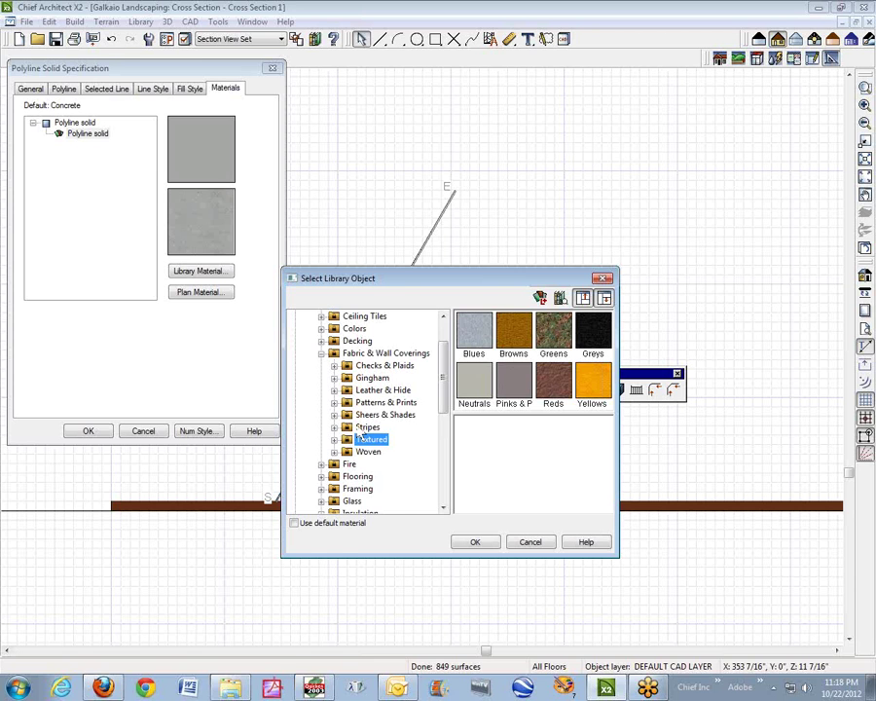
left_click(370, 390)
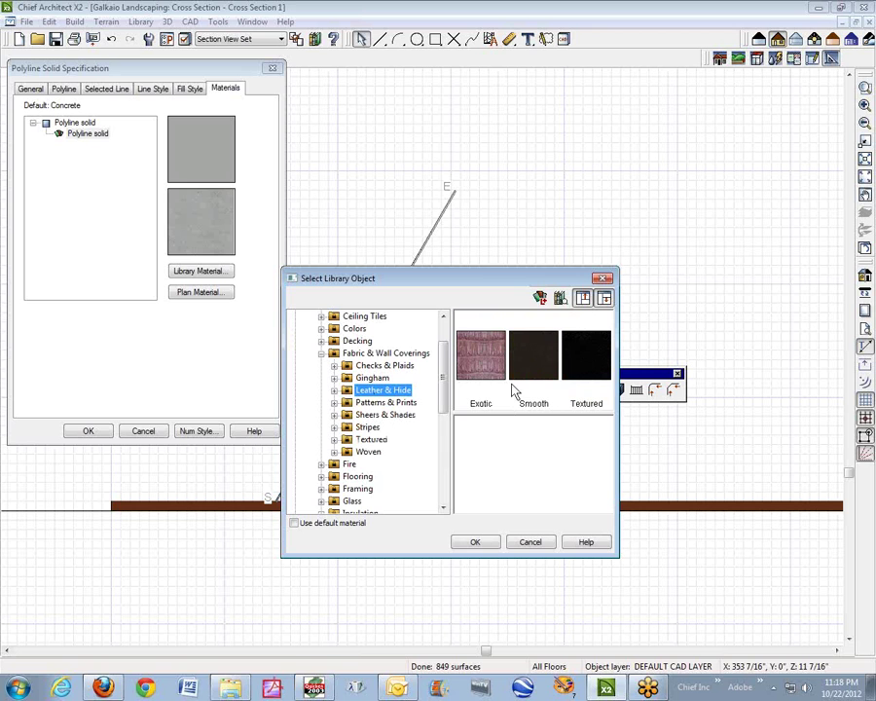
left_click(375, 379)
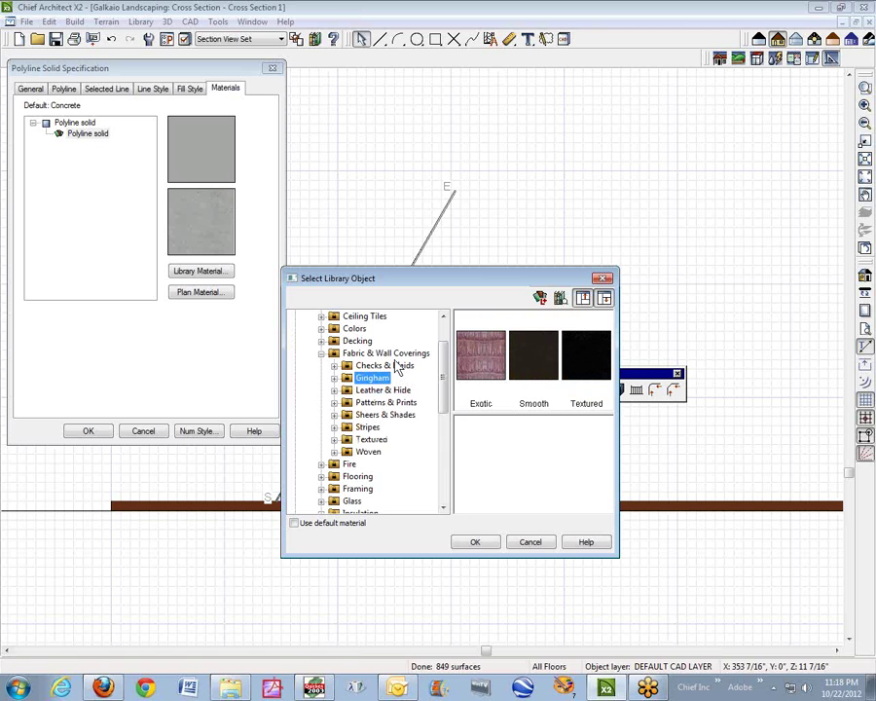
left_click(398, 368)
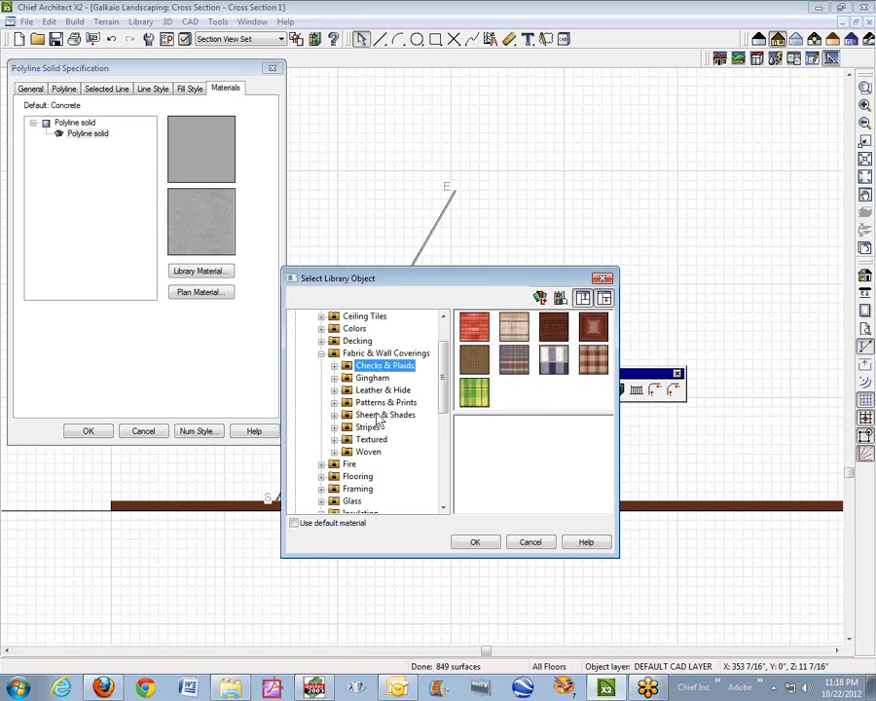
left_click(377, 390)
left_click(374, 403)
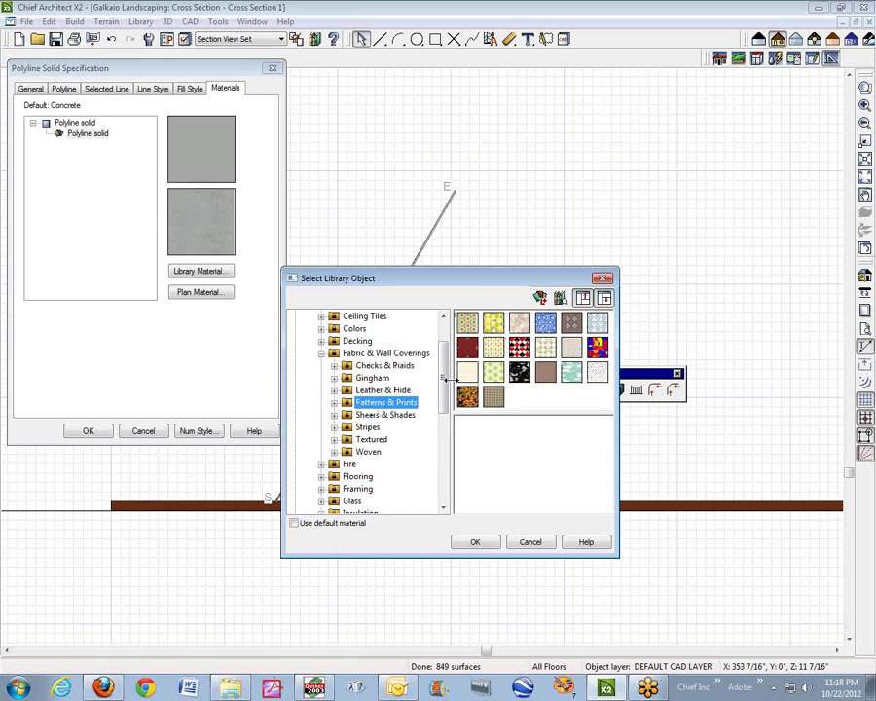
Step: Give the polyline solid the Parchment Shade material from Emissive Lampshade in Sheers & Shades and accept its specification
left_click(370, 416)
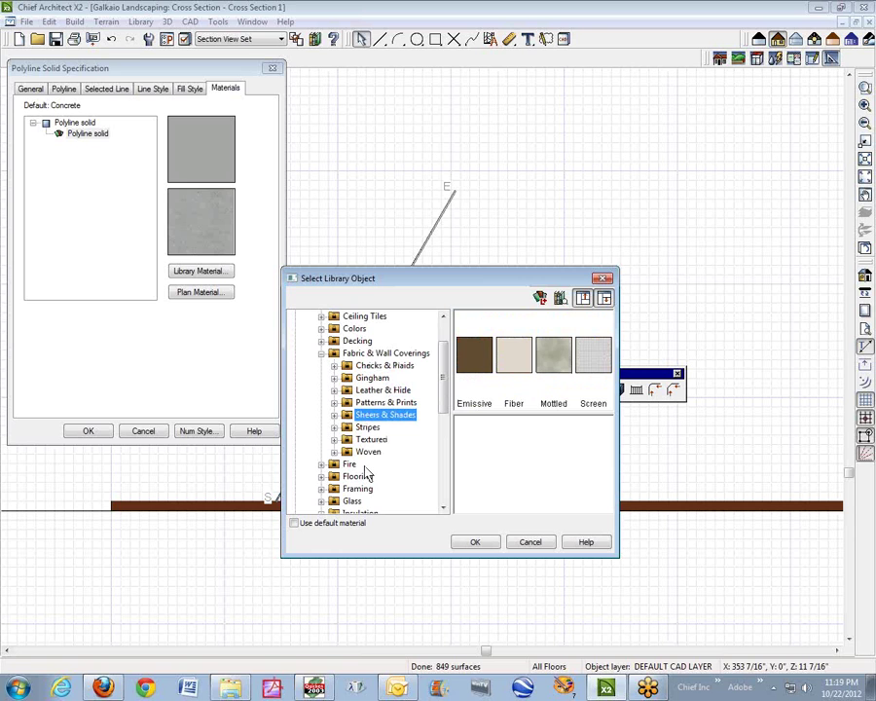
double_click(481, 363)
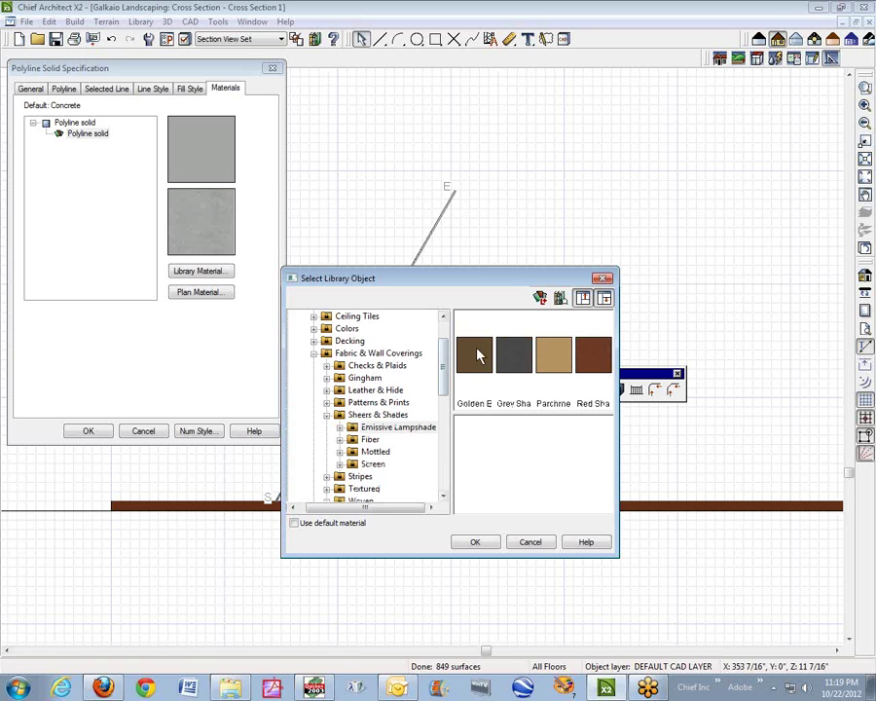
left_click(547, 359)
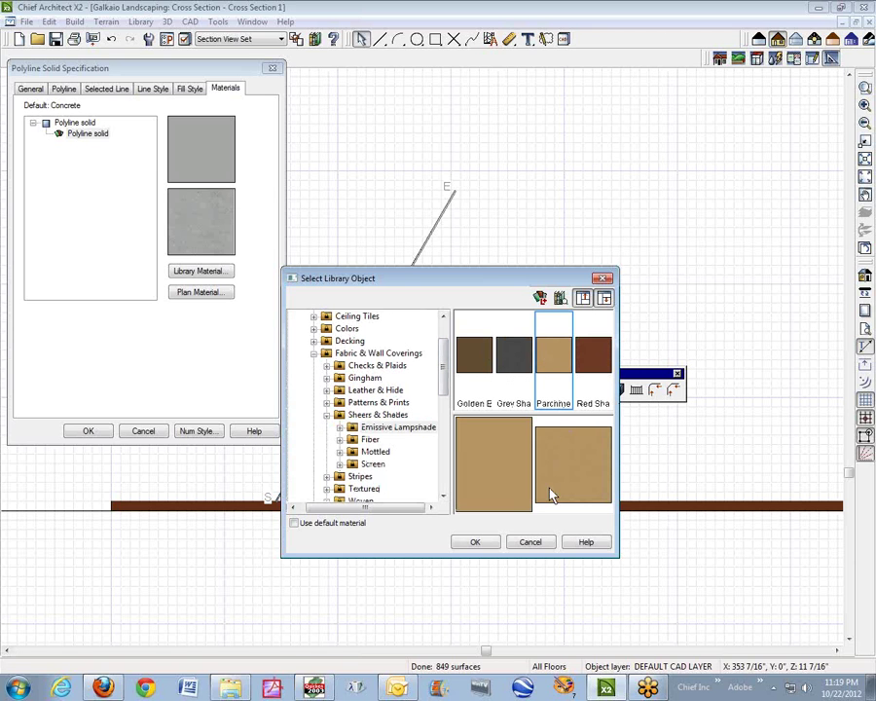
left_click(491, 544)
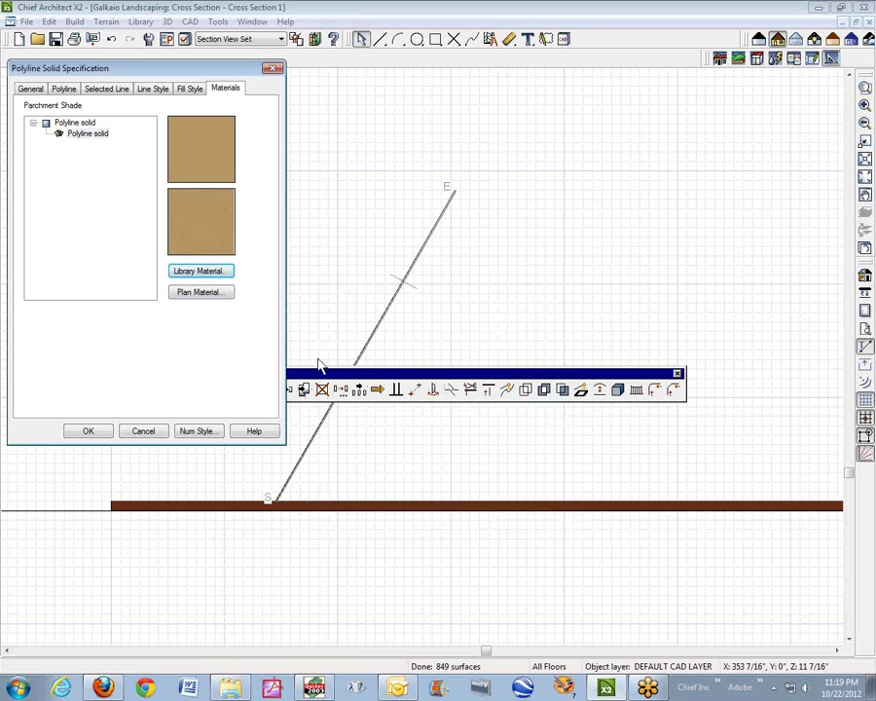
left_click(90, 433)
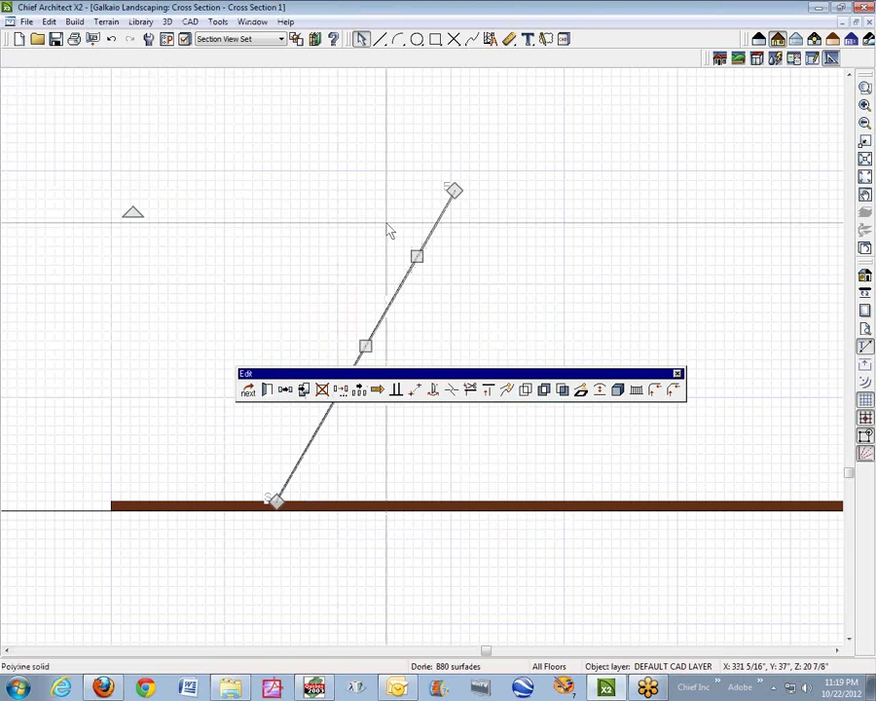
Step: In the floor plan, move the polyline solid into the planting bed, just beside the centre line of Cross Section 1
key("ctrl+Tab")
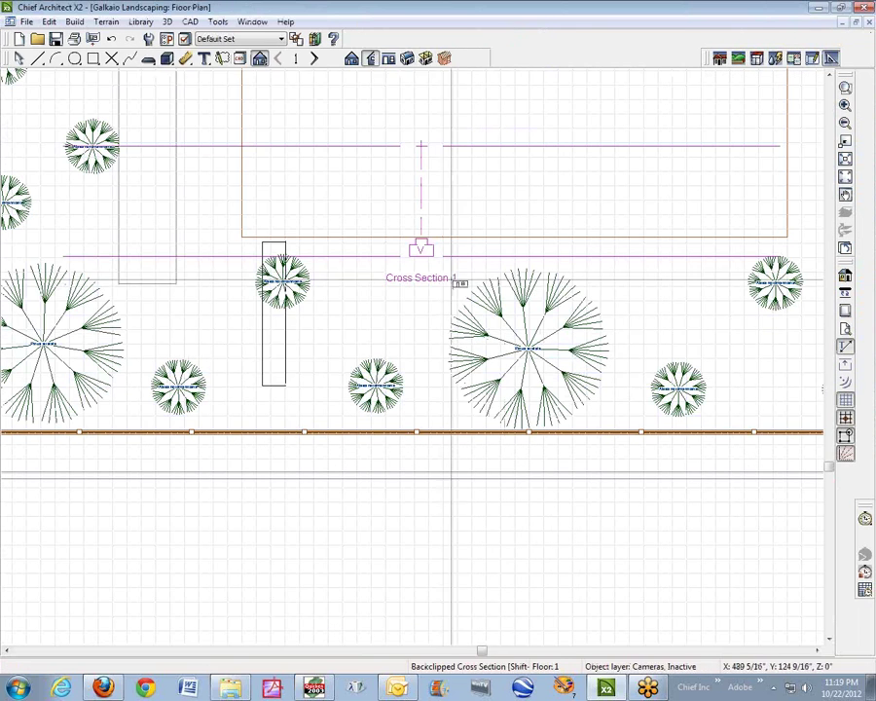
key("space")
left_click(273, 350)
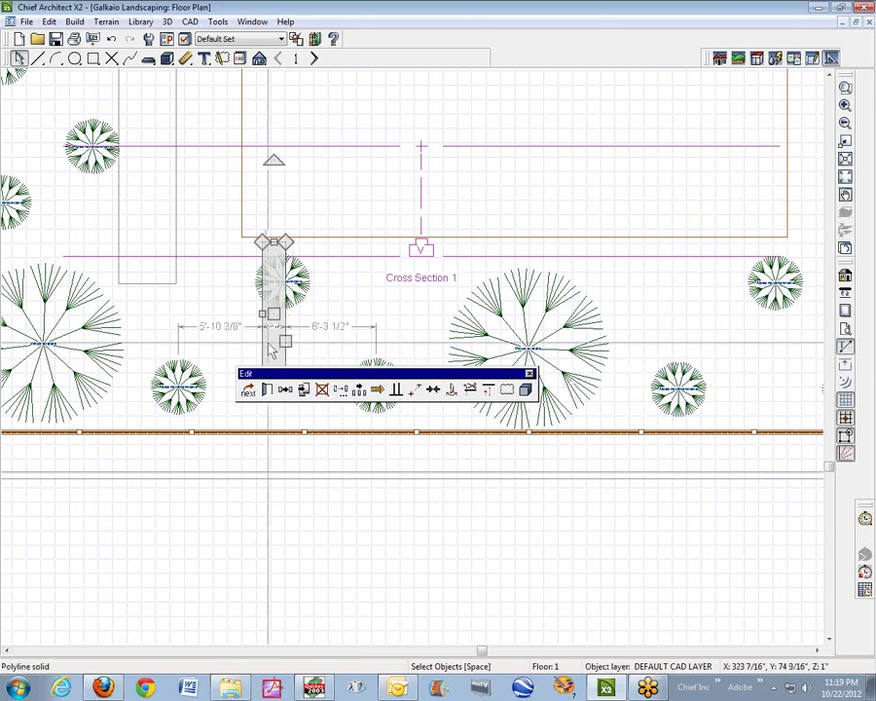
left_click_drag(274, 313, 400, 119)
left_click(465, 140)
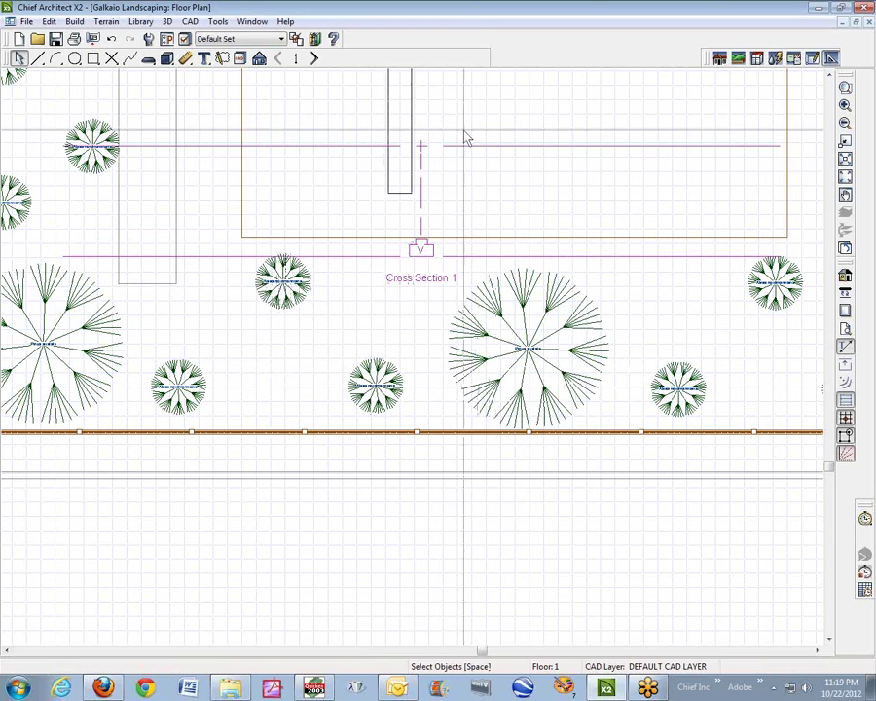
Step: Return to the cross section and examine the relocated slanted solid on the planting bed up close
key("ctrl+Tab")
key("ctrl+Tab")
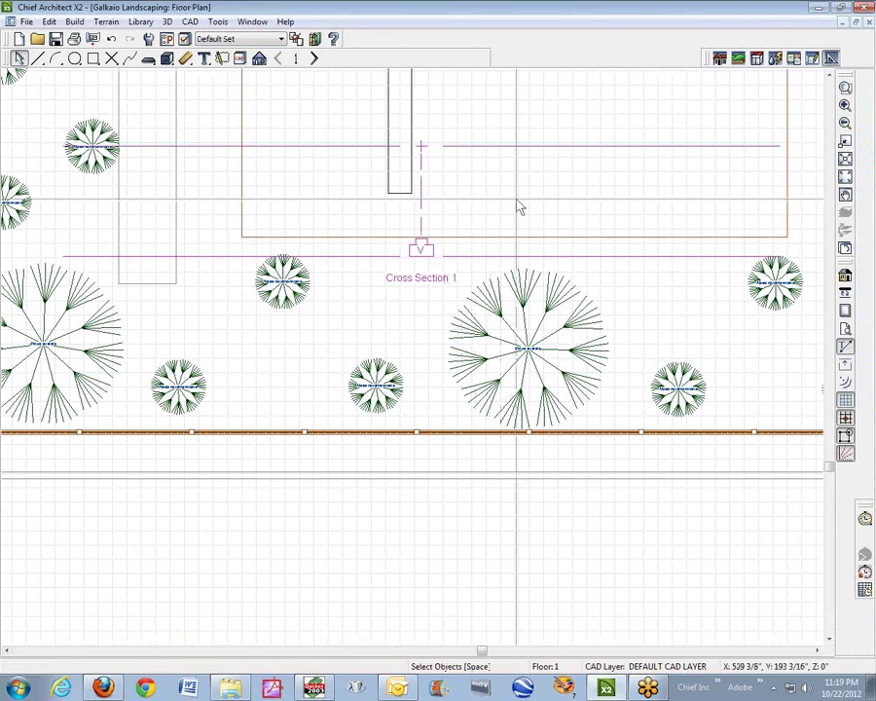
key("ctrl+Tab")
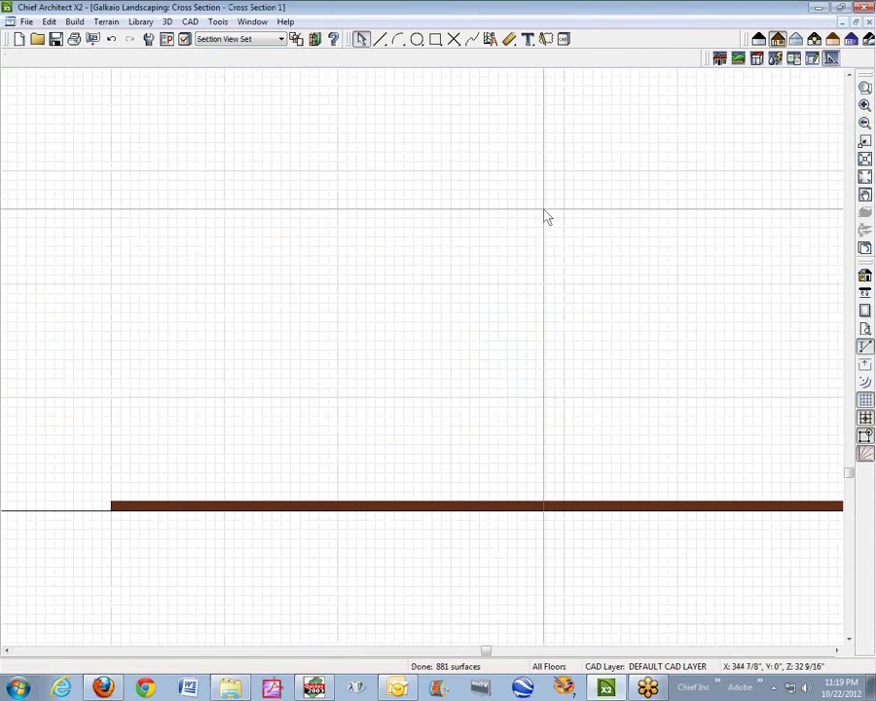
left_click(866, 176)
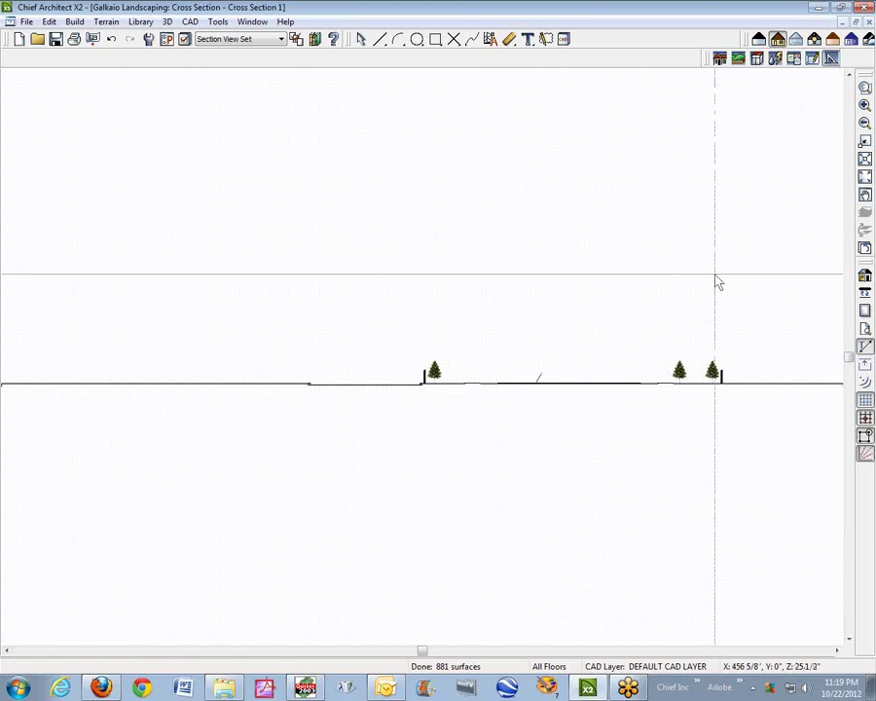
left_click(865, 86)
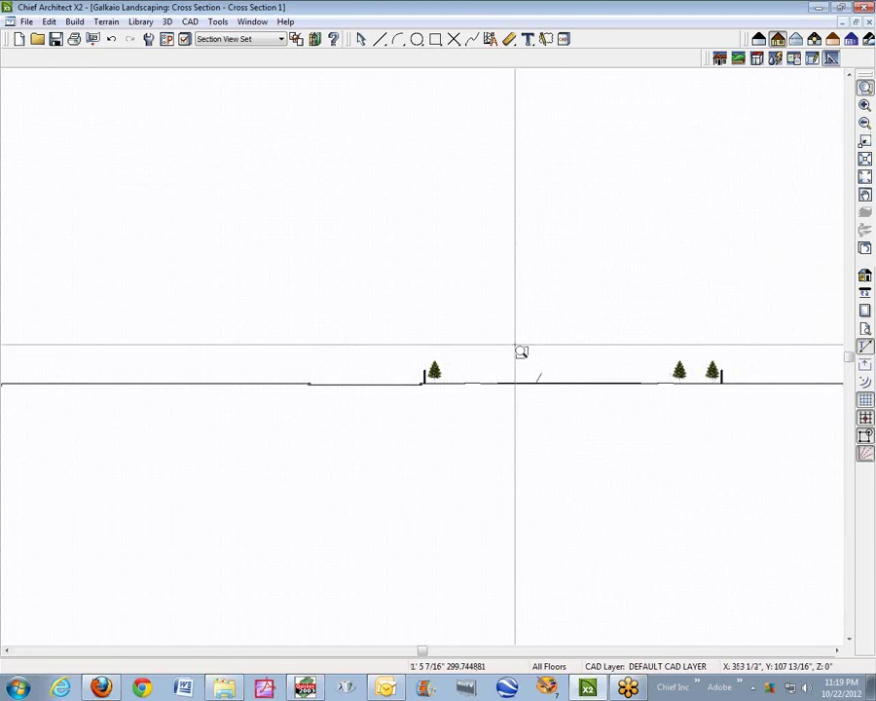
left_click_drag(515, 345, 581, 393)
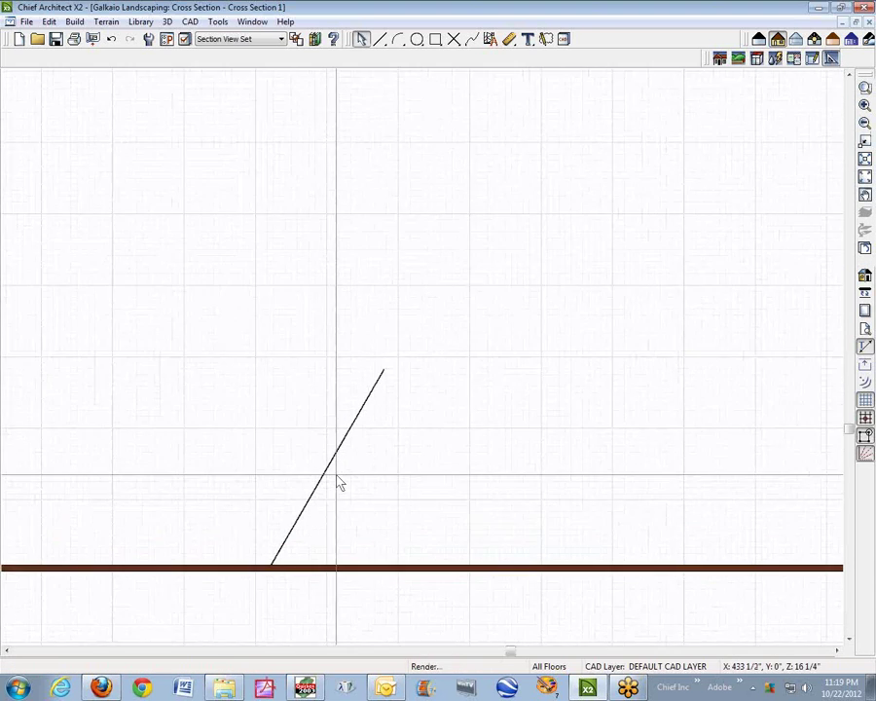
Step: In the floor plan, make a copy of the slanted polyline solid at its current location in the planting bed
scroll(336, 475, "up", 1)
key("ctrl+Tab")
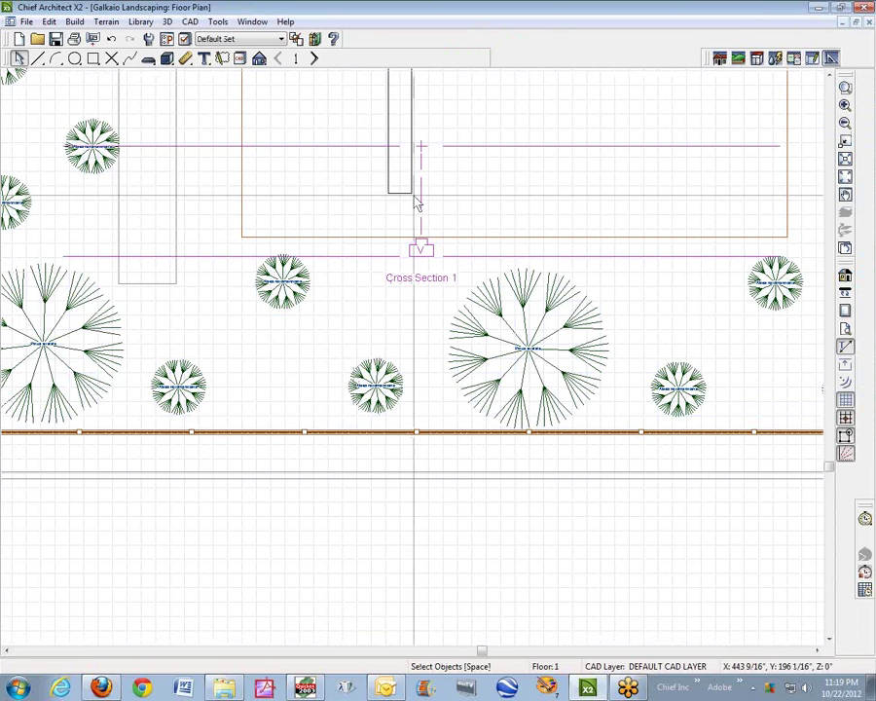
left_click(829, 76)
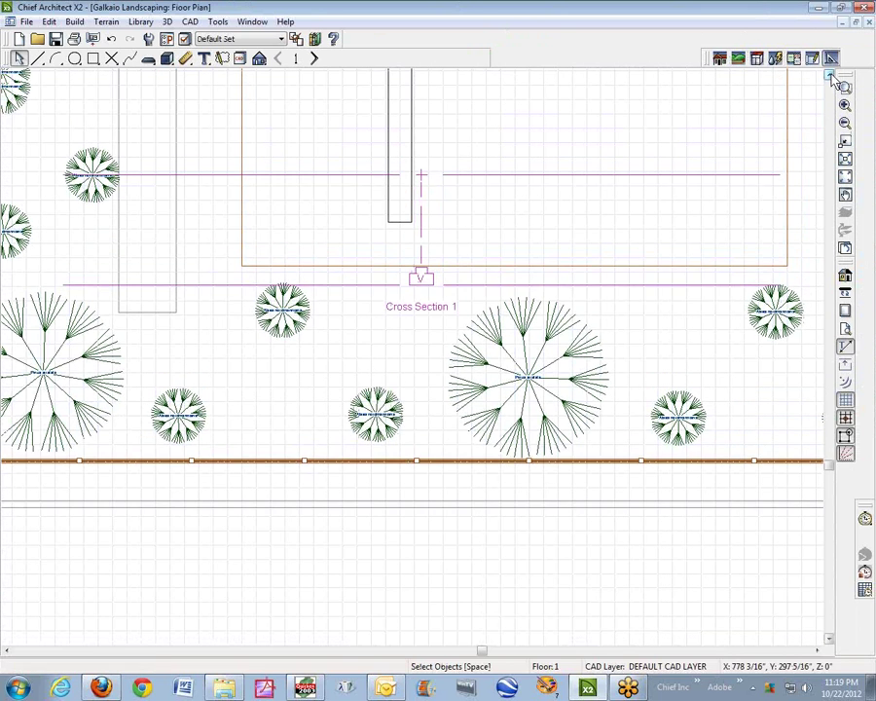
left_click(829, 76)
left_click(830, 76)
left_click(829, 76)
scroll(409, 254, "up", 1)
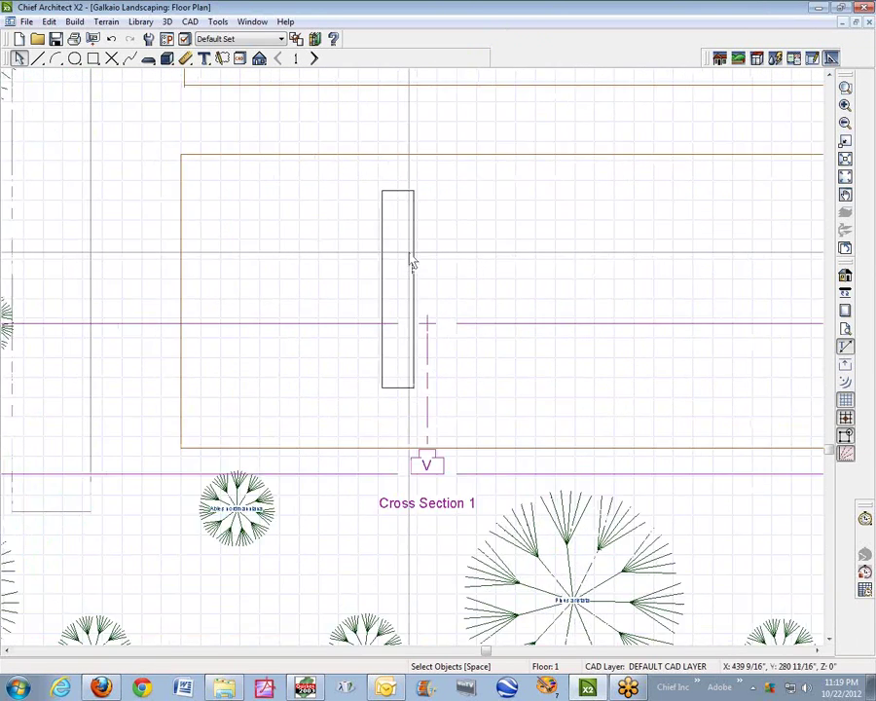
scroll(411, 261, "up", 1)
left_click(417, 246)
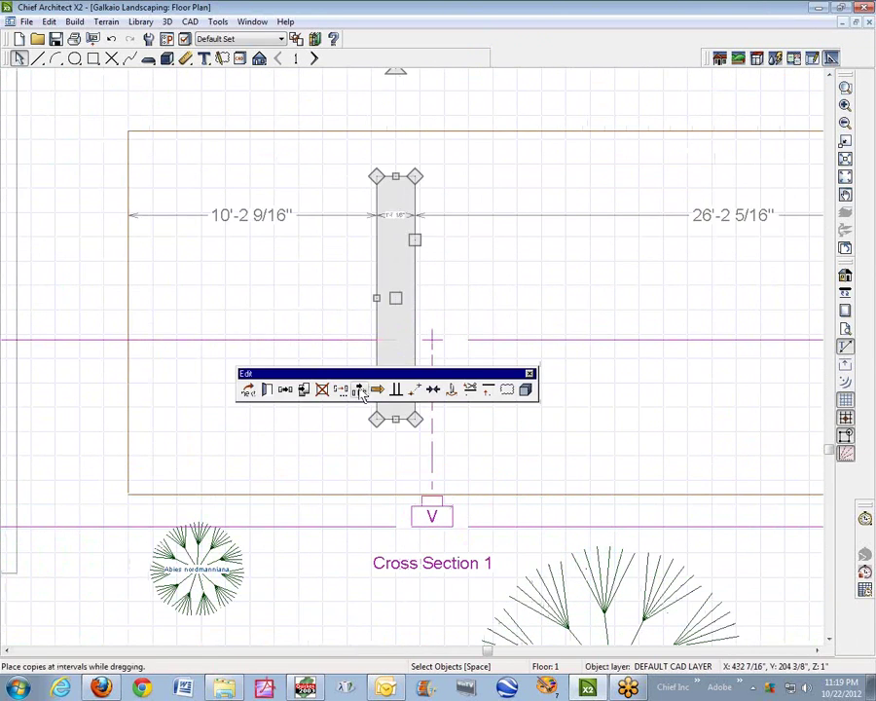
left_click(304, 394)
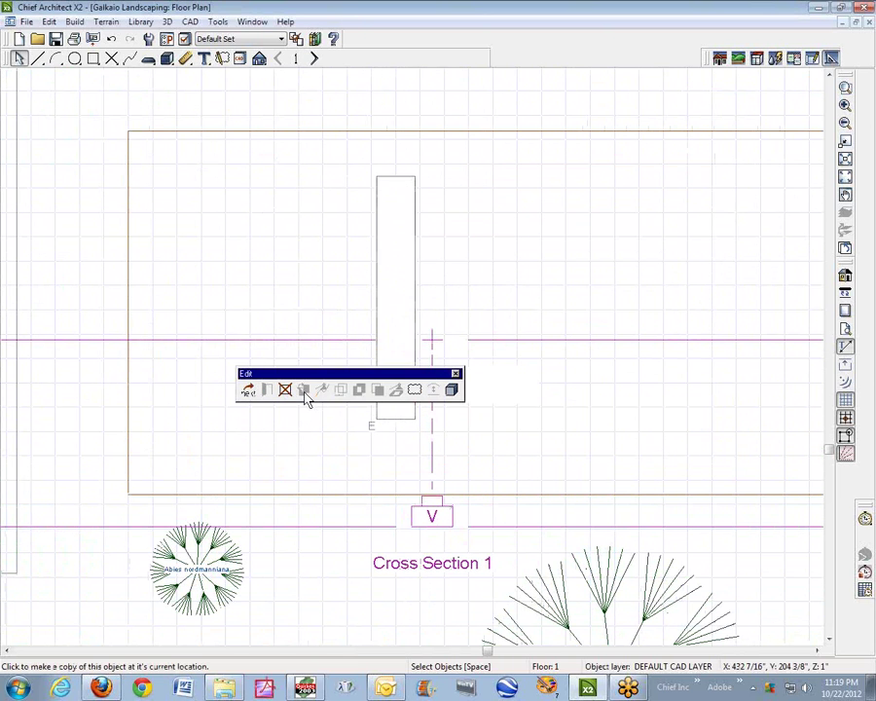
left_click(410, 304)
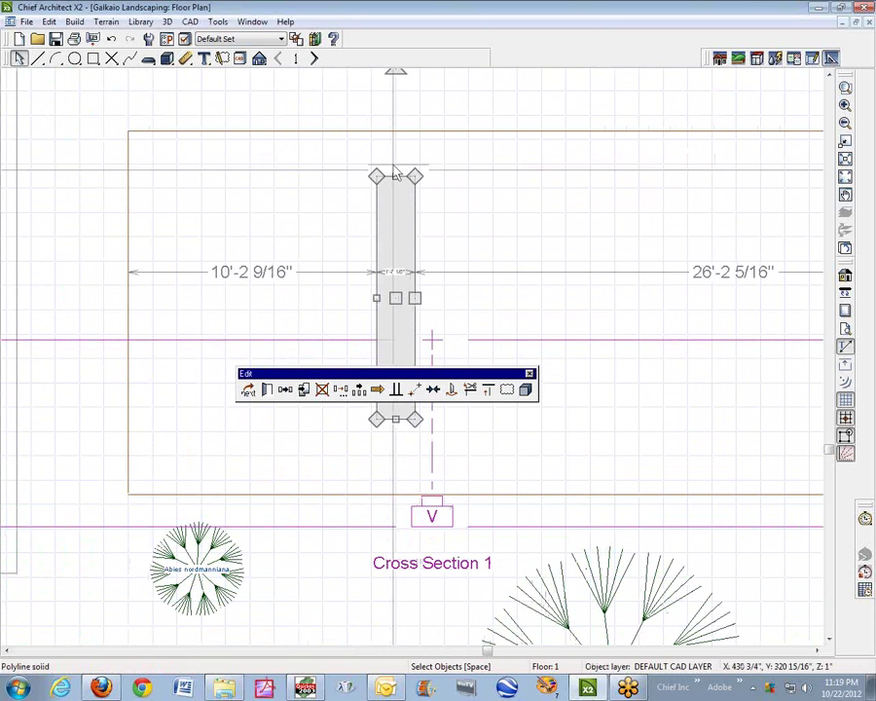
Step: Rotate the copied solid 180° and move it flush beside the original so the pair forms a tent in Cross Section 1
left_click_drag(396, 173, 387, 548)
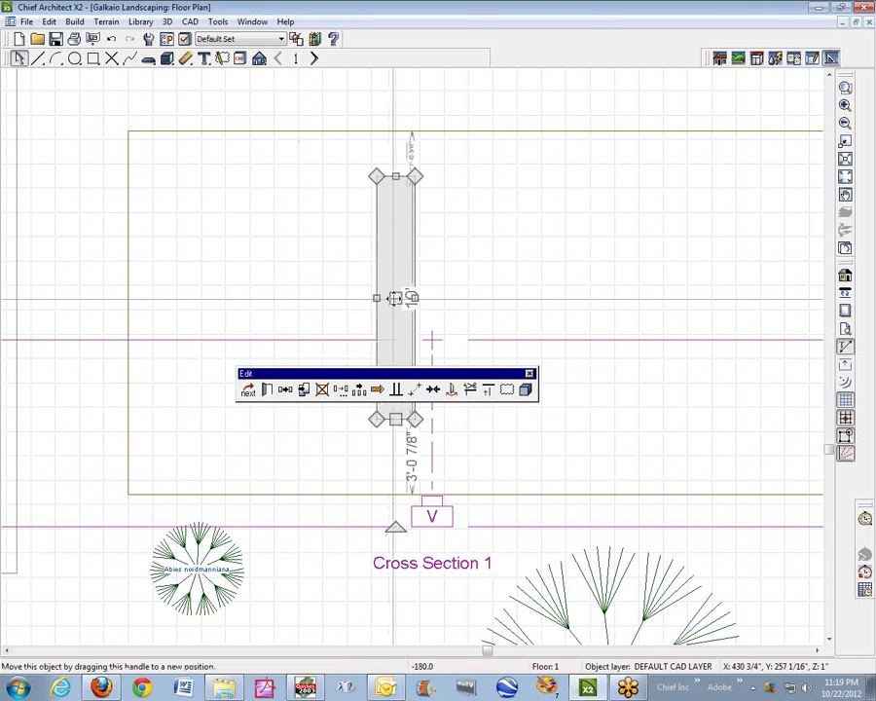
left_click_drag(394, 297, 434, 298)
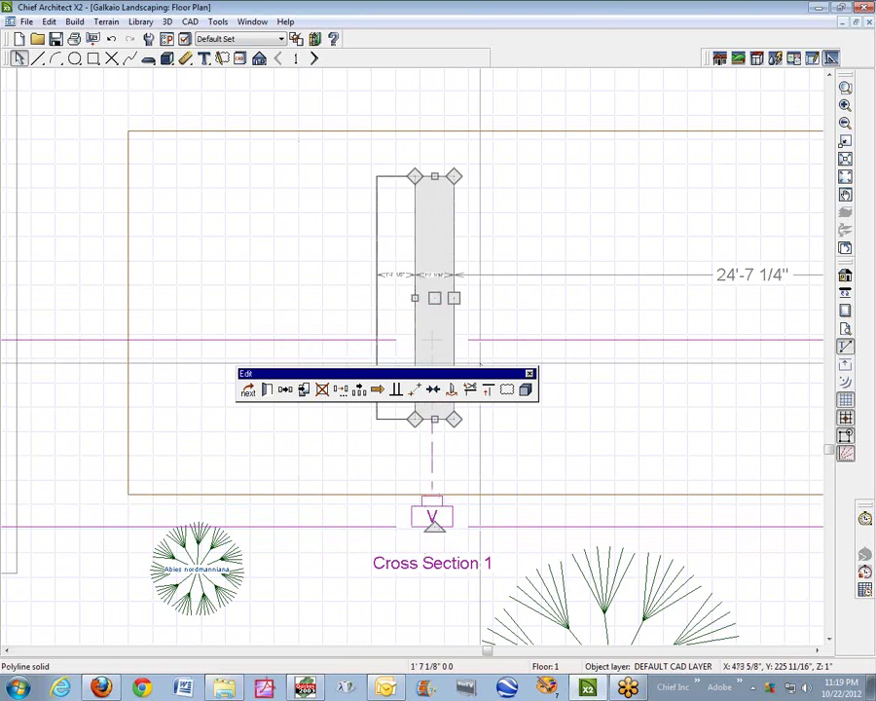
left_click(480, 429)
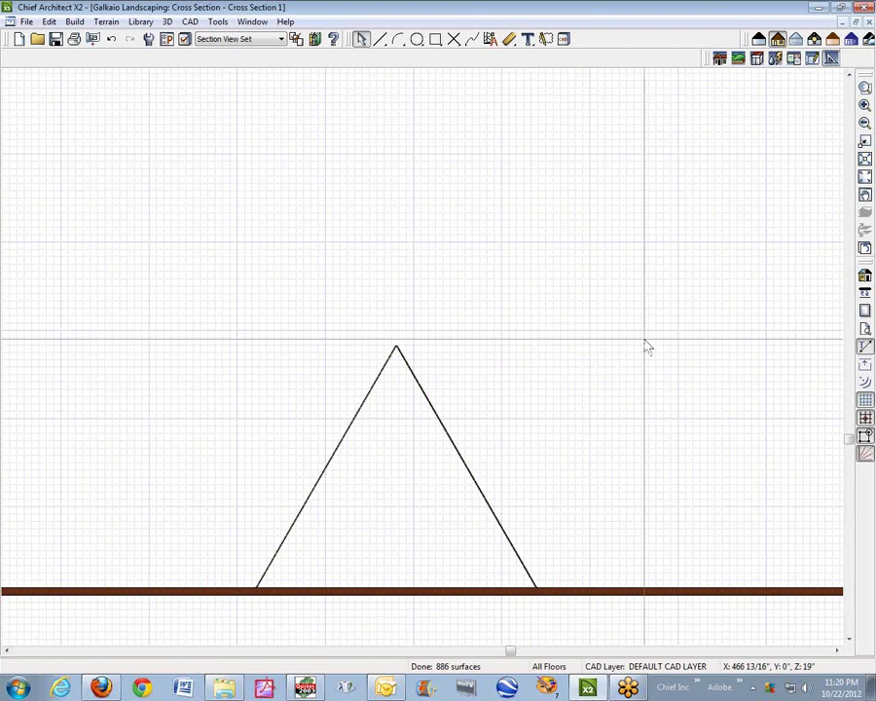
key("ctrl+F4")
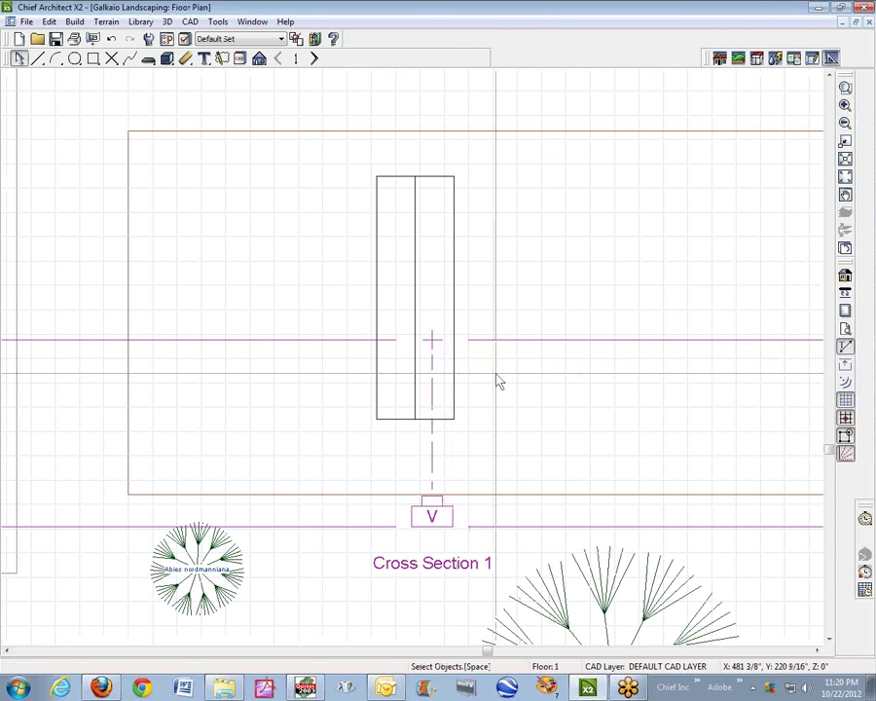
Step: In the floor plan, set the length of both polyline solids to 8 feet
left_click(442, 192)
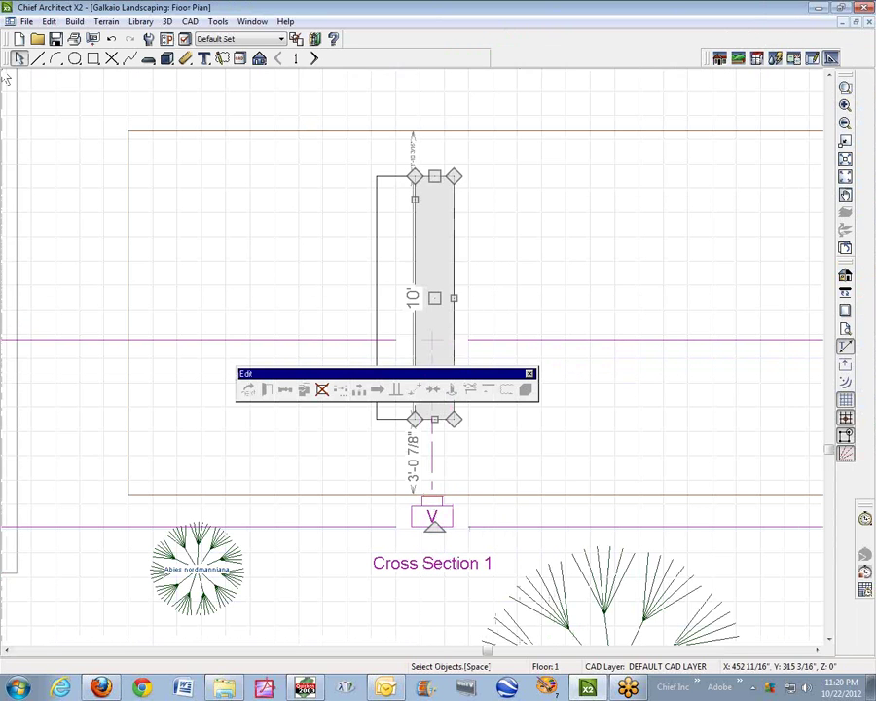
left_click(413, 296)
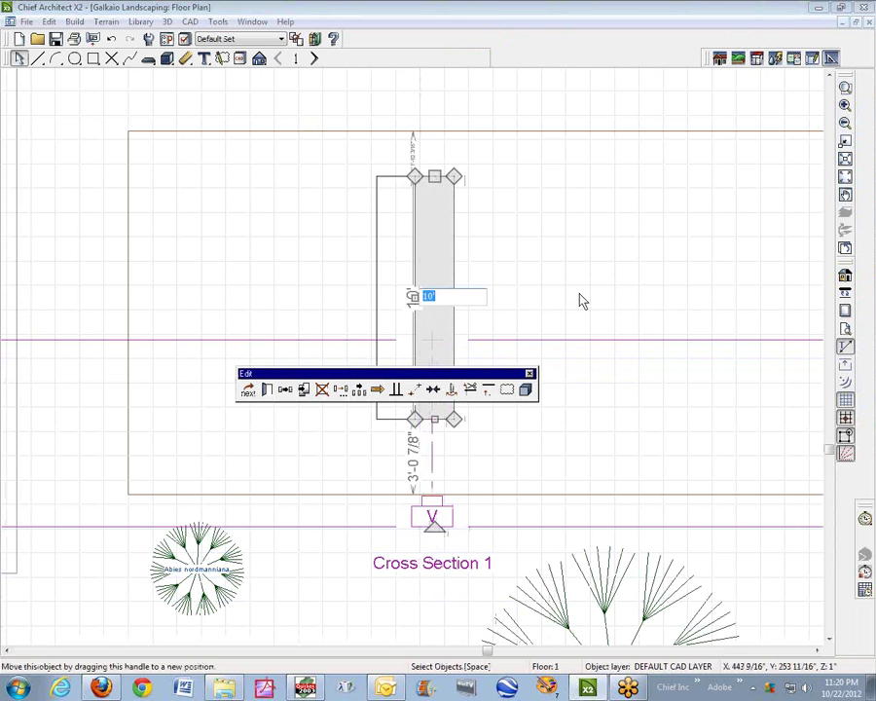
type("8")
key("Return")
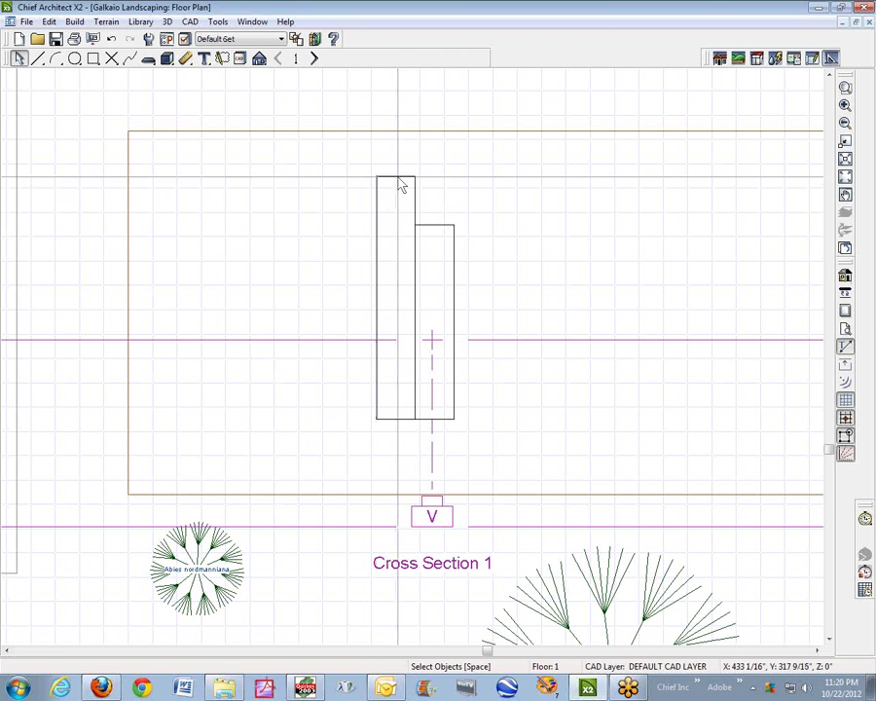
left_click(401, 211)
left_click(373, 296)
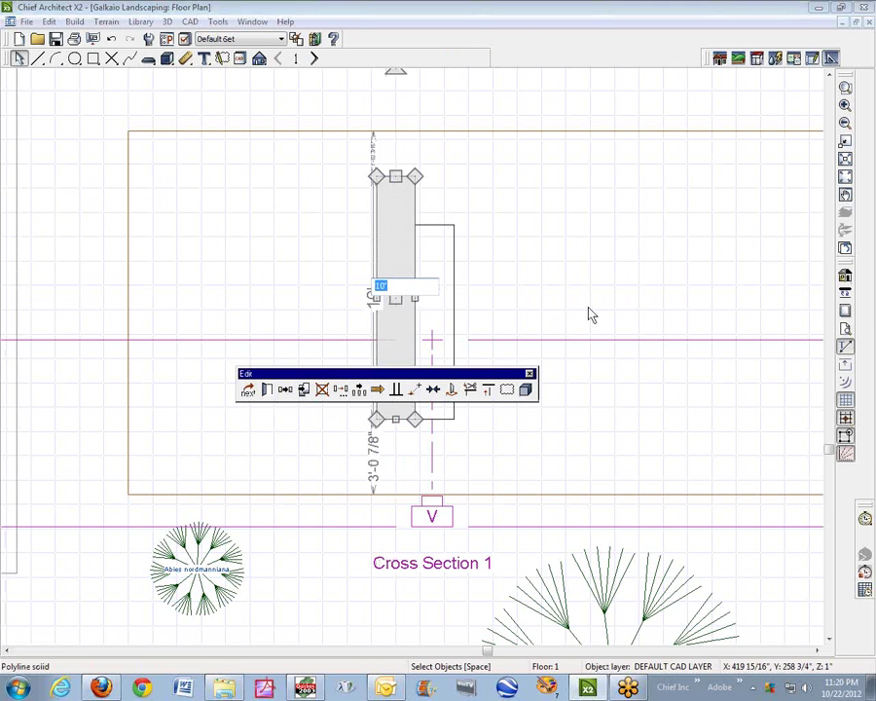
type("8")
key("Return")
Step: Create an orthographic full overview and examine the tent-shaped pair of solids on the planting bed from the street side
left_click(521, 391)
key("ctrl+Tab")
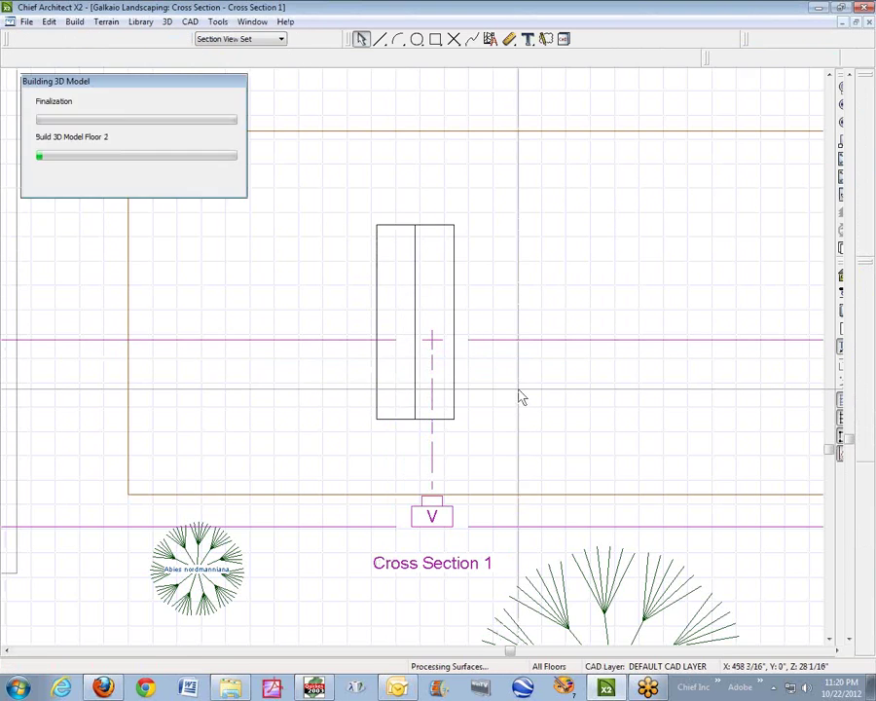
key("ctrl+Tab")
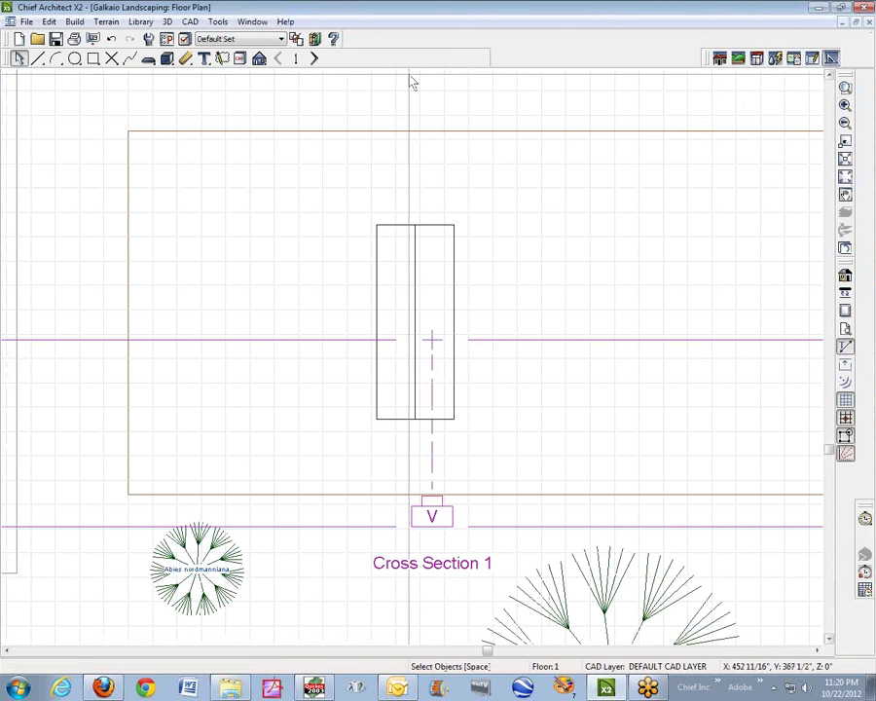
left_click(259, 59)
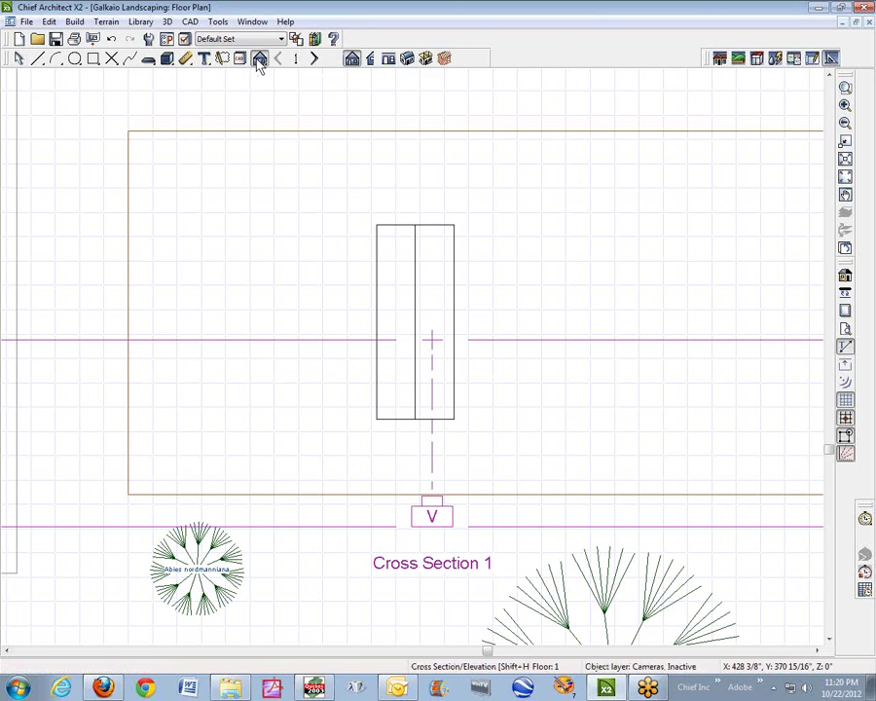
left_click(408, 59)
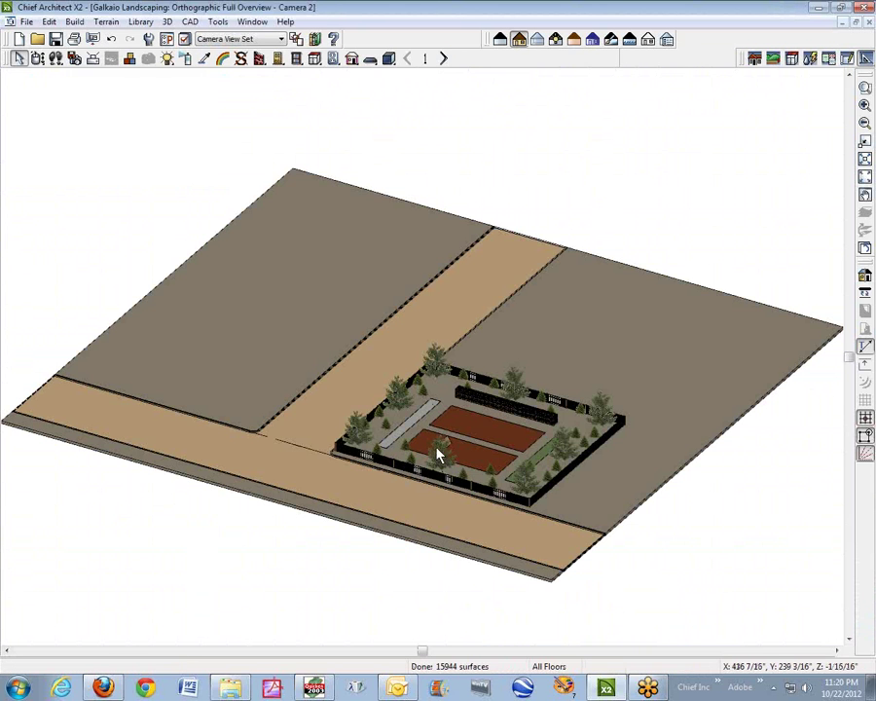
scroll(439, 452, "up", 8)
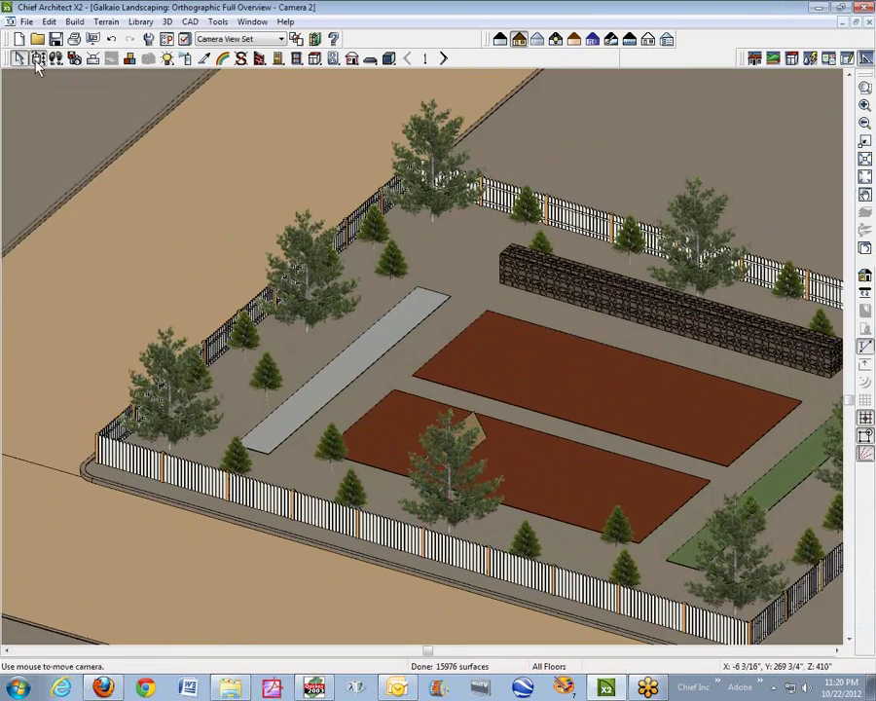
left_click(37, 64)
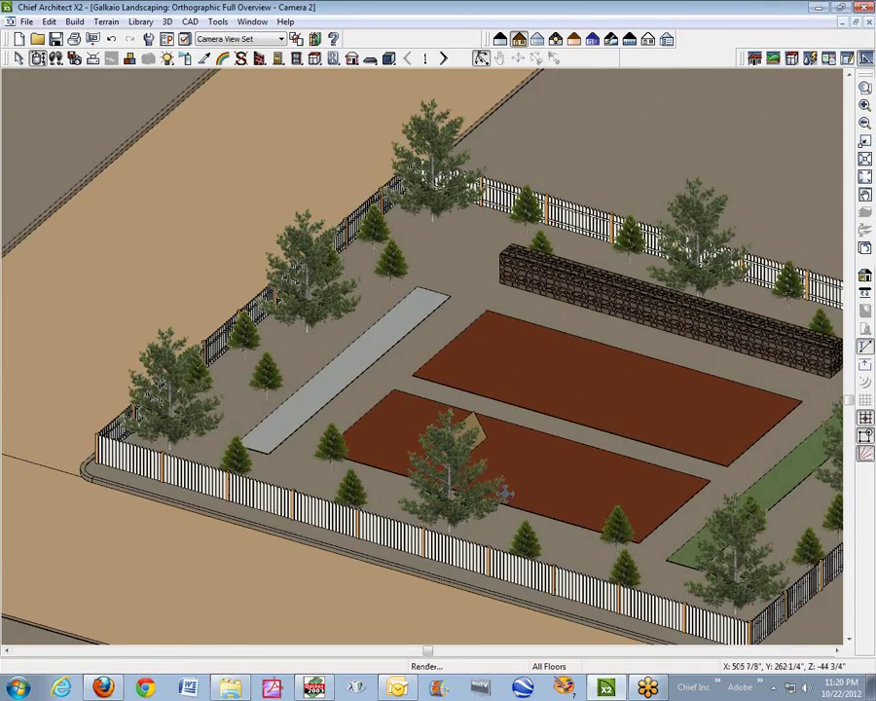
left_click_drag(504, 493, 490, 474)
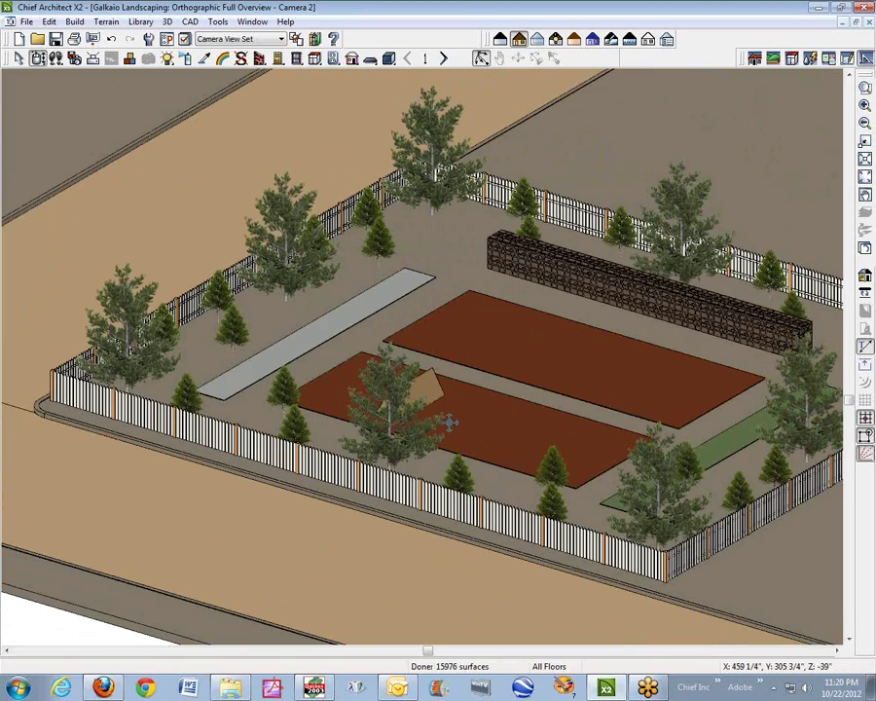
left_click_drag(489, 474, 268, 408)
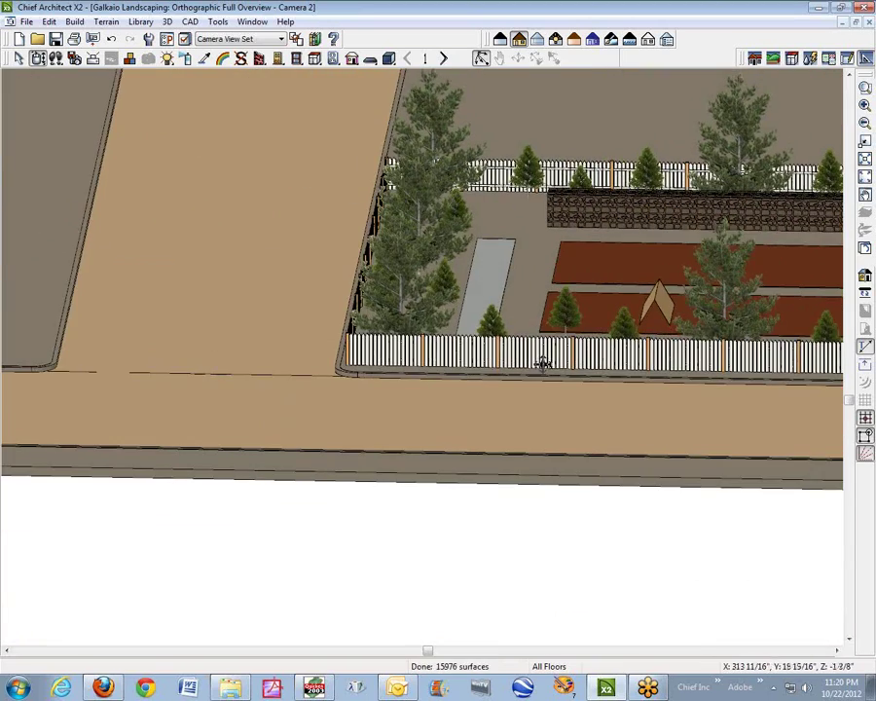
scroll(668, 337, "up", 5)
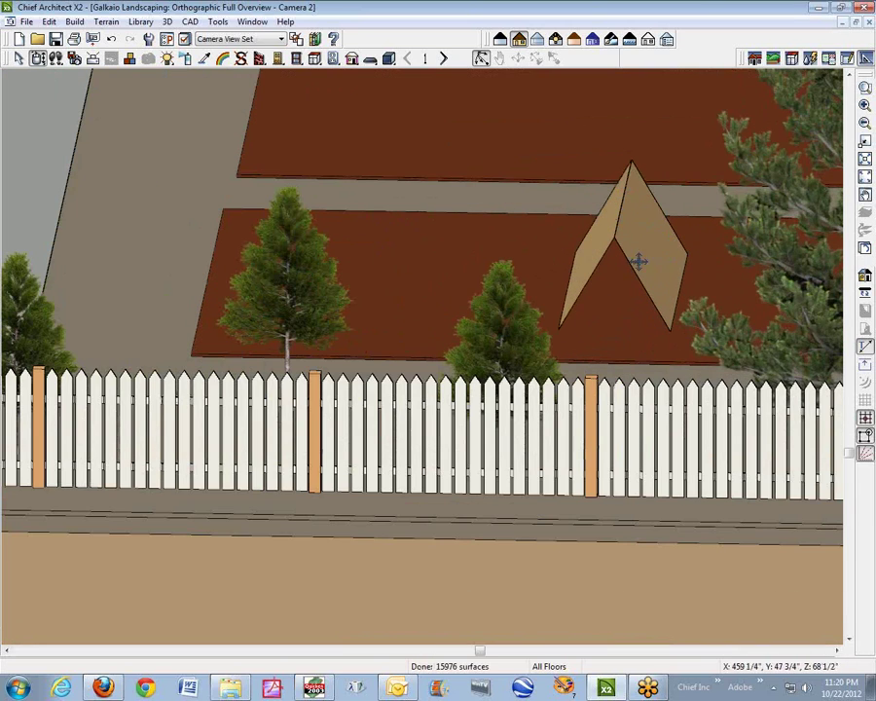
Step: In Cross Section 1, draw a rectangular polyline about 3'-1" tall on the planting bed, beside the tent shape
key("ctrl+Tab")
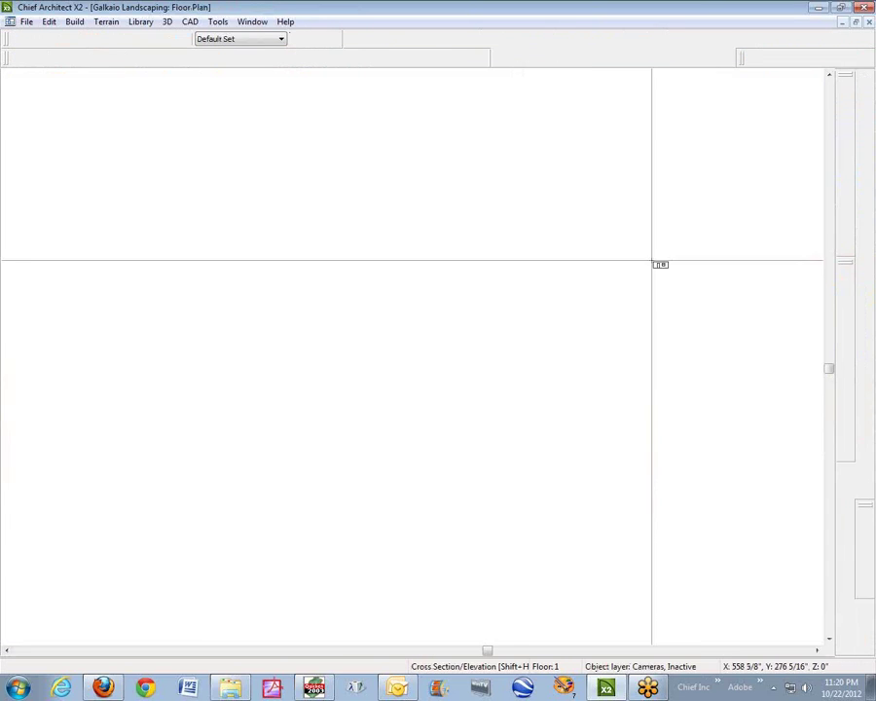
key("ctrl+Tab")
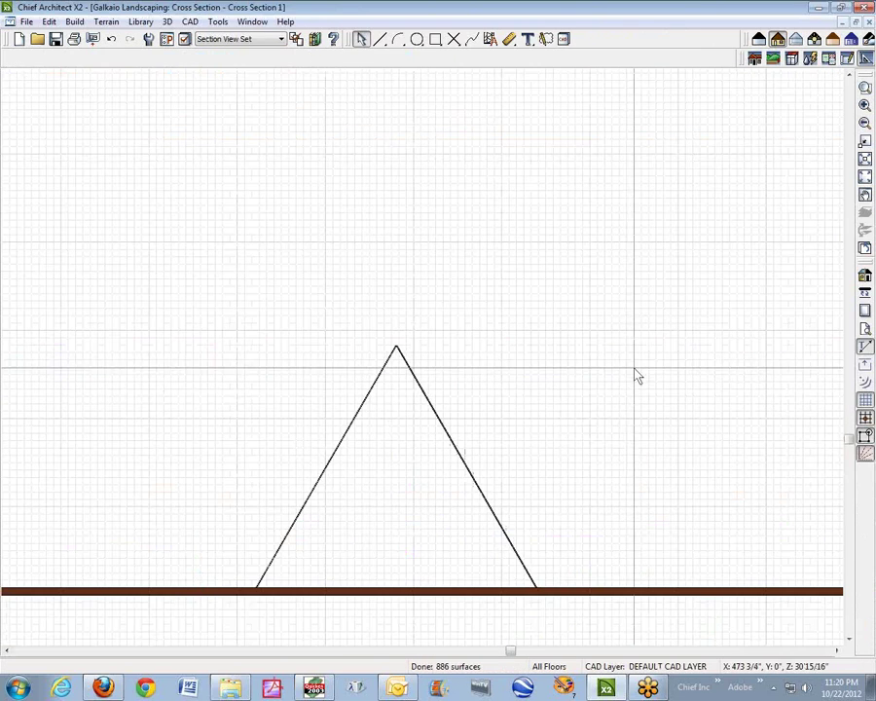
left_click(837, 650)
left_click(837, 650)
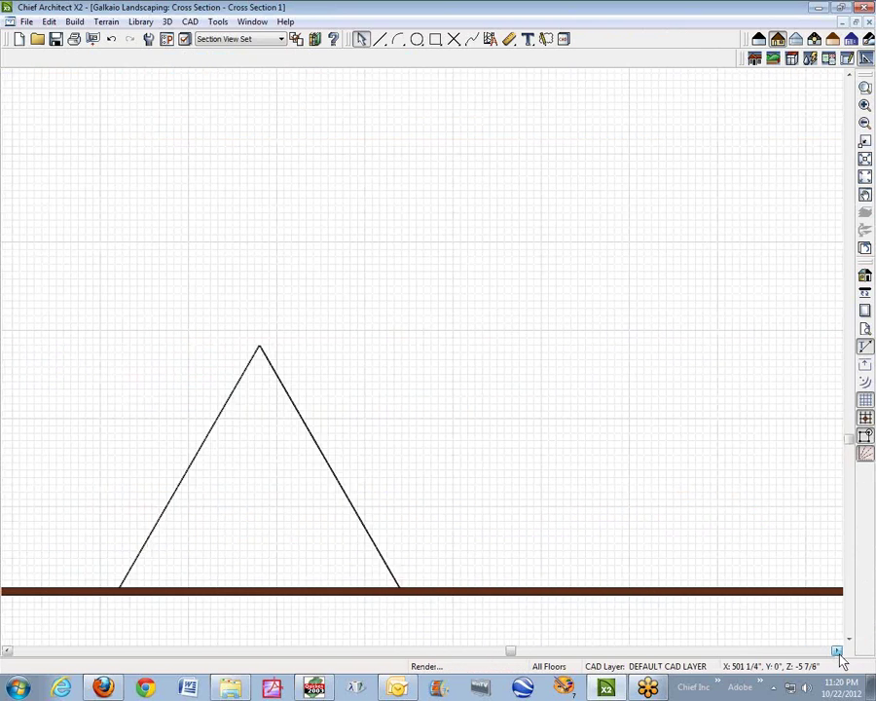
left_click(438, 43)
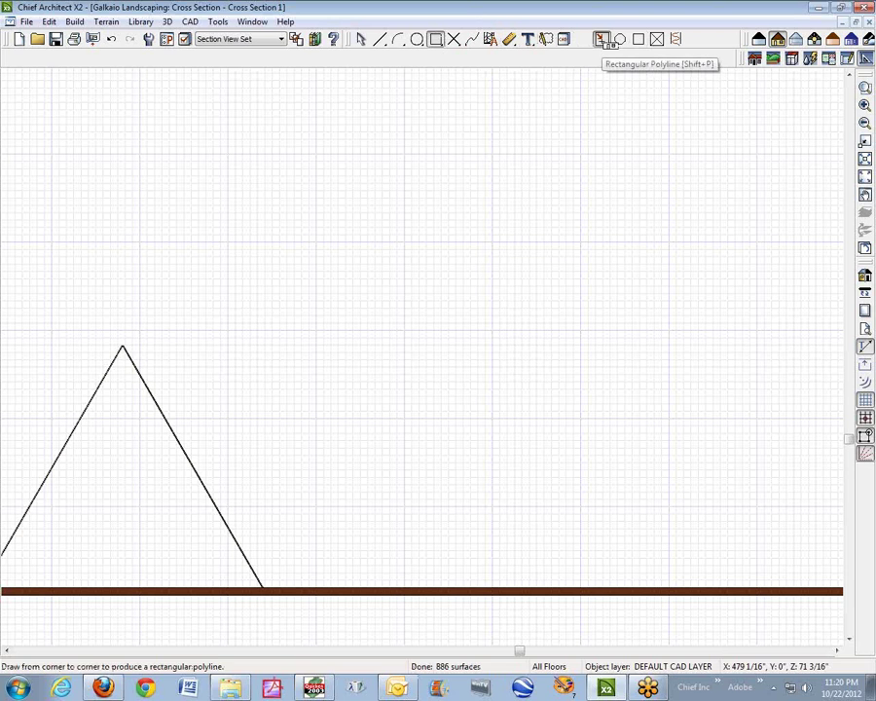
left_click_drag(419, 323, 679, 591)
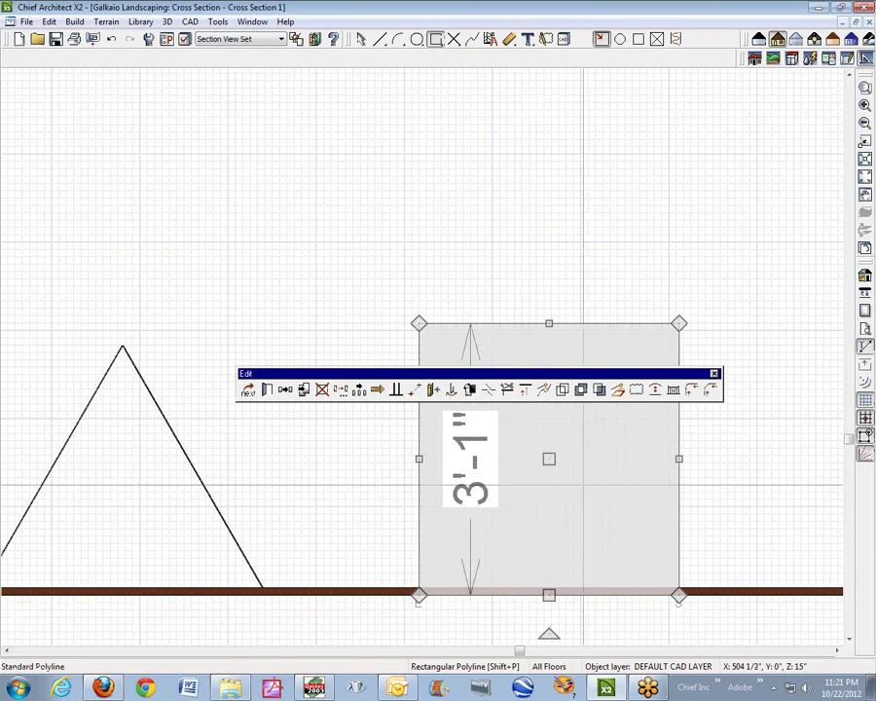
Step: Break the rectangle's upper edge at its midpoint and reshape the outline into a triangle about 3' tall with its base on the bed surface
left_click(495, 399)
left_click_drag(514, 378, 514, 235)
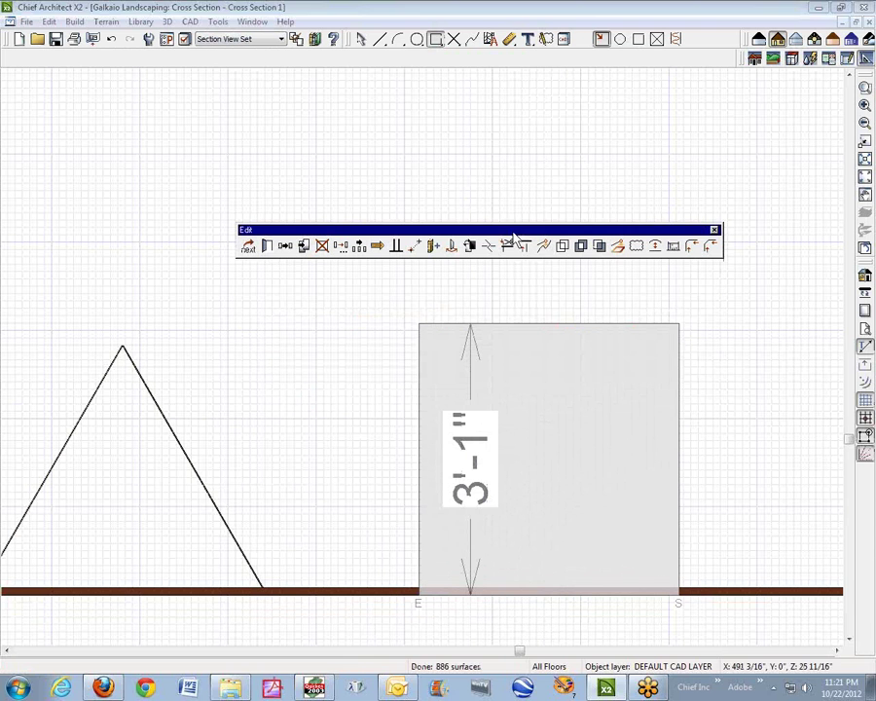
left_click(553, 326)
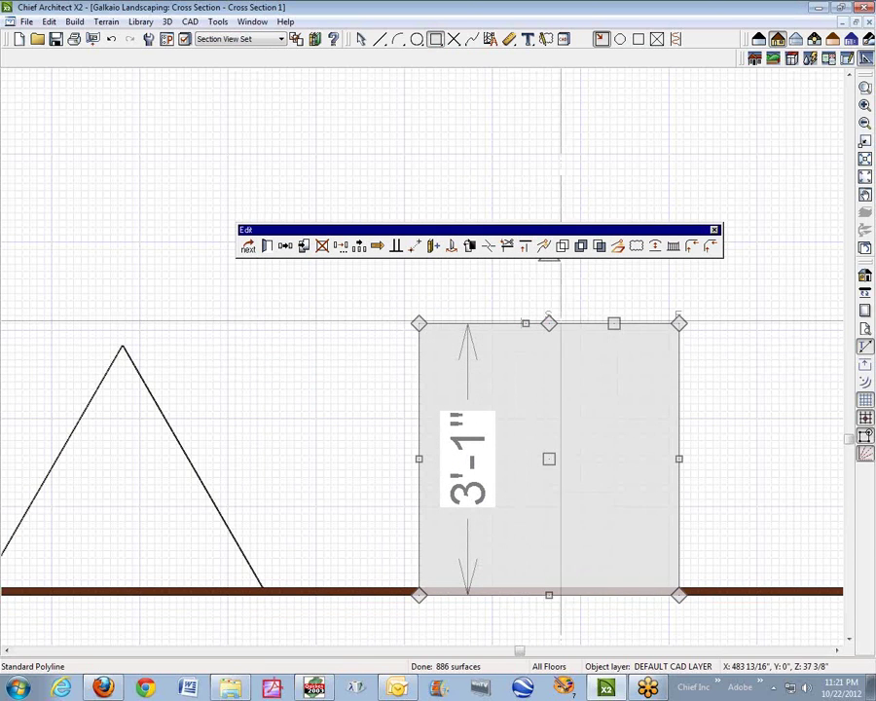
left_click_drag(419, 323, 419, 592)
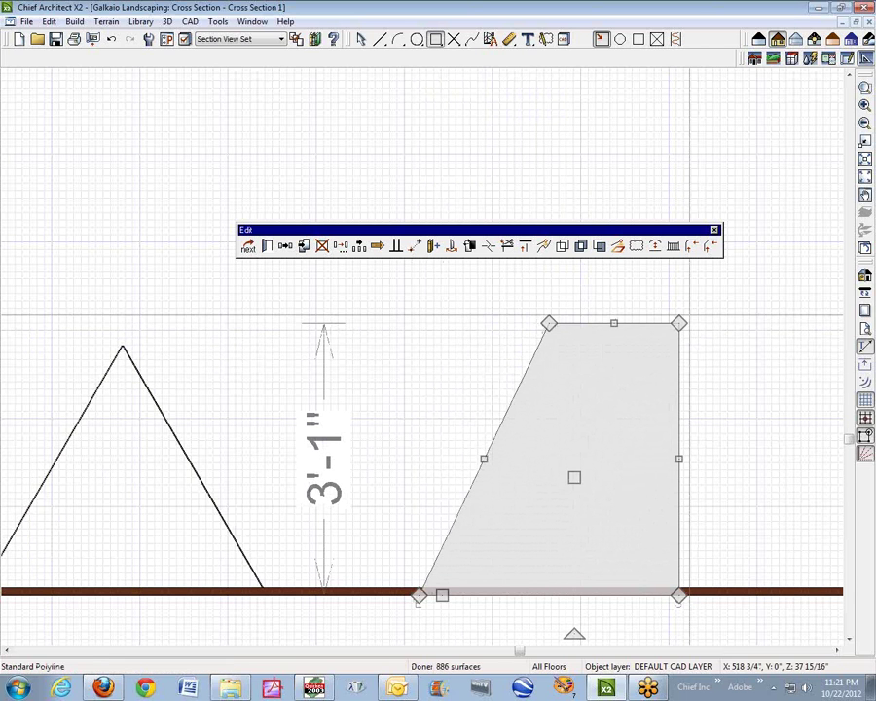
left_click_drag(682, 322, 793, 592)
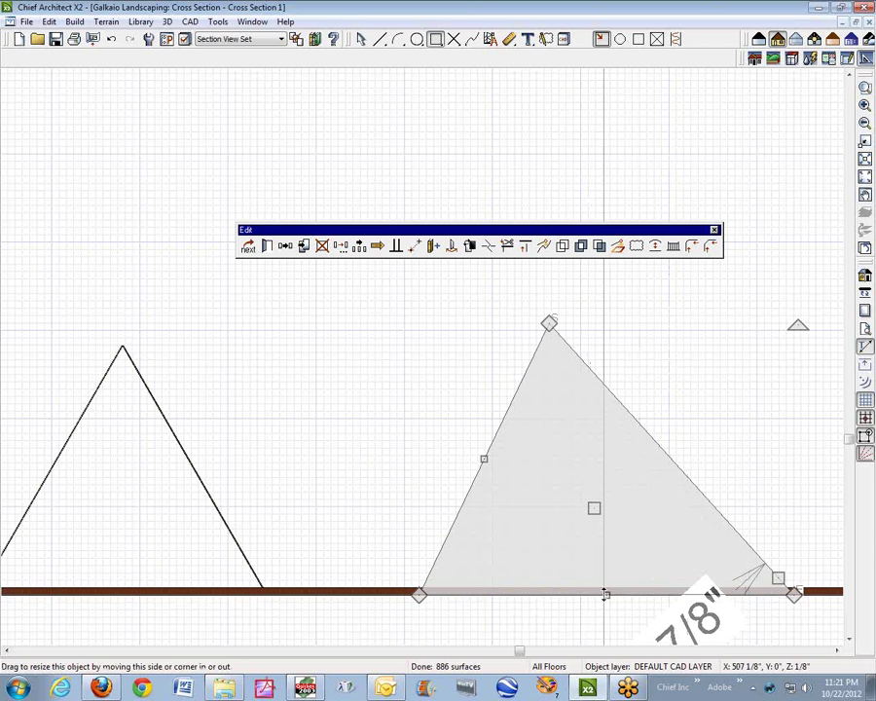
mouse_move(604, 594)
left_mouse_down()
mouse_move(603, 579)
mouse_move(603, 588)
left_mouse_up()
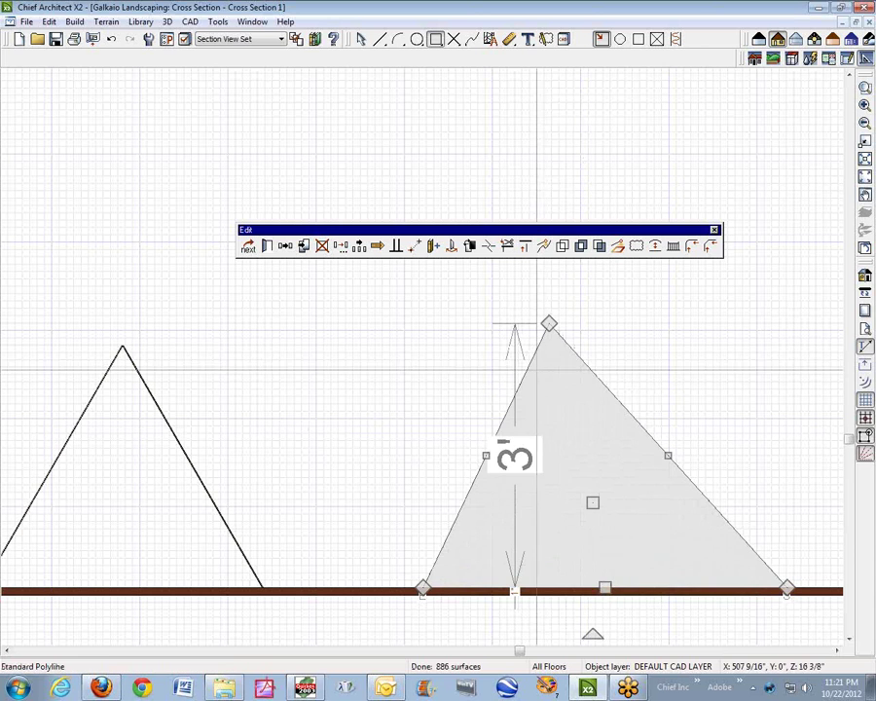
left_click_drag(548, 323, 587, 336)
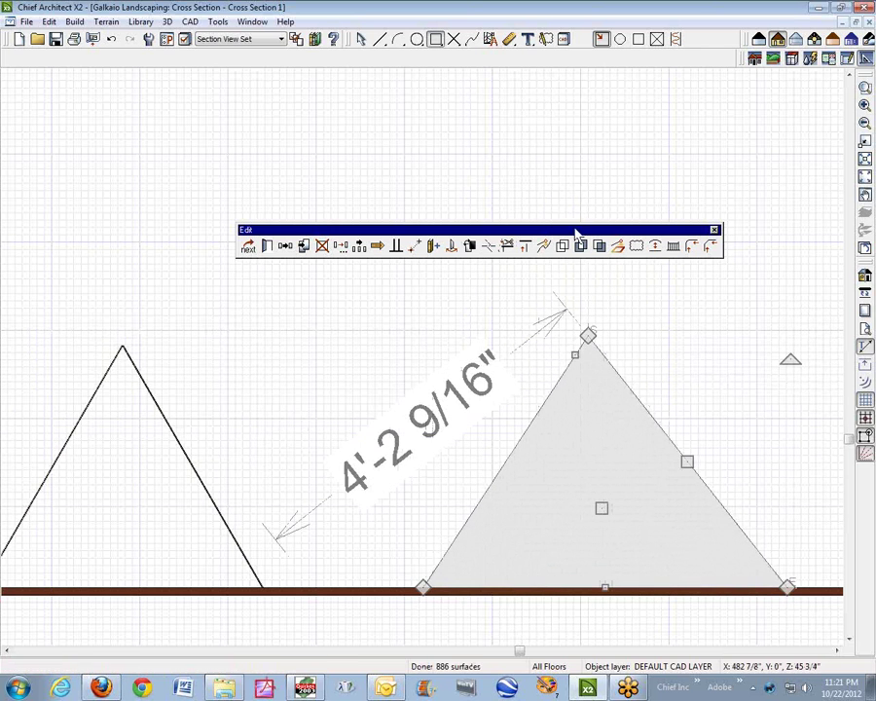
Step: Break the triangle's base near both lower corners and at its midpoint, and move the midpoint just beneath the apex to form an inverted V
left_click(488, 247)
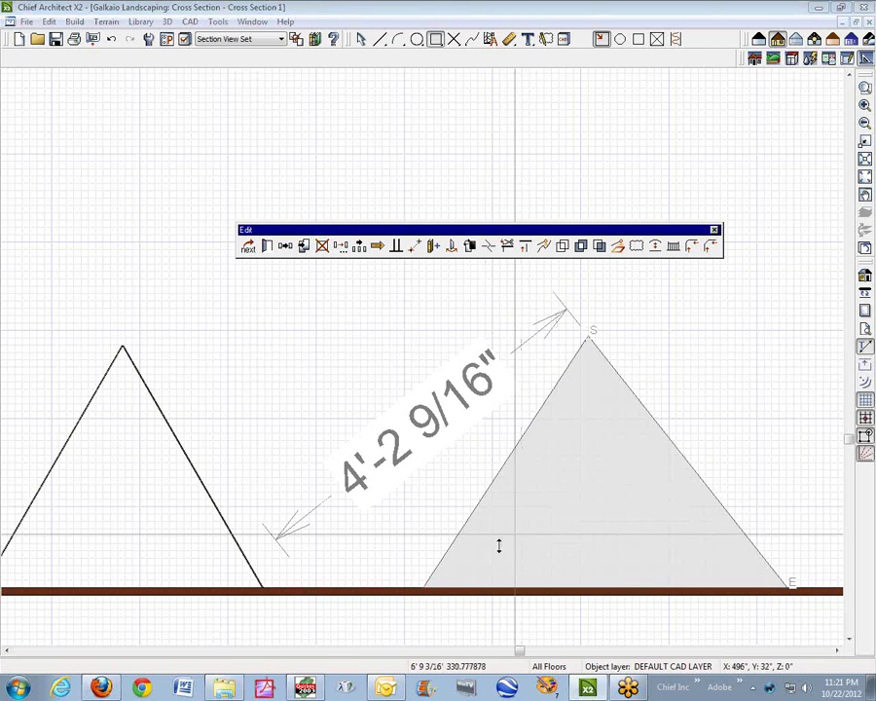
left_click(436, 587)
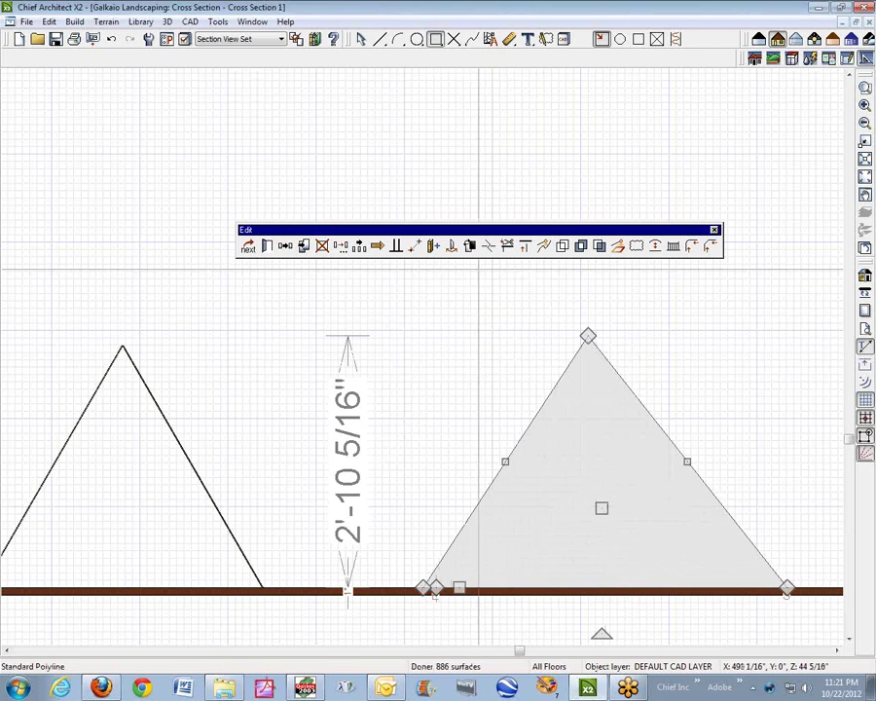
left_click(488, 247)
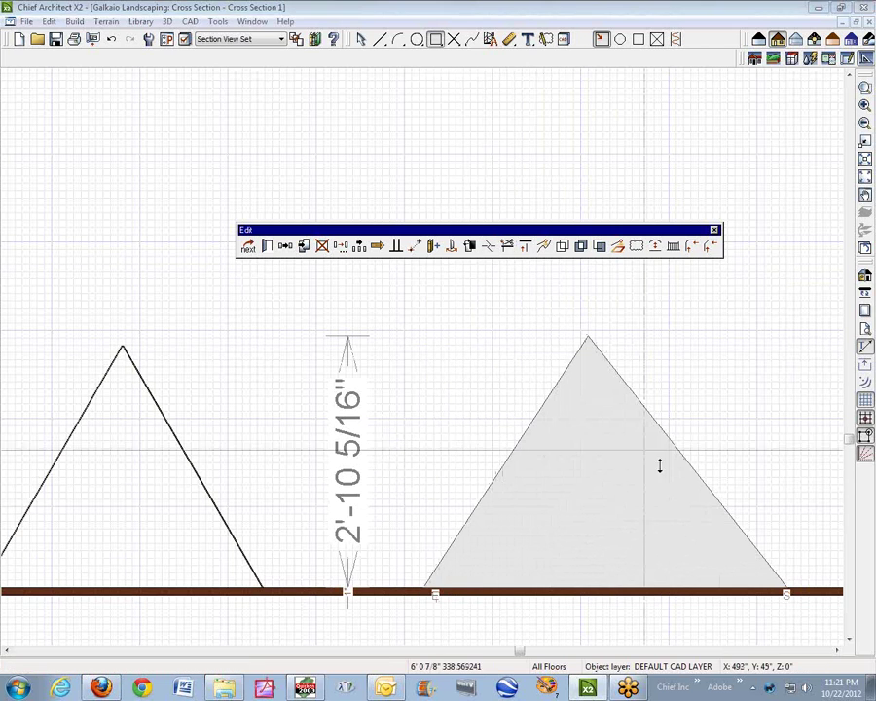
left_click(771, 588)
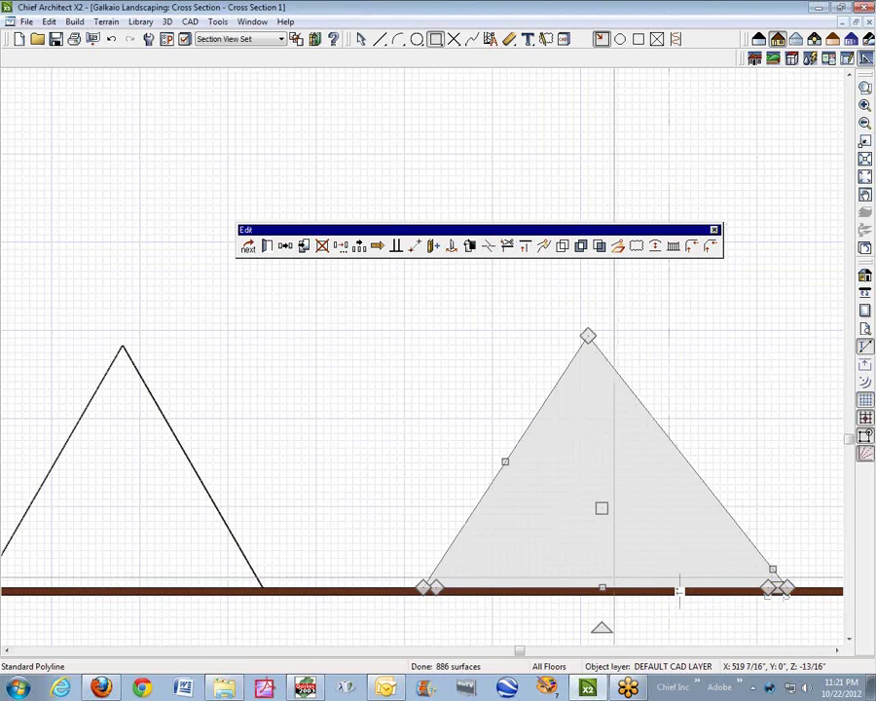
left_click(489, 246)
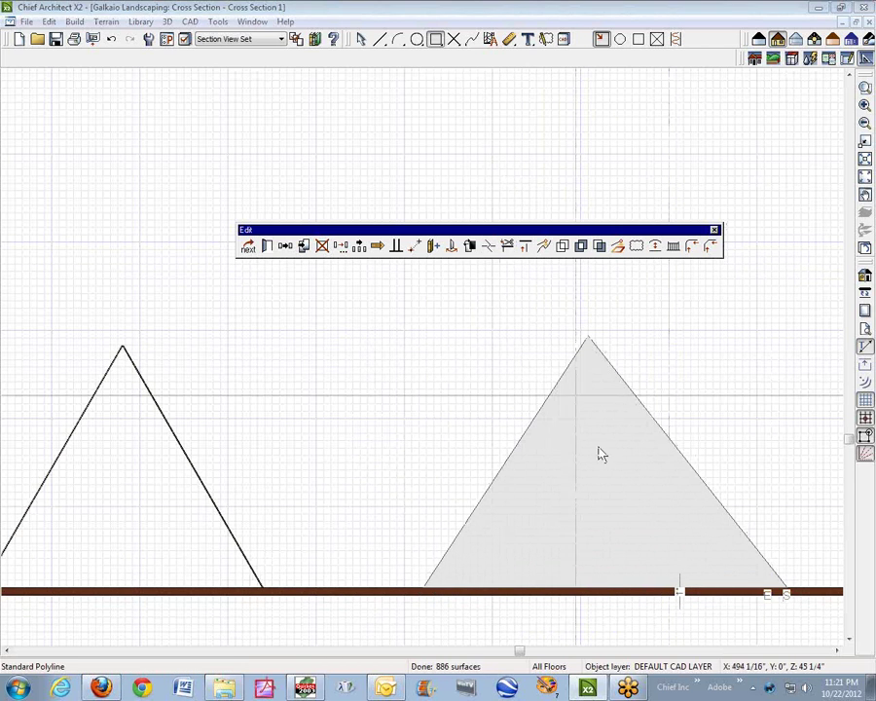
left_click(603, 587)
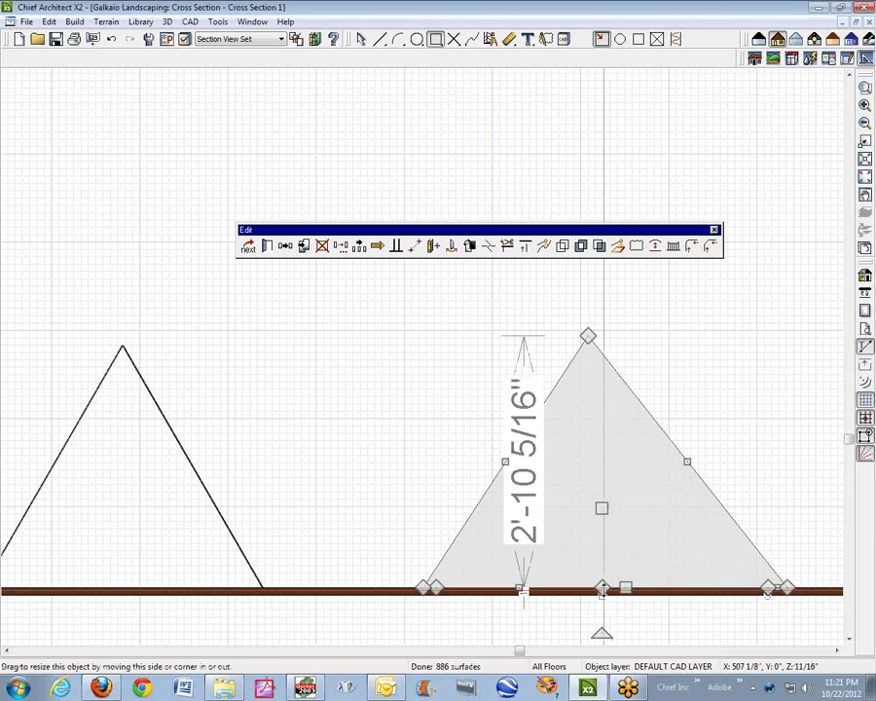
left_click_drag(601, 587, 587, 343)
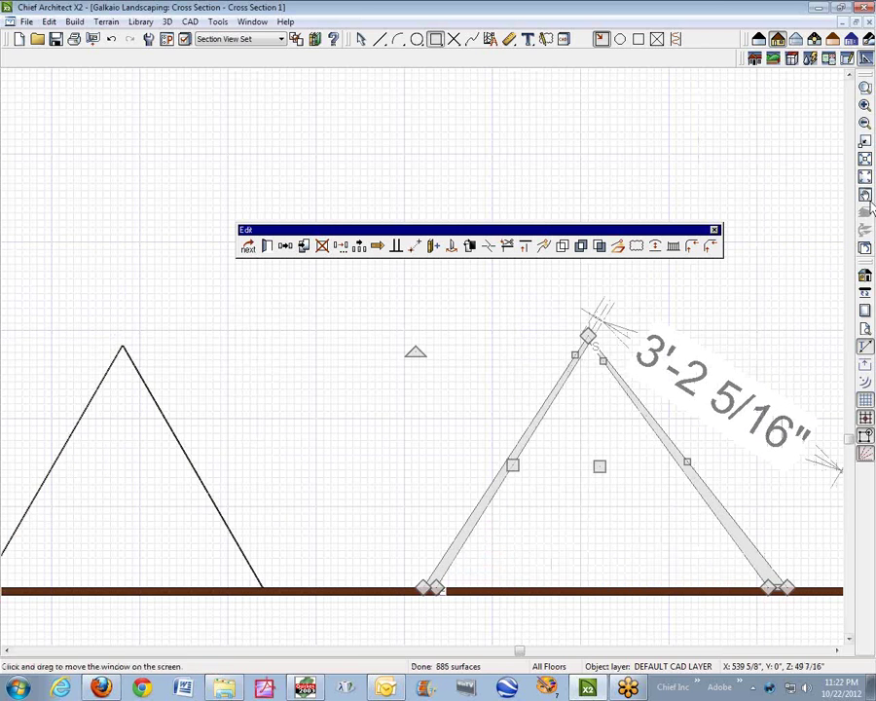
Step: Thin the right-hand leg of the inverted V by moving the inner corner of its foot close to the outer corner on the bed surface
left_click(864, 88)
left_click_drag(722, 520, 805, 632)
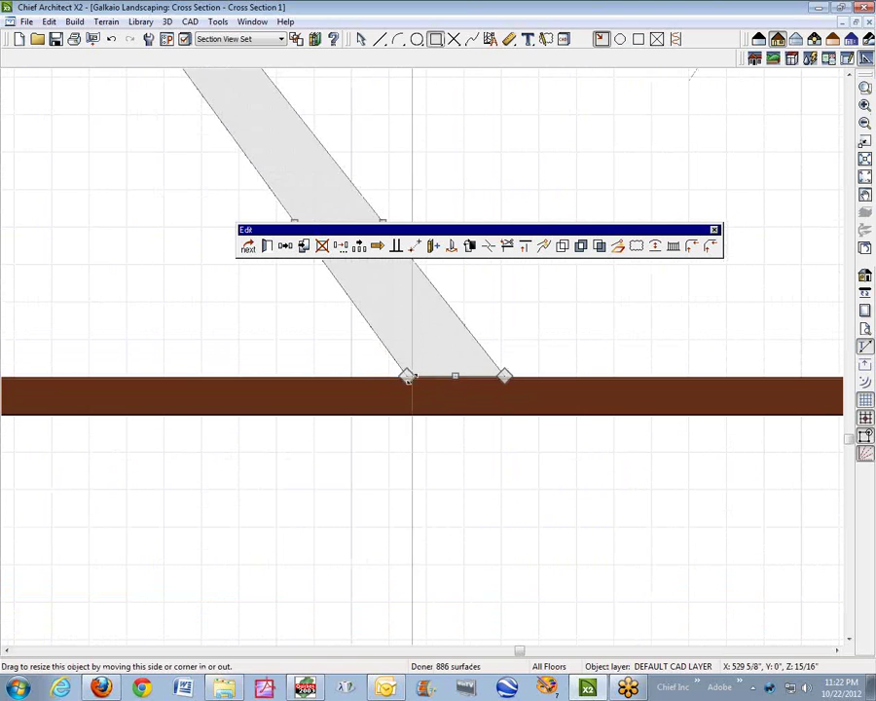
left_click_drag(407, 377, 487, 378)
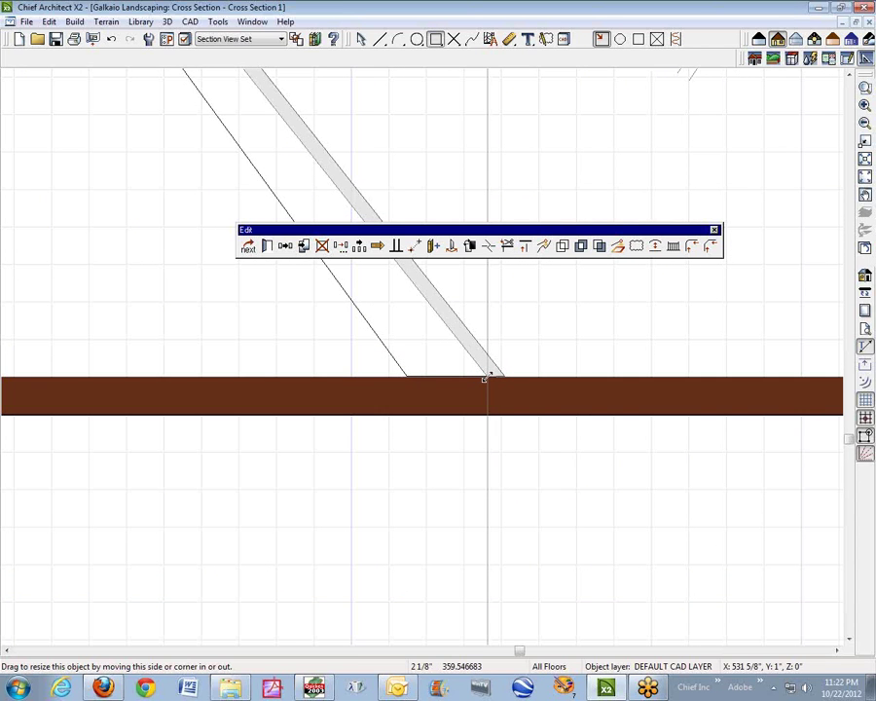
mouse_move(485, 377)
left_mouse_down()
mouse_move(496, 378)
mouse_move(489, 378)
left_mouse_up()
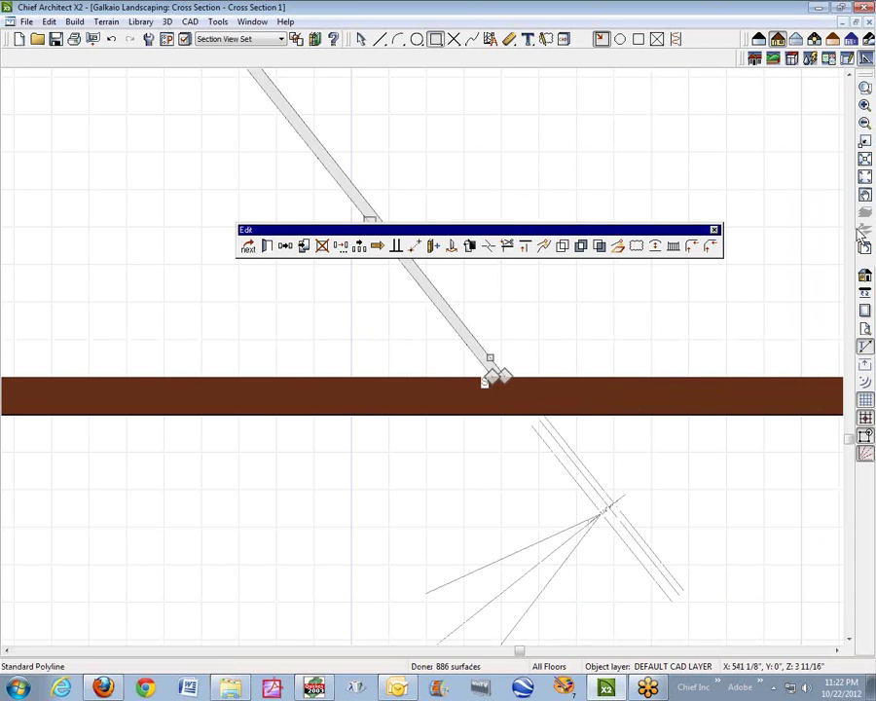
left_click(866, 142)
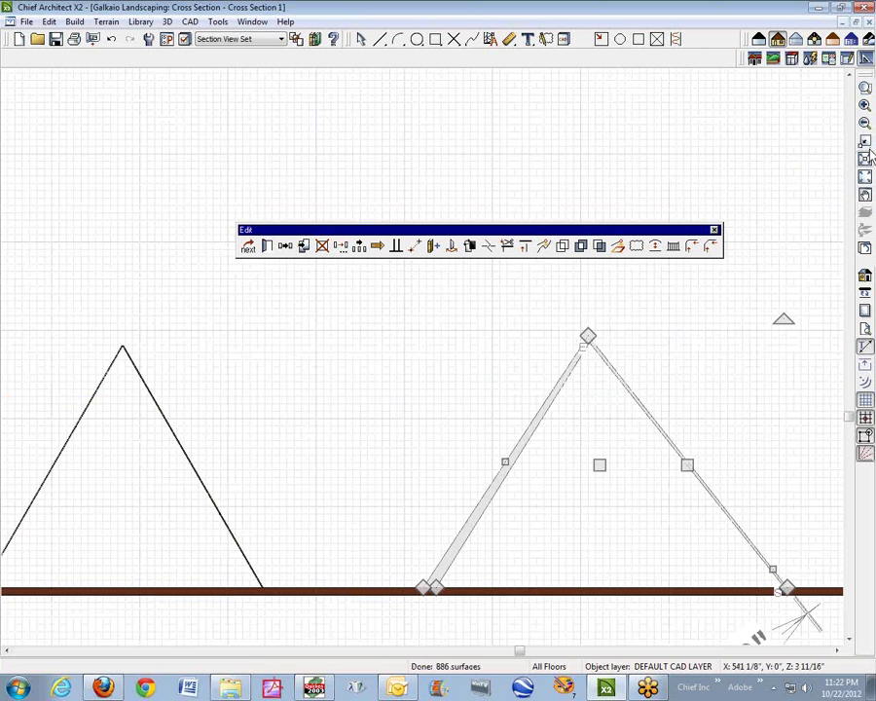
Step: Narrow the foot of the left-hand leg by moving its inner corner outward along the bed surface
left_click(865, 87)
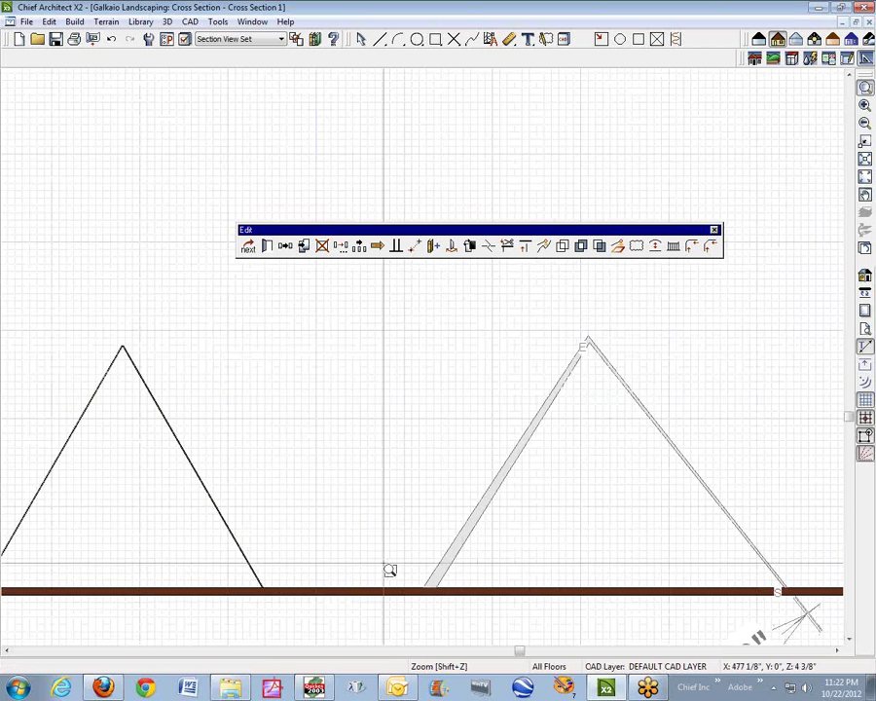
left_click_drag(383, 561, 454, 617)
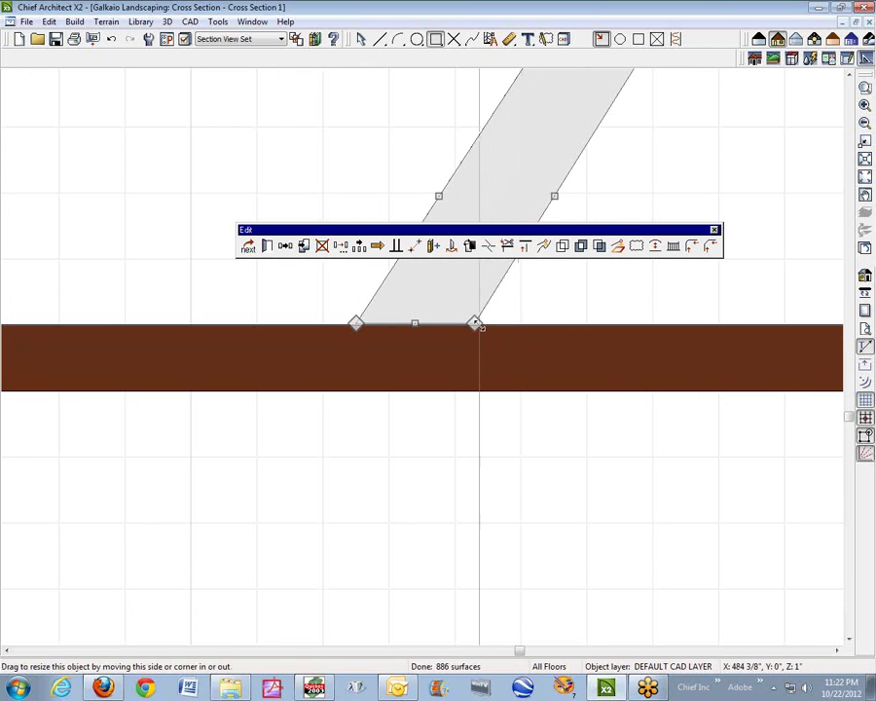
left_click_drag(474, 323, 407, 322)
scroll(710, 126, "down", 3)
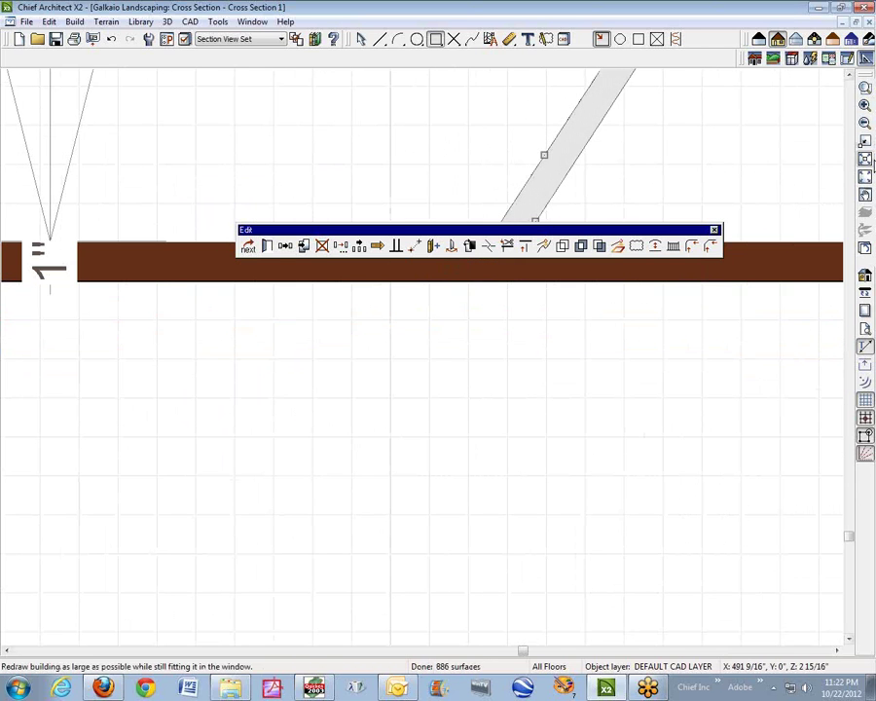
Step: Check the perimeter and area of the inverted-V outline in its polyline specification
left_click(867, 176)
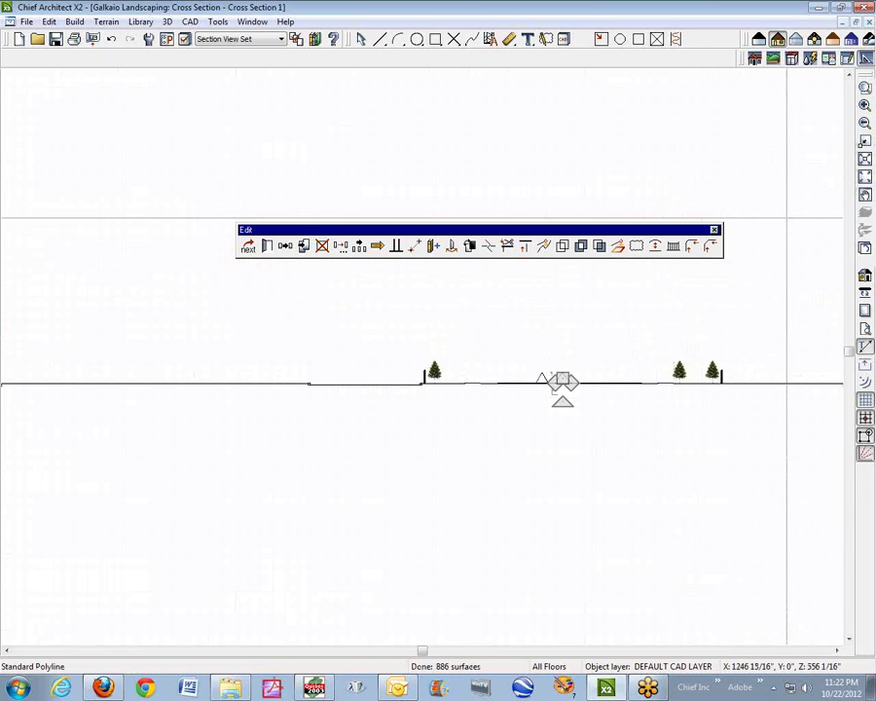
left_click_drag(526, 368, 569, 391)
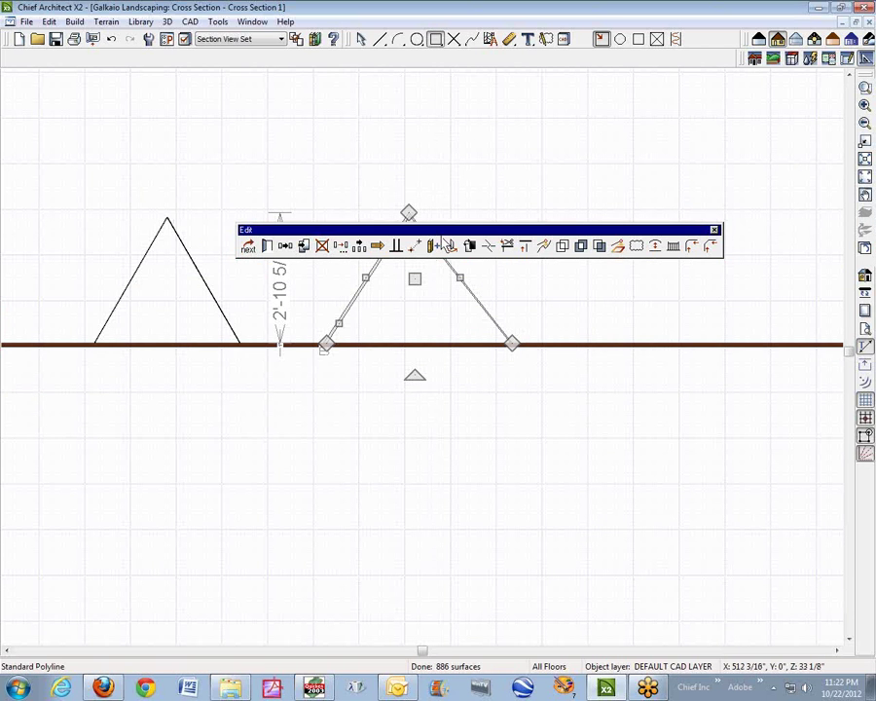
mouse_move(441, 237)
left_mouse_down()
mouse_move(412, 157)
mouse_move(386, 154)
left_mouse_up()
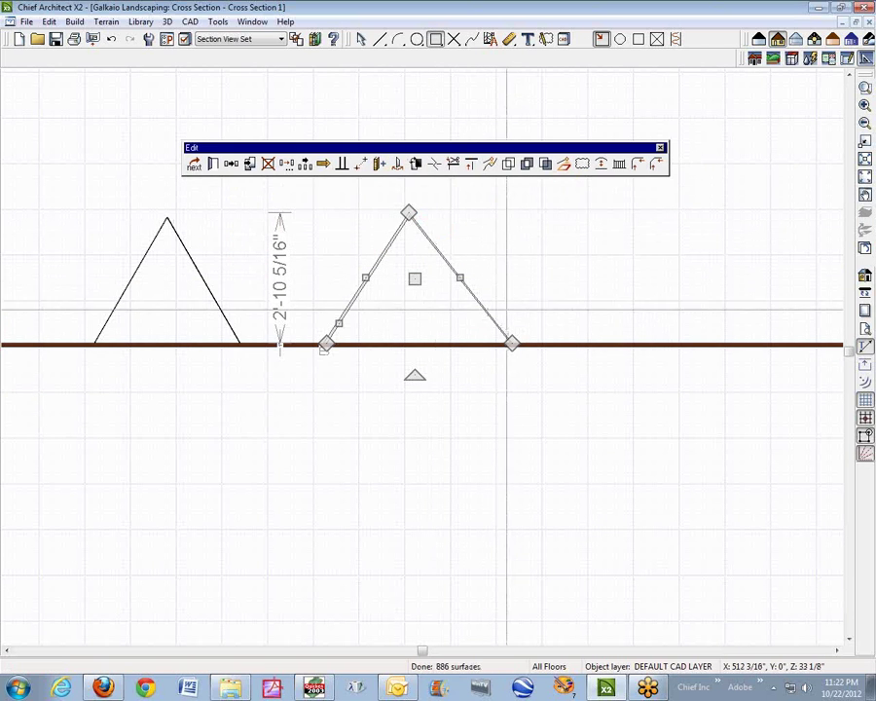
scroll(390, 298, "up", 2)
left_click_drag(443, 148, 443, 112)
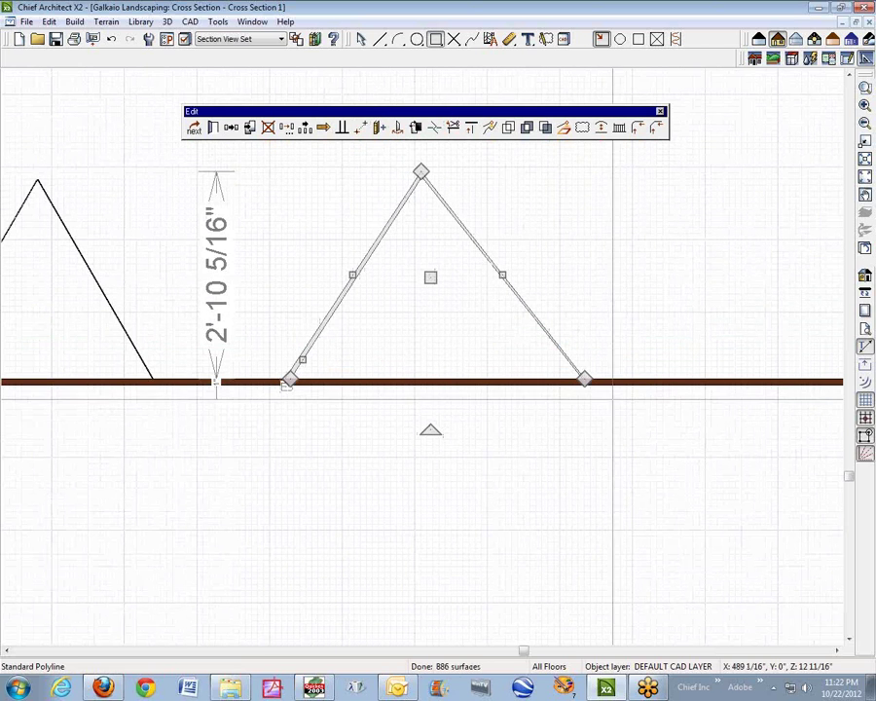
left_click(214, 130)
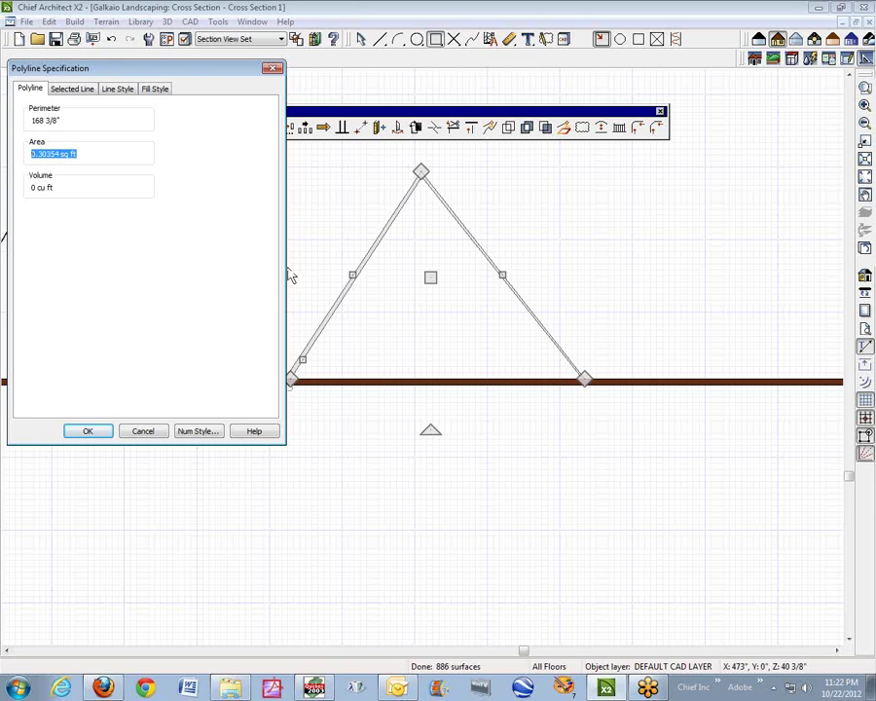
left_click(102, 437)
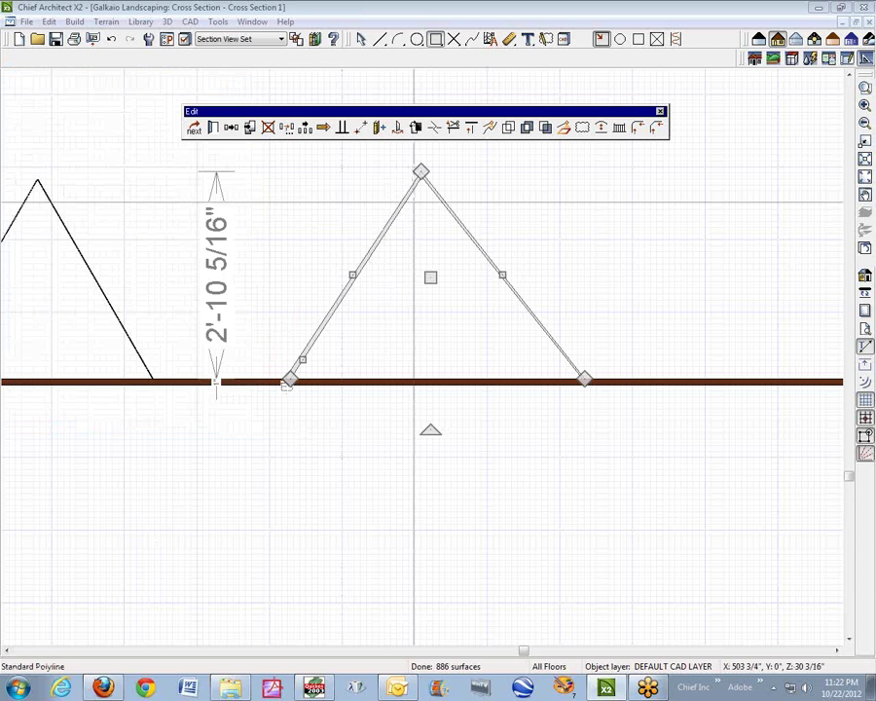
Step: Convert the inverted-V outline to a polyline solid with the Parchment Shade plan material and set its thickness
left_click(564, 128)
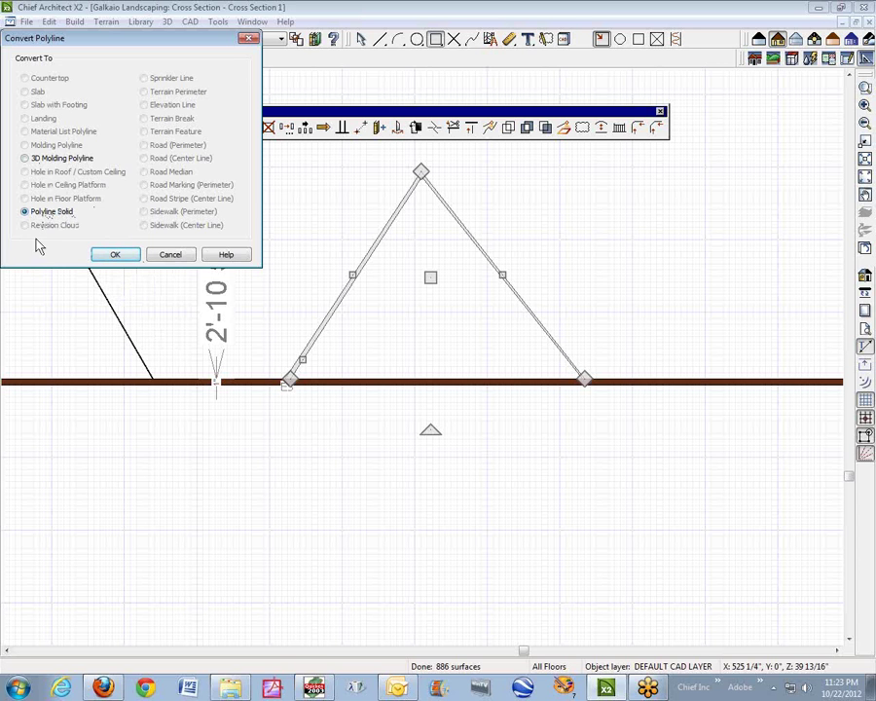
left_click(119, 257)
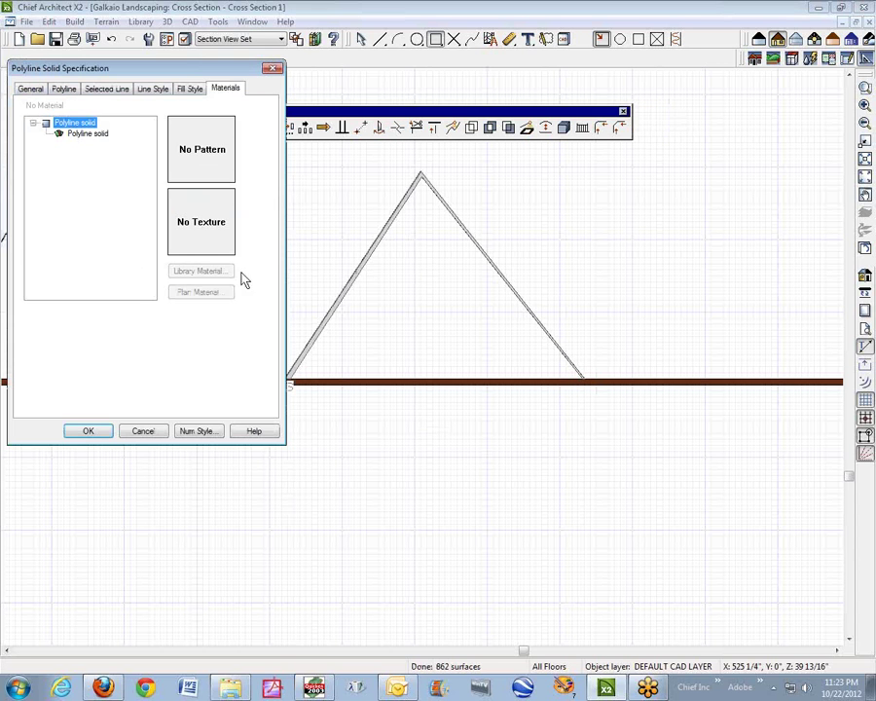
left_click(88, 133)
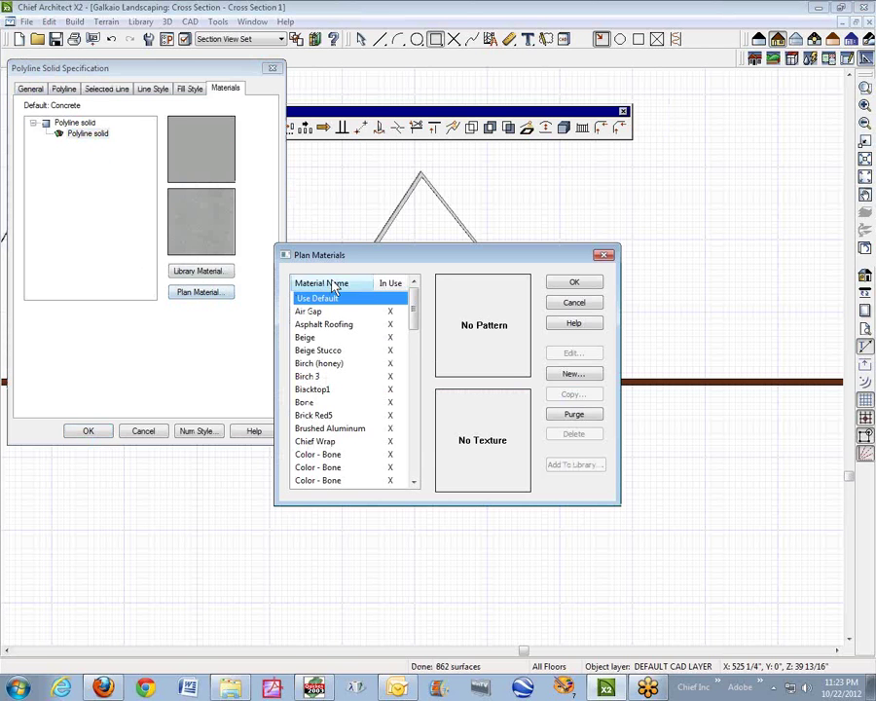
key("p")
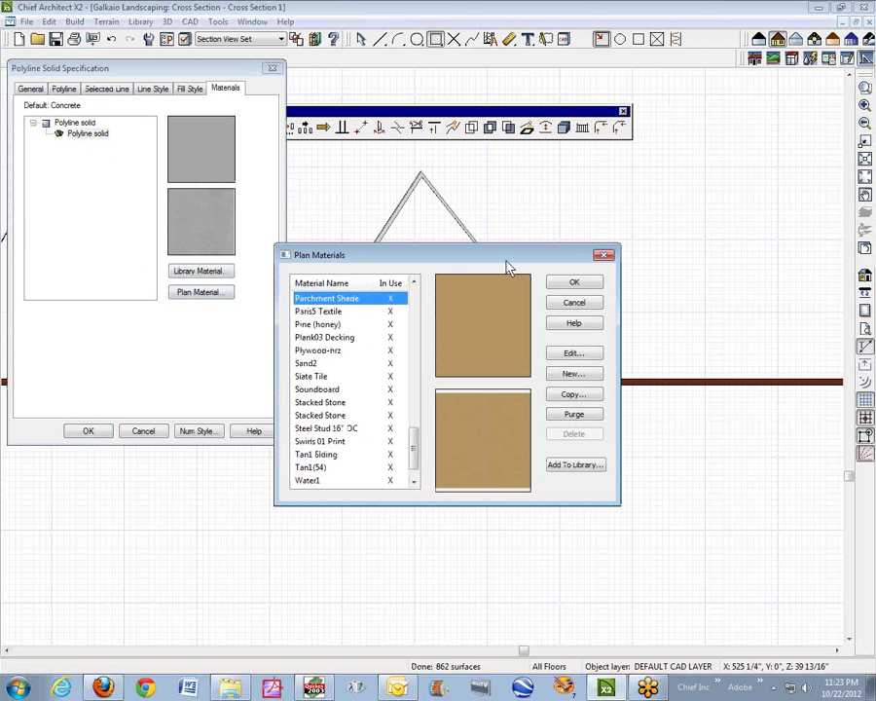
left_click(577, 284)
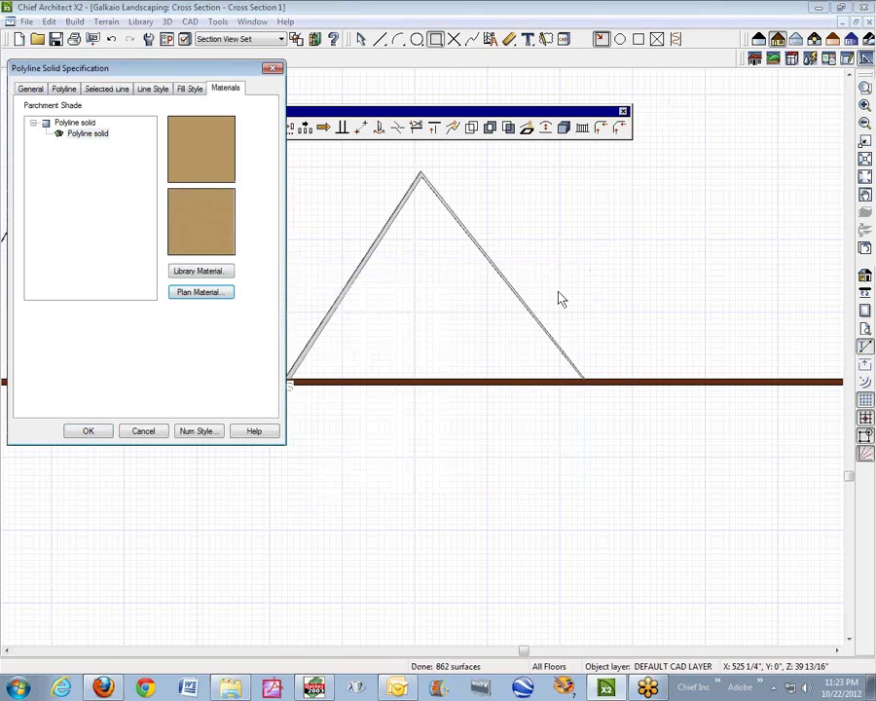
left_click(30, 88)
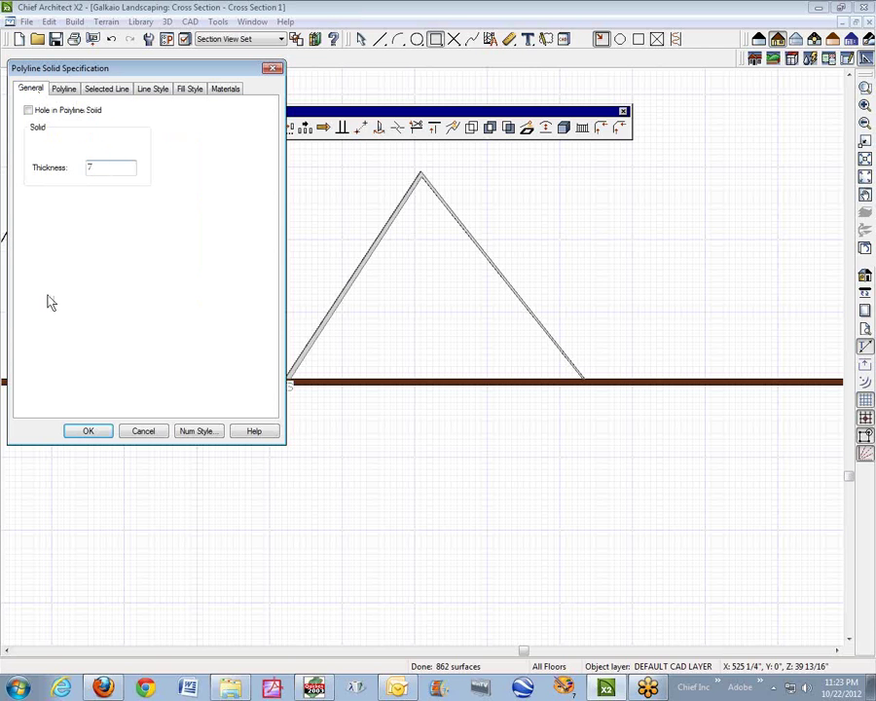
left_click(102, 432)
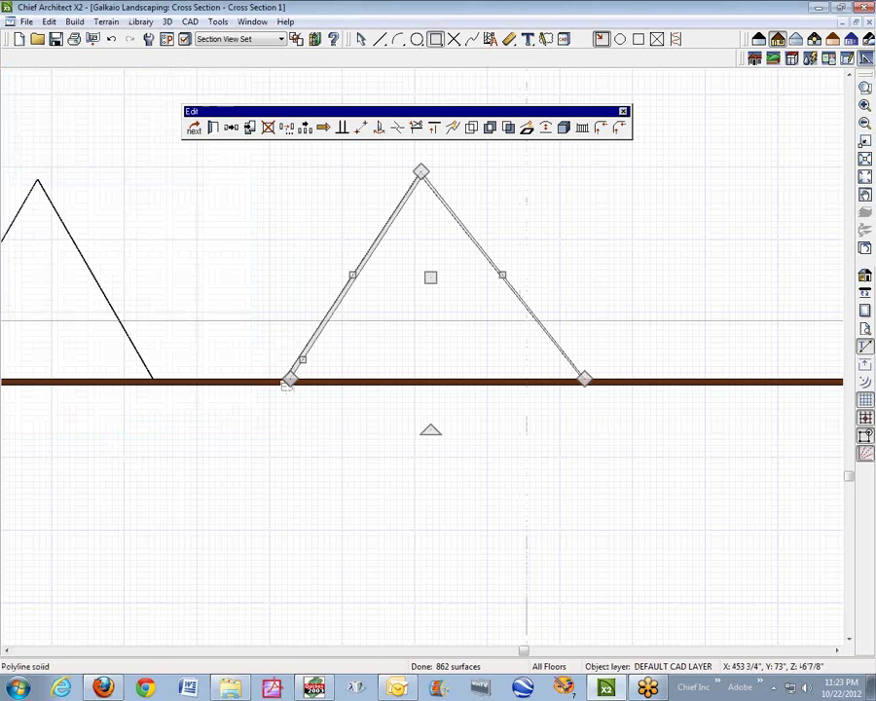
Step: In the orthographic full overview, examine the original tent's two panels and the new solid behind the large tree
left_click(647, 231)
key("ctrl+Tab")
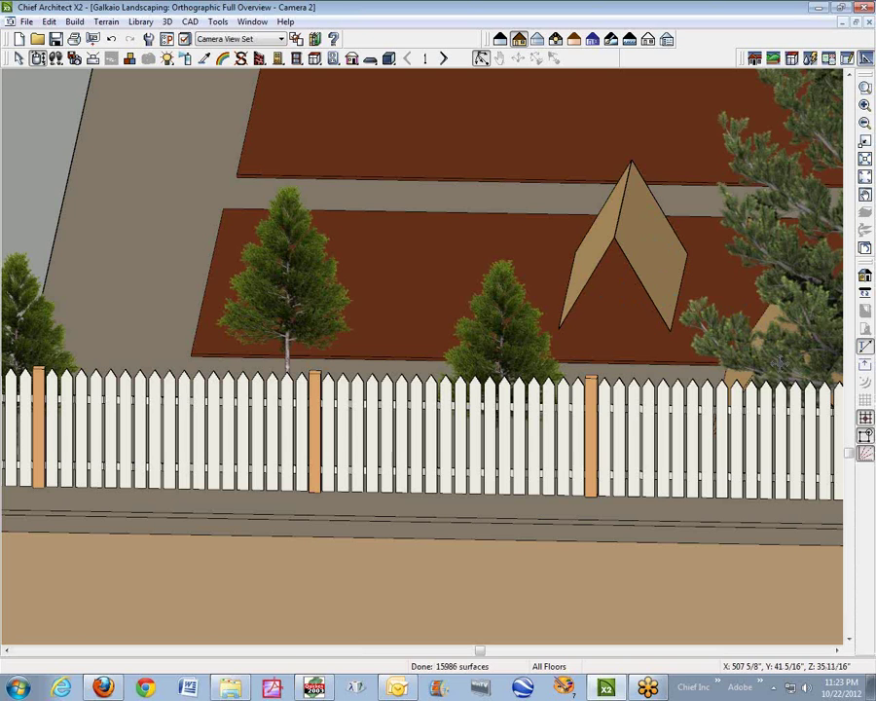
key("space")
left_click(665, 264)
left_click(586, 271)
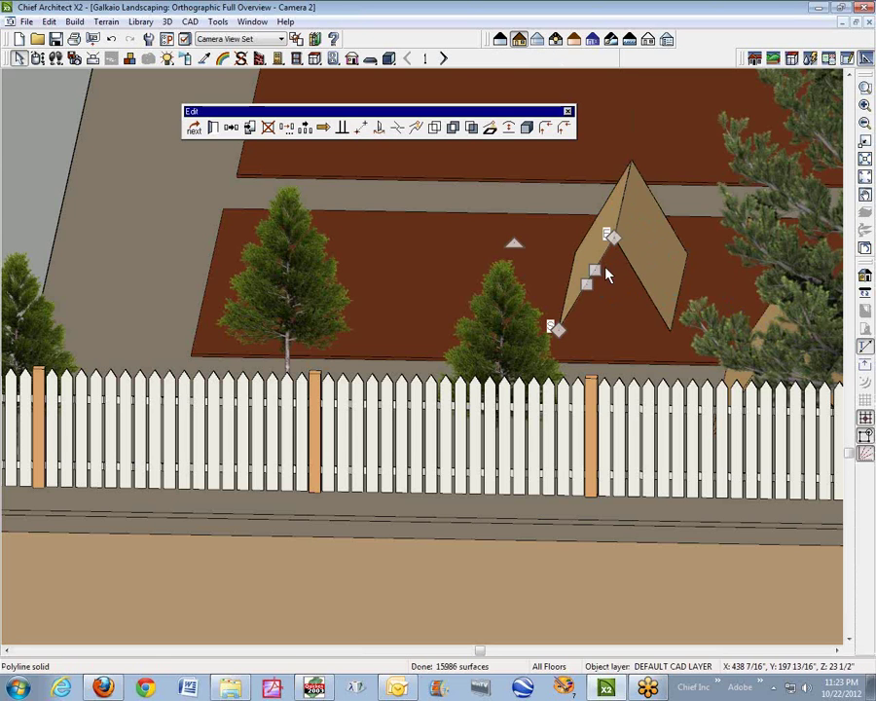
left_click(643, 274)
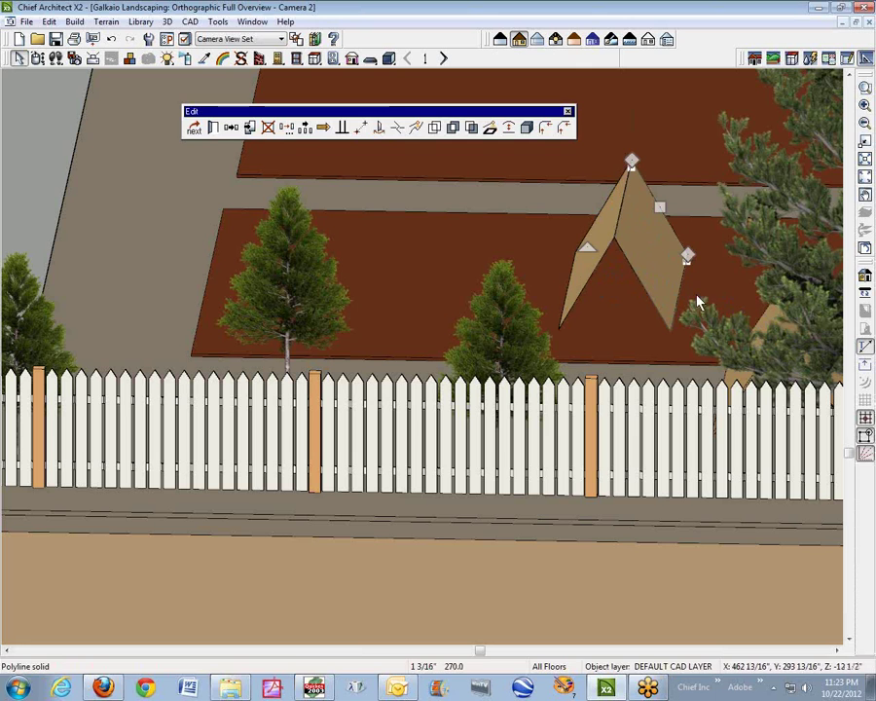
key("Escape")
left_click(766, 333)
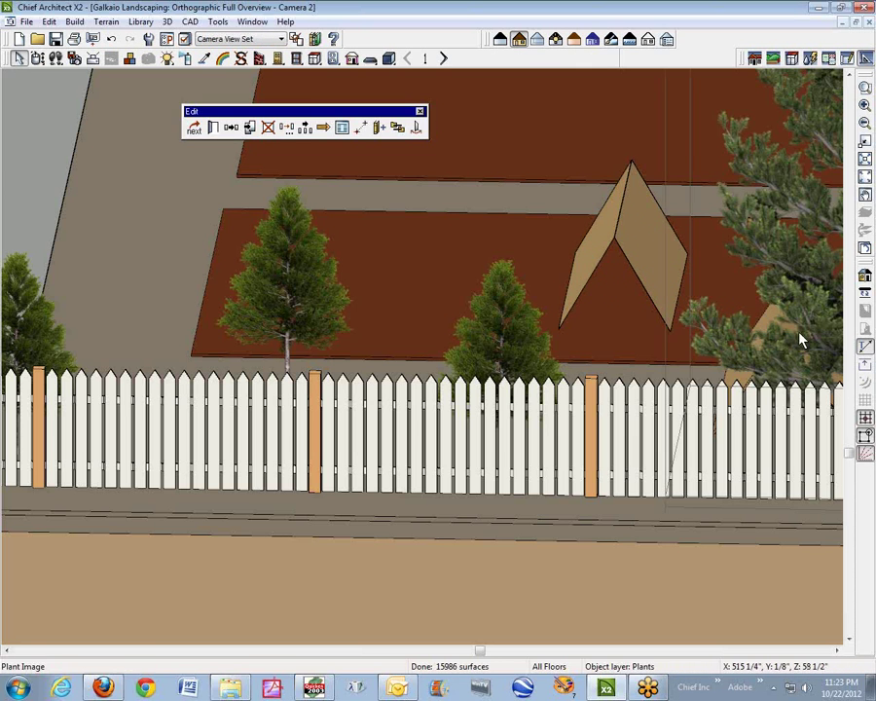
key("Escape")
Step: Check the new solid's placement in the floor plan, and orbit the orthographic overview to view the whole fenced lot from another corner
key("ctrl+Tab")
key("ctrl+Tab")
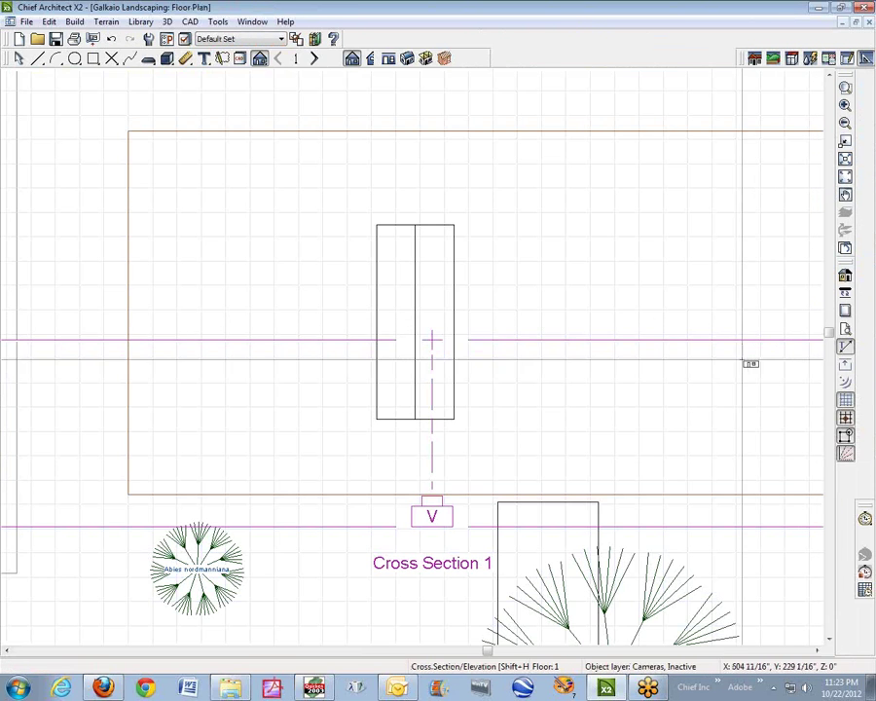
key("ctrl+Tab")
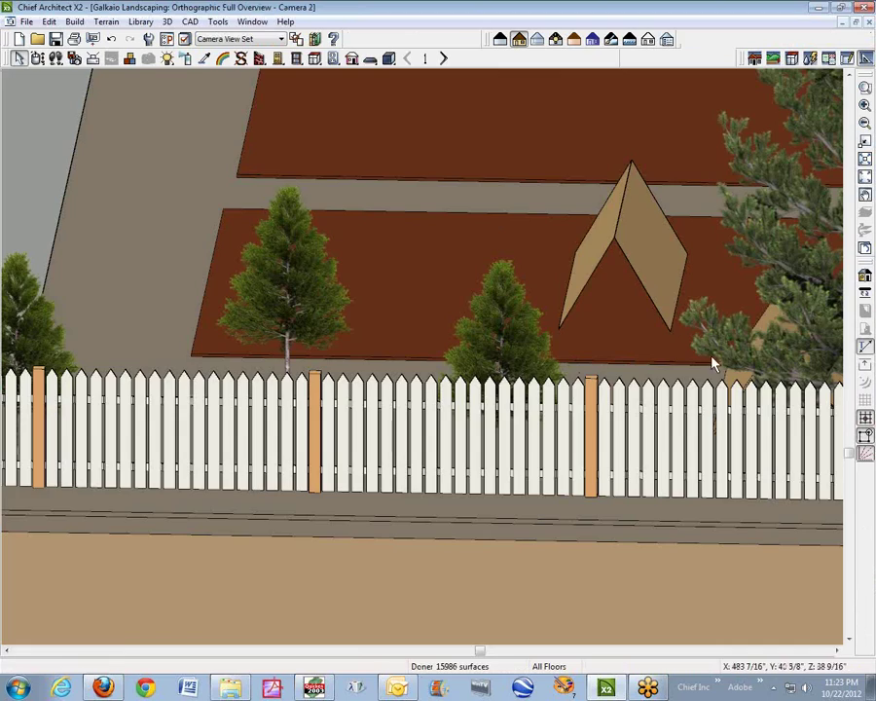
left_click(37, 58)
left_click_drag(619, 409, 175, 399)
left_click_drag(175, 263, 336, 281)
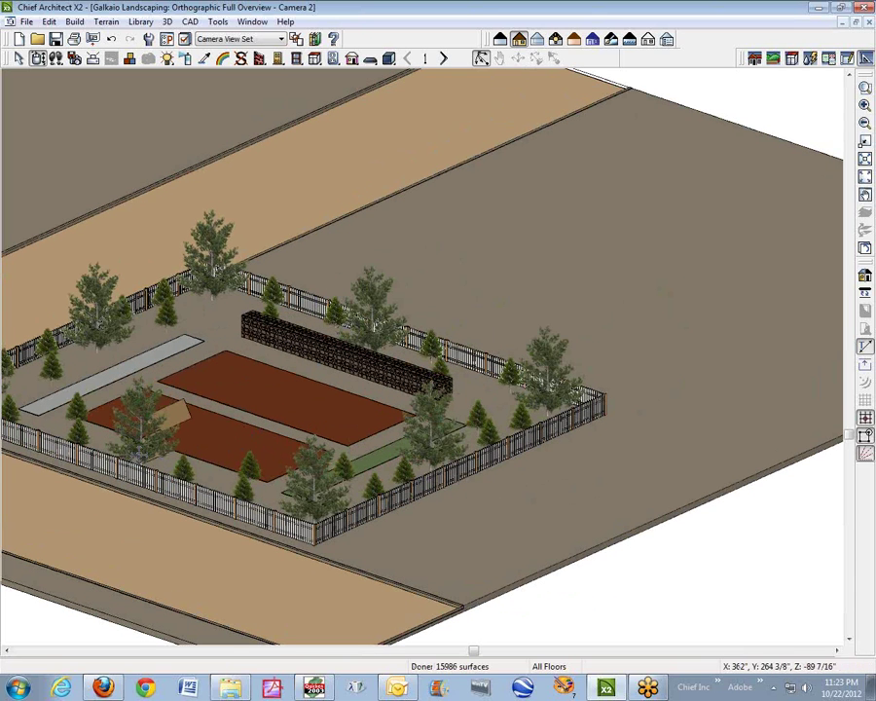
left_click(203, 59)
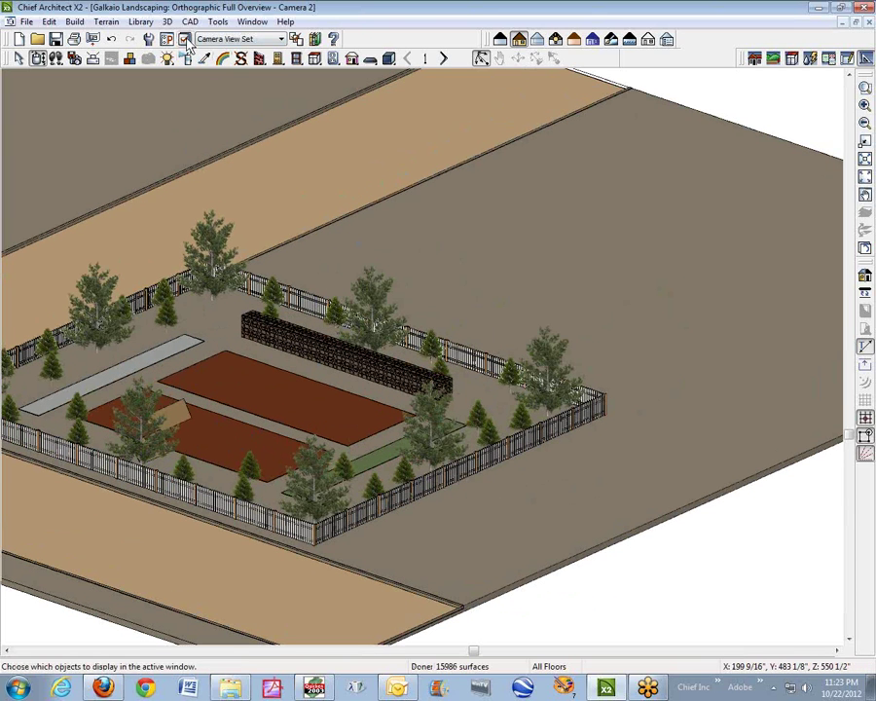
Step: Hide the Plants layer in the Camera View Set so the trees no longer cover the tents
left_click(185, 40)
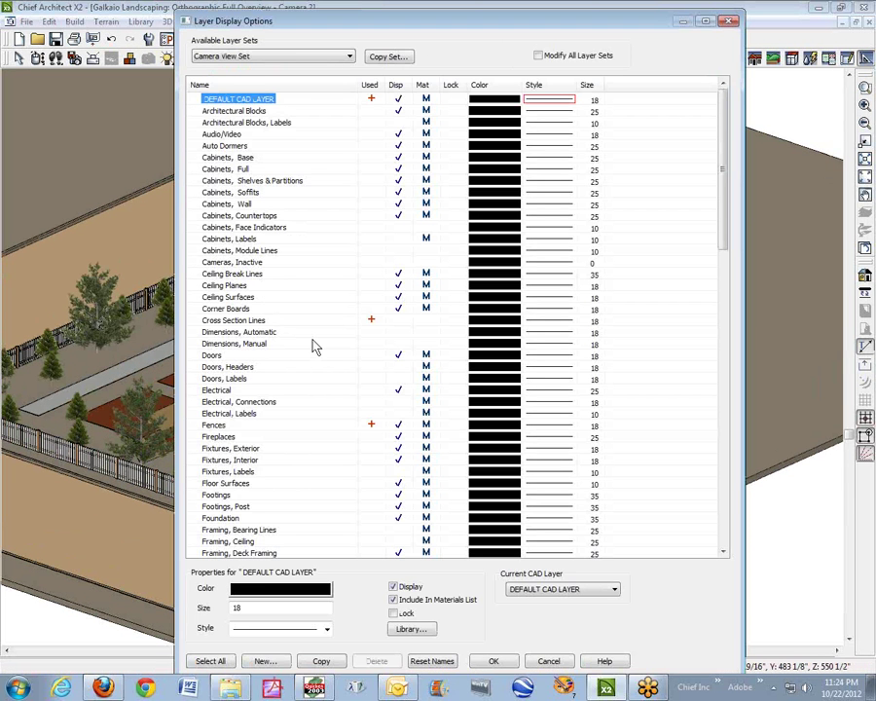
key("p")
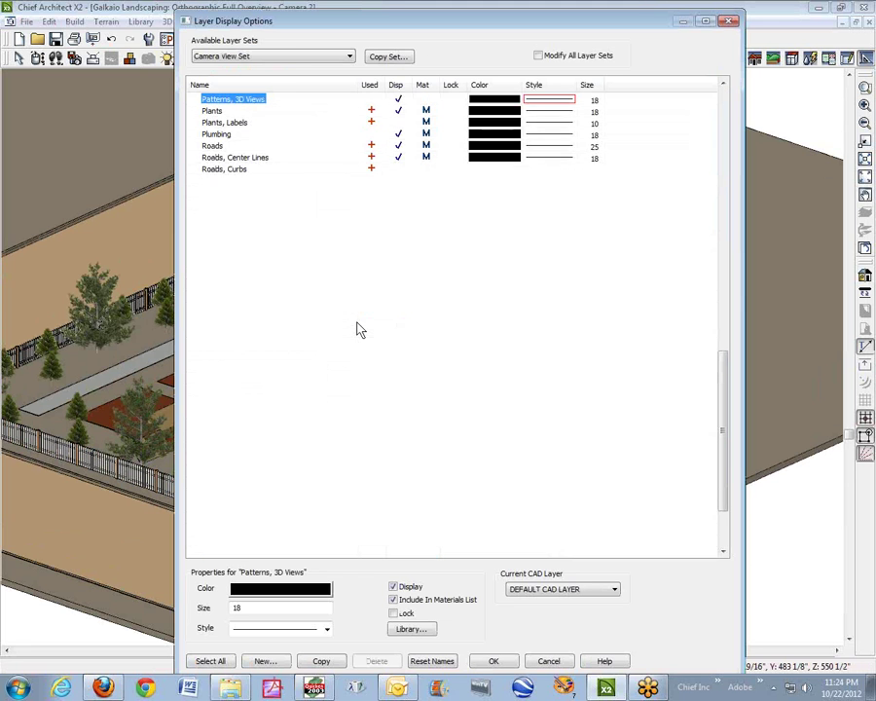
left_click(398, 111)
left_click(494, 661)
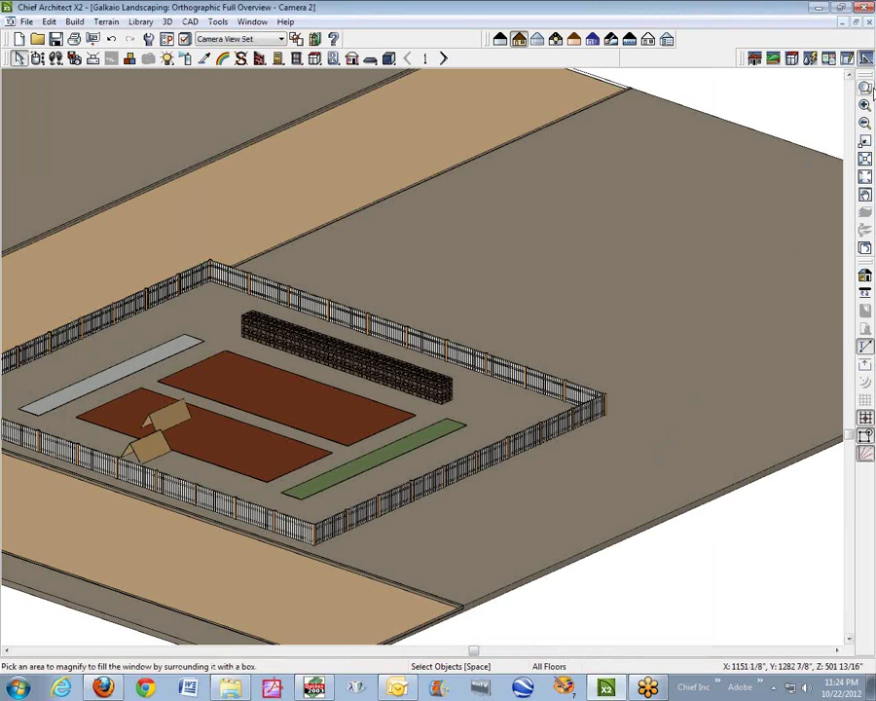
Step: Move the tent-shaped polyline solid near the fence onto the brown planting bed, beside the original tent
left_click(865, 88)
left_click_drag(98, 380, 233, 499)
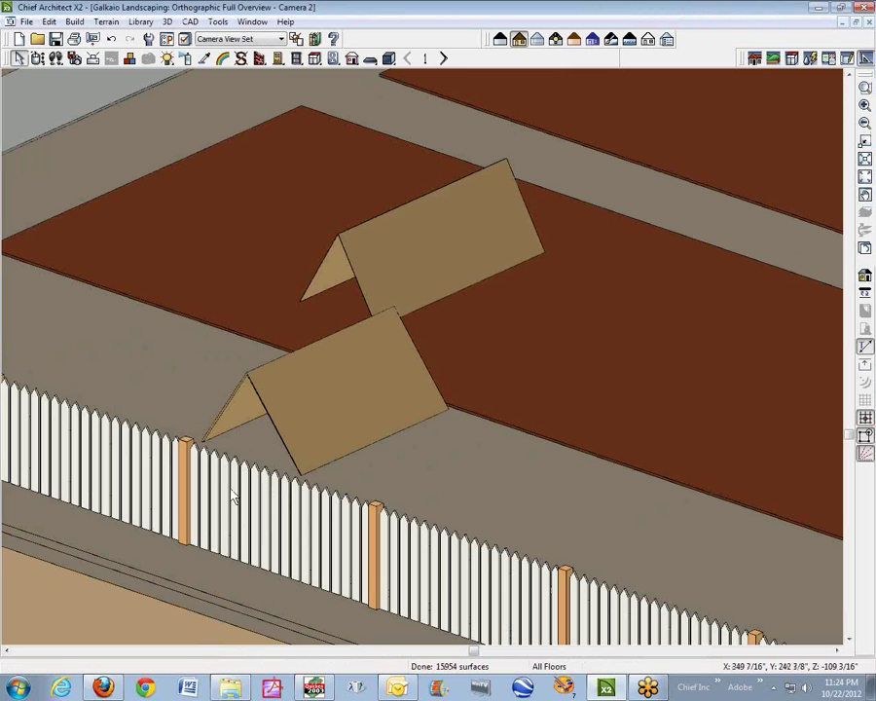
left_click(314, 426)
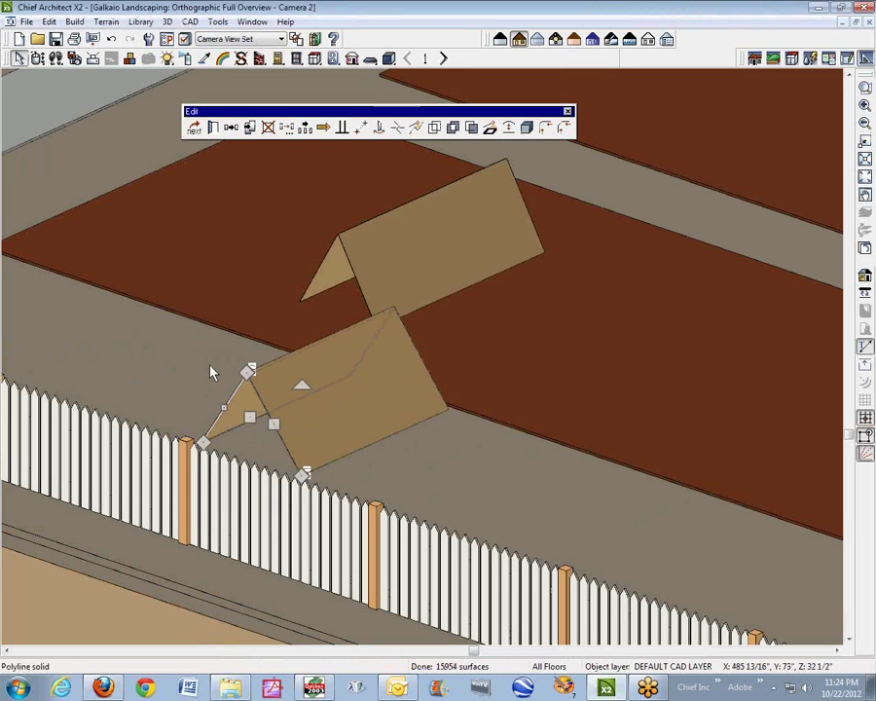
left_click_drag(250, 416, 493, 311)
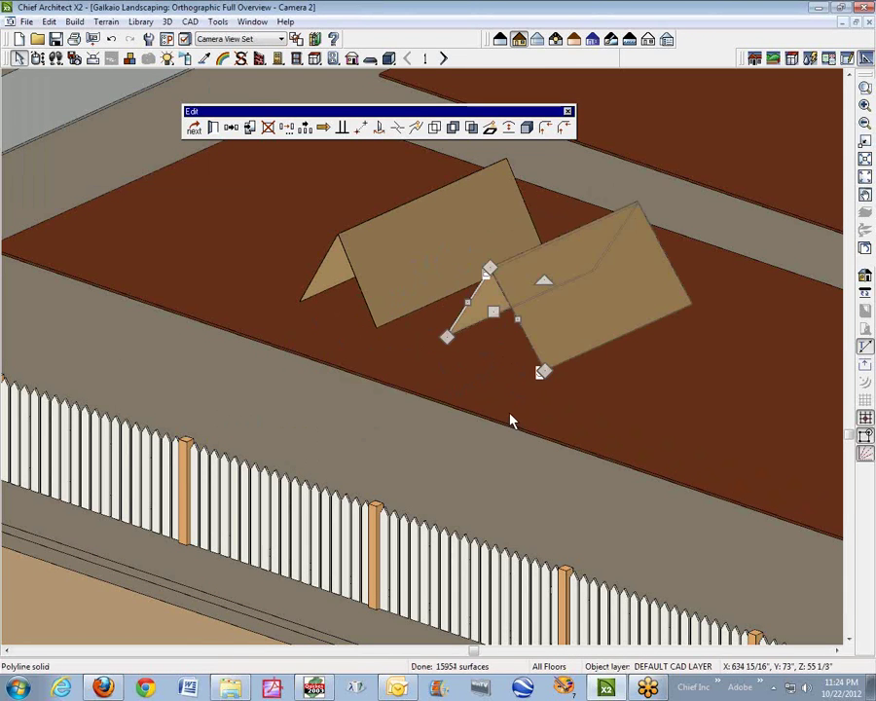
left_click(513, 420)
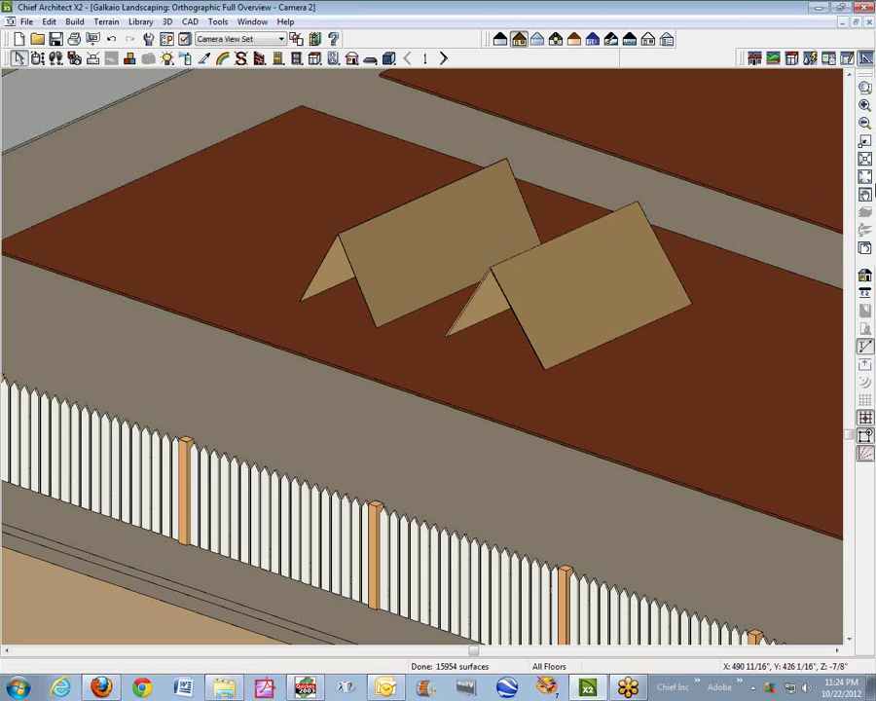
Step: Fit the whole site in the orthographic overview and save the Galkaio Landscaping plan
left_click(866, 178)
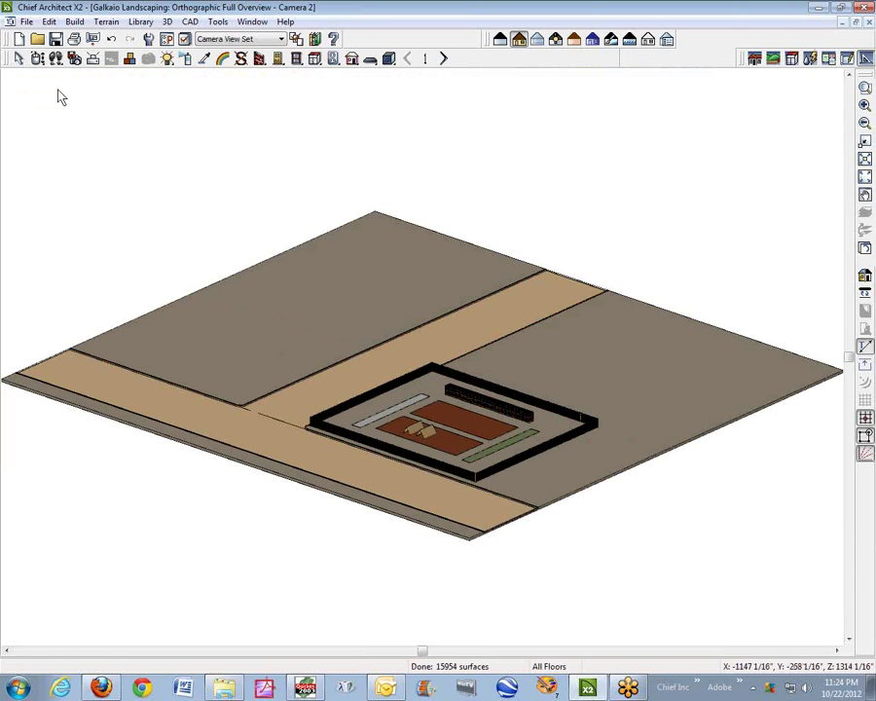
left_click(27, 21)
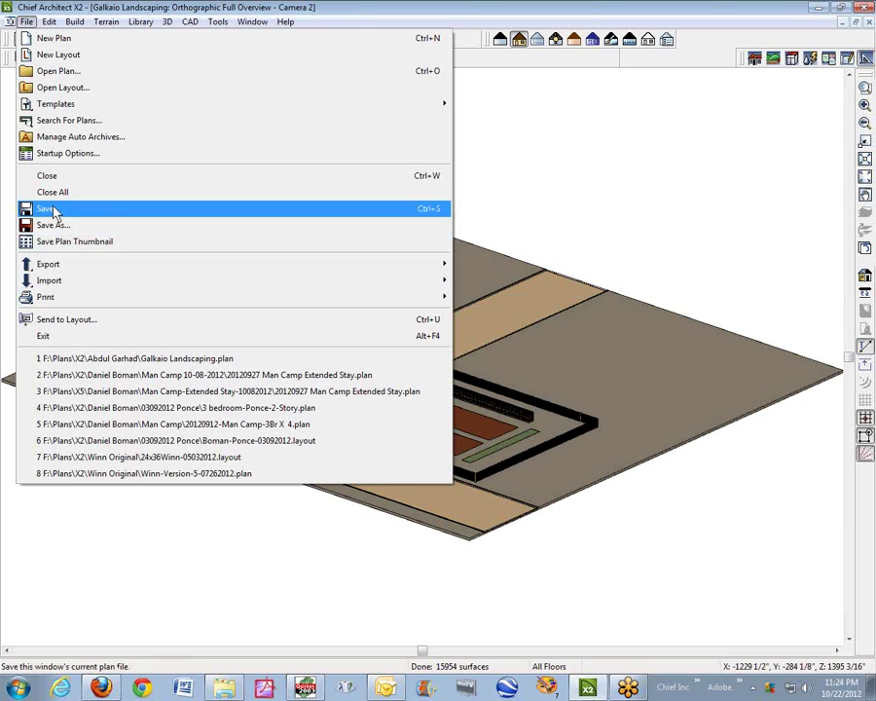
left_click(54, 210)
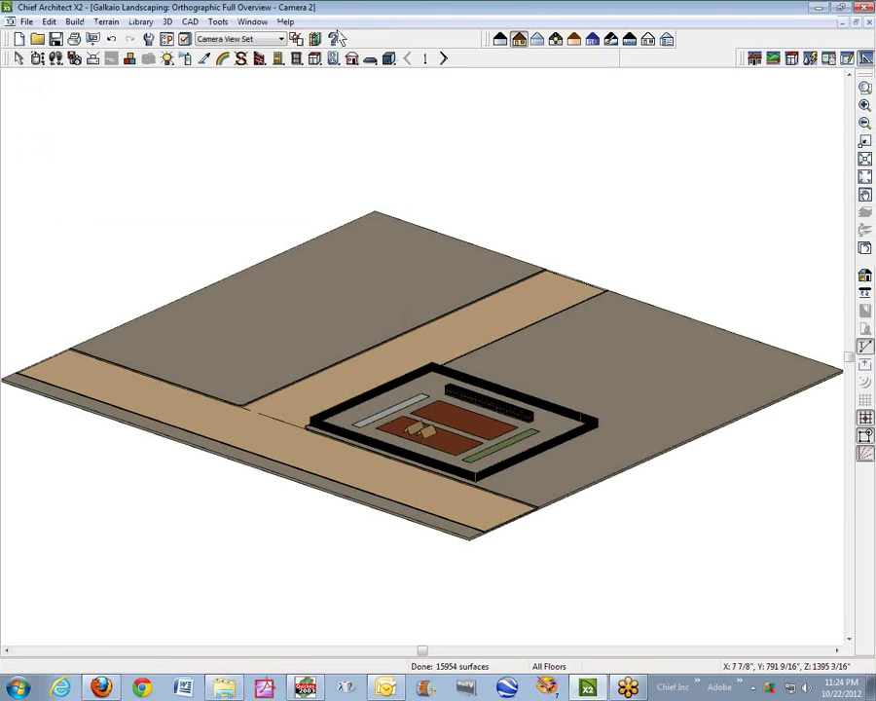
Step: Display the Plants layer again in the Camera View Set and save the plan with the trees shown
left_click(185, 39)
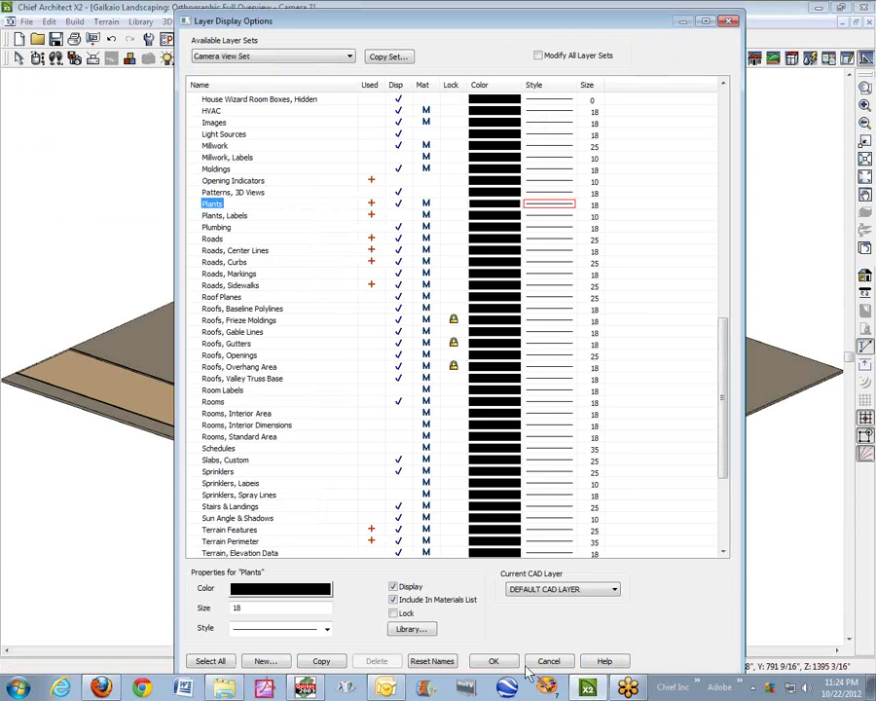
left_click(493, 661)
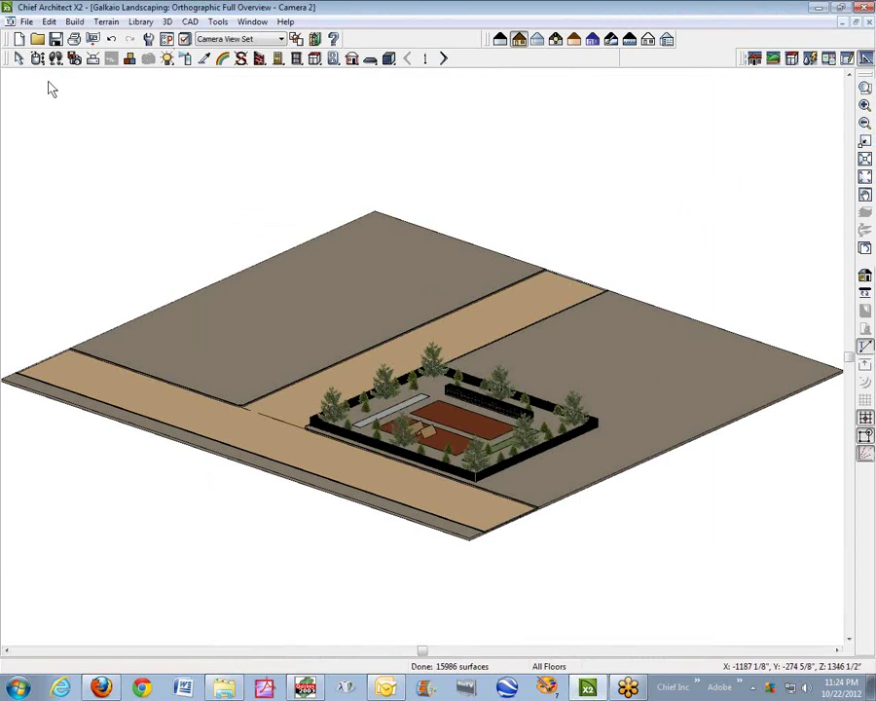
left_click(27, 20)
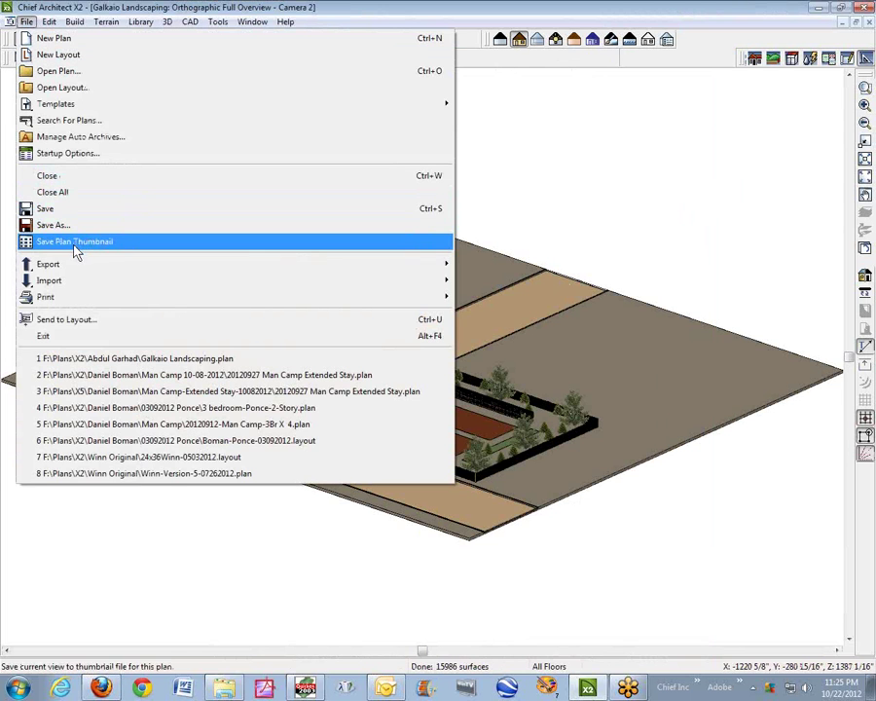
left_click(51, 226)
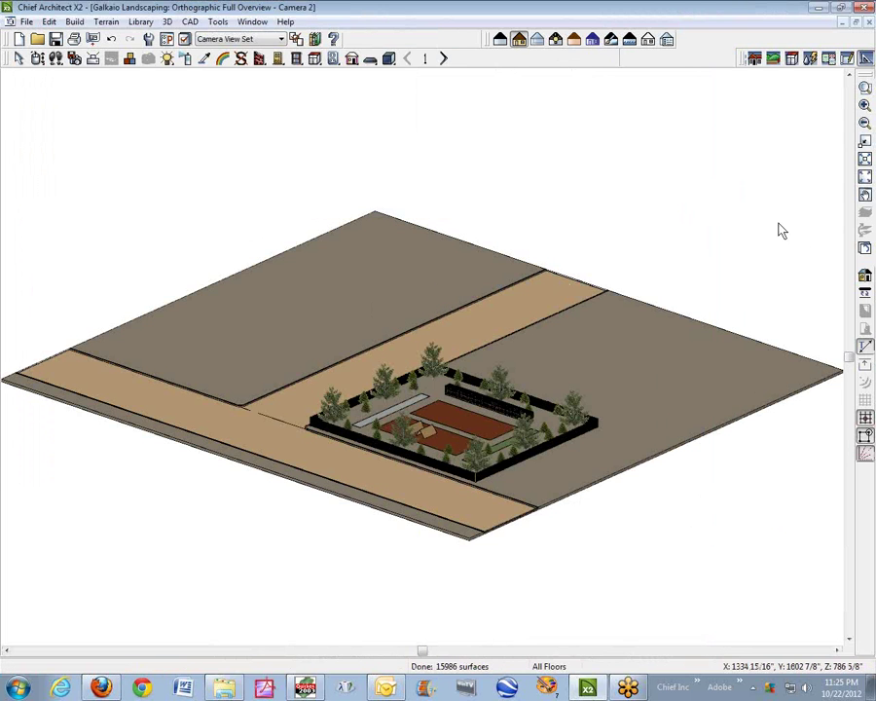